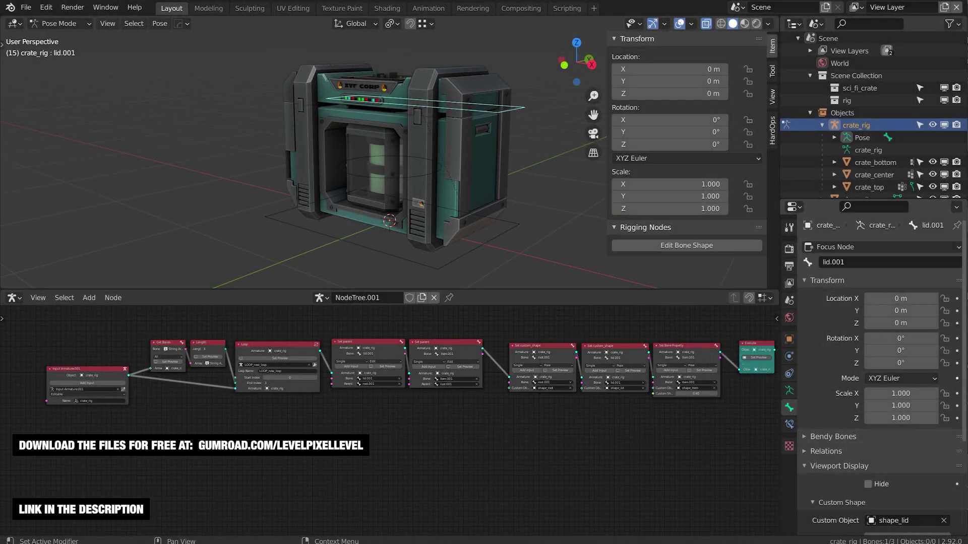
Try moving the crate rig's root bone and clear its location.
left_click(490, 236)
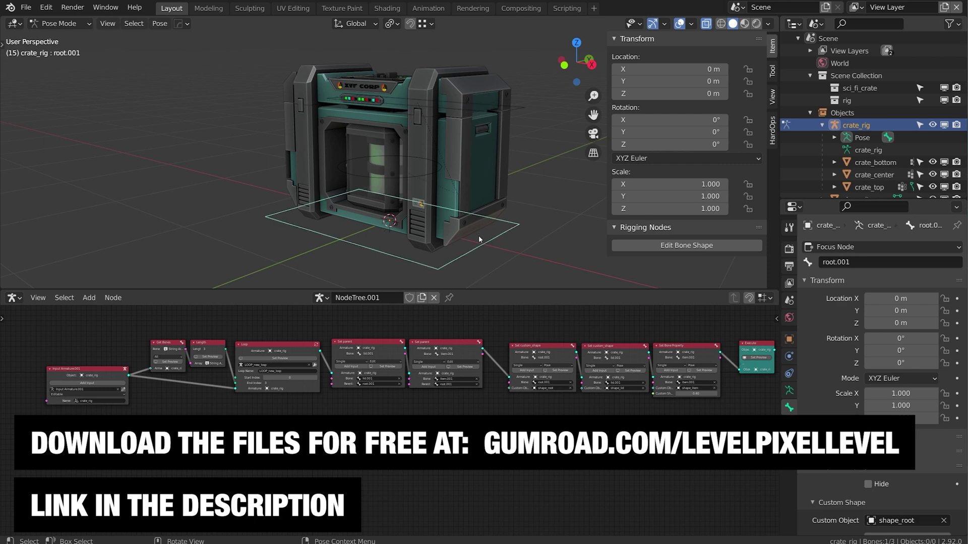
key("g")
left_click(498, 223)
key("alt+g")
Try moving the rig's item bone and clear its location.
left_click(403, 182)
key("g")
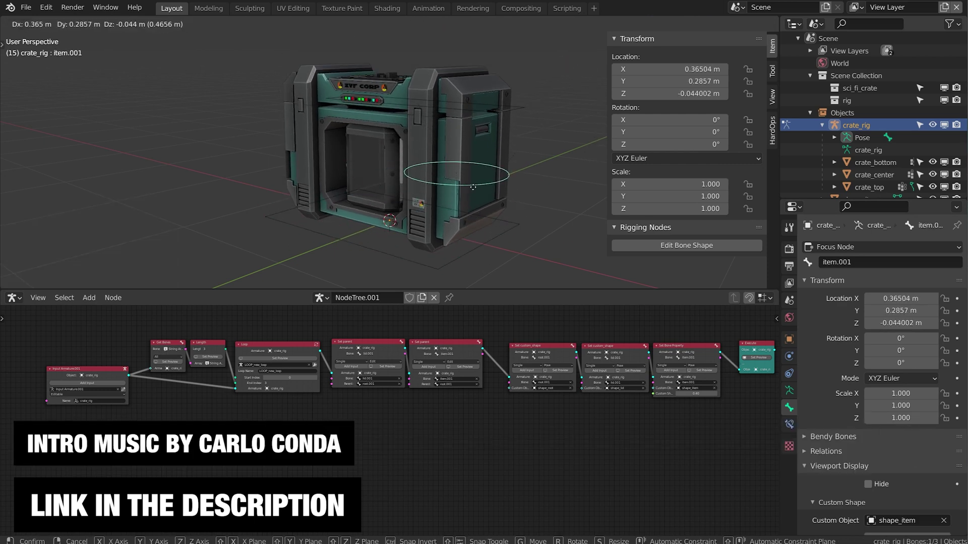
left_click(422, 169)
key("alt+g")
Try moving the rig's lid bone and clear its location.
left_click(494, 107)
key("g")
left_click(510, 85)
key("alt+g")
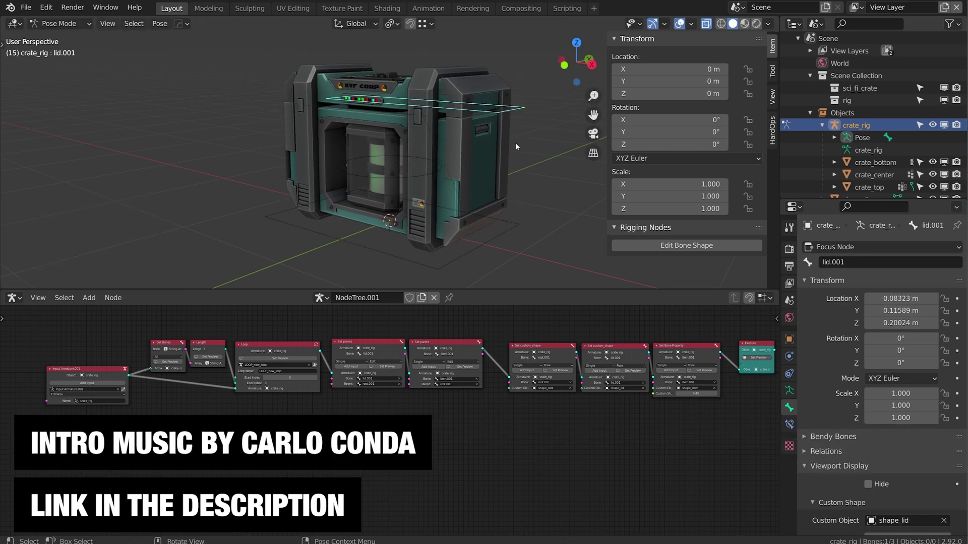
scroll(516, 144, "down", 2)
middle_click_drag(516, 145, 434, 171)
scroll(499, 177, "up", 2)
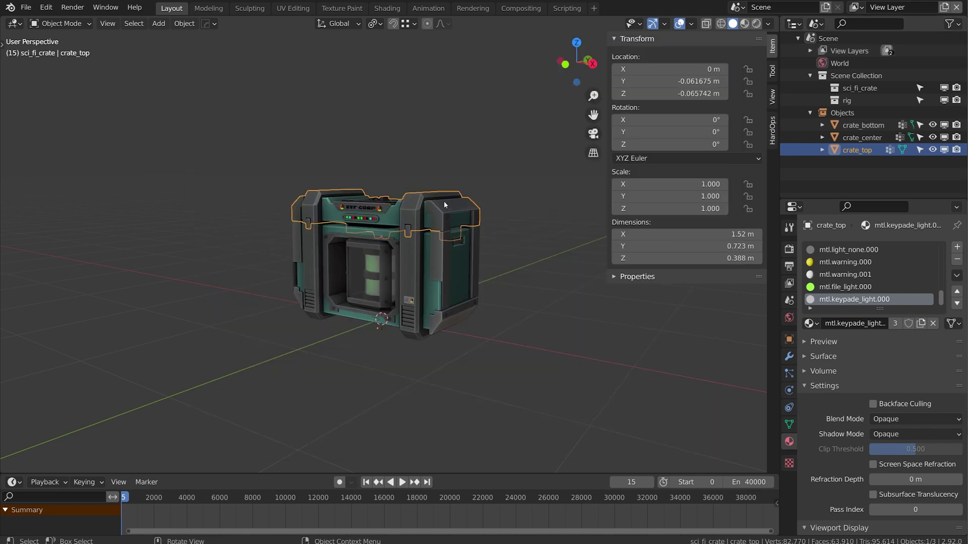
Test how crate_top, crate_bottom and crate_center move as separate objects, cancelling each move.
key("g")
right_click(452, 154)
left_click(863, 125)
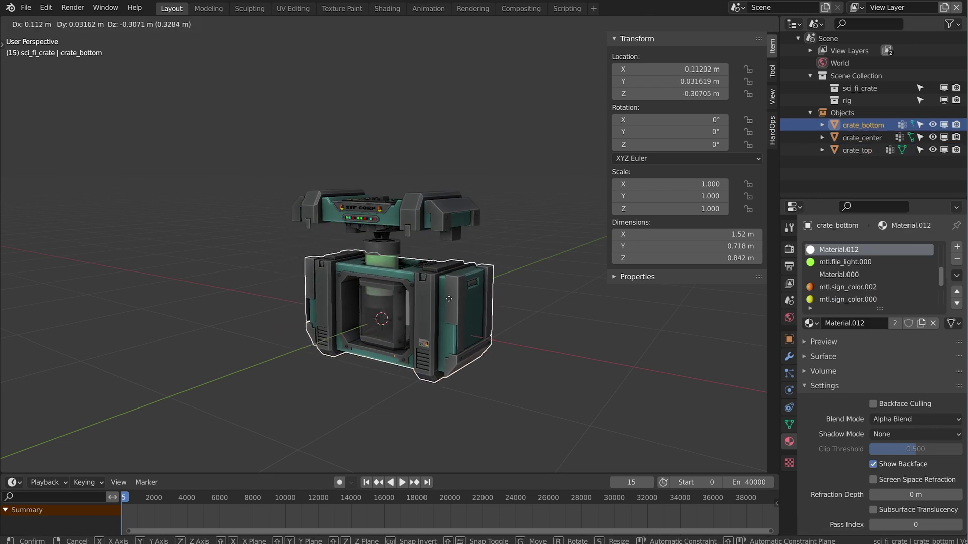
left_click(857, 140)
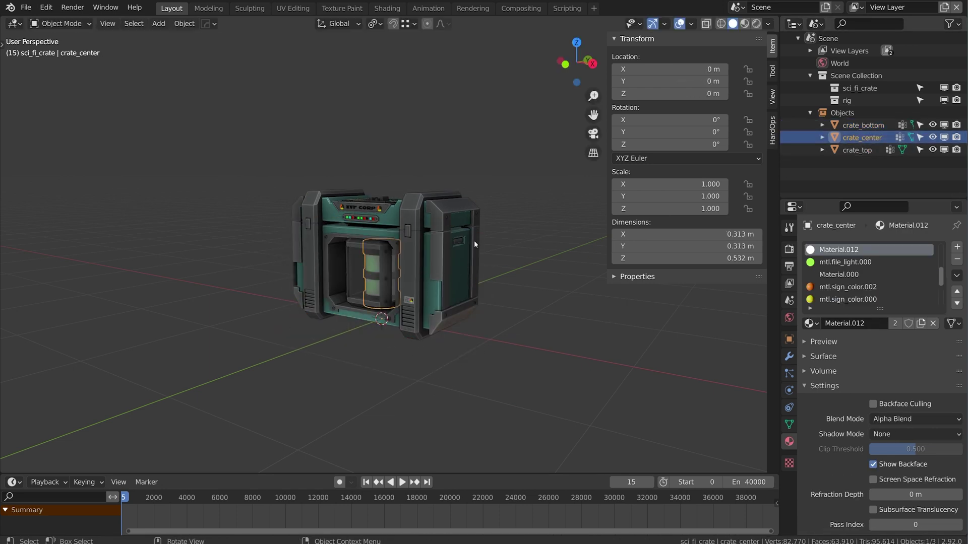
key("g")
right_click(399, 225)
mouse_move(399, 224)
middle_mouse_down()
mouse_move(365, 269)
mouse_move(394, 231)
middle_mouse_up()
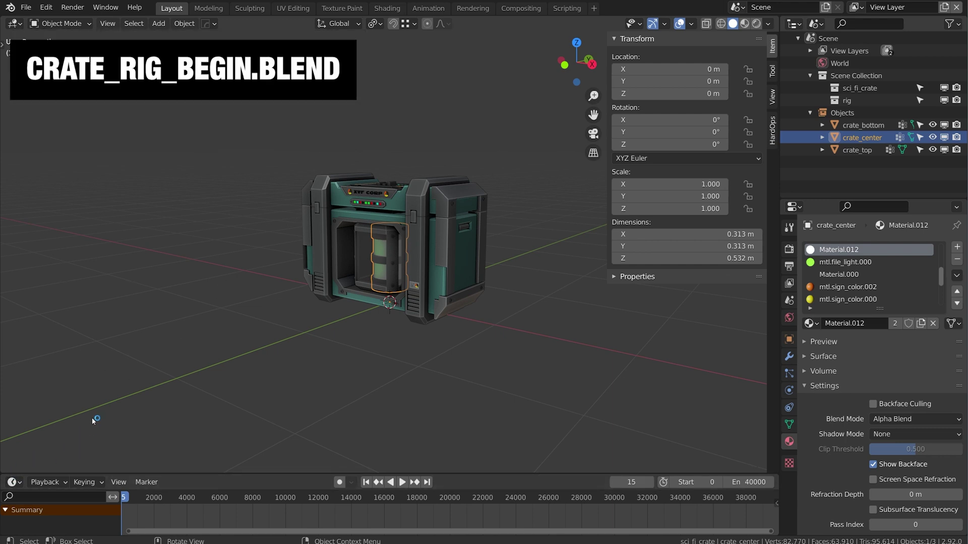
Turn the timeline area into an enlarged Rigging nodes editor and create a new node tree.
left_click(15, 482)
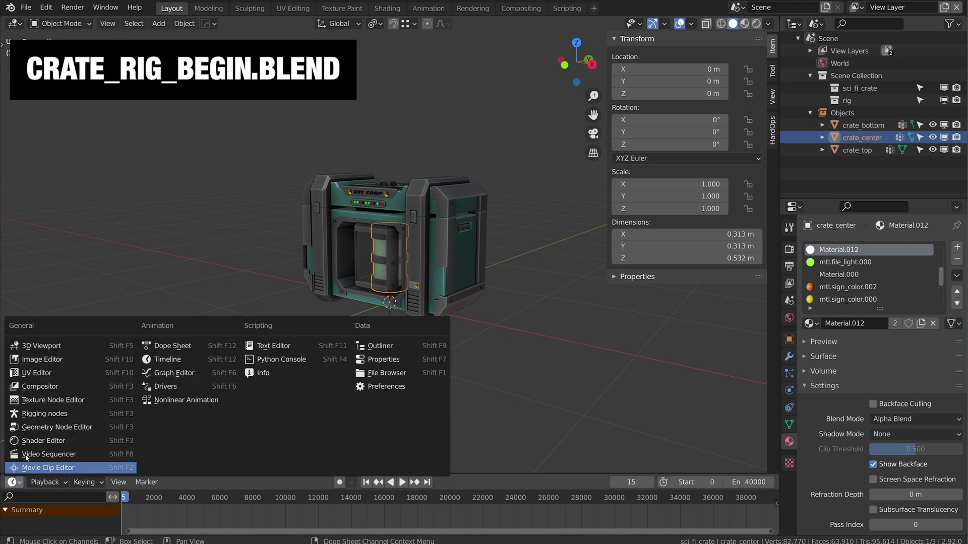
left_click(40, 419)
left_click_drag(81, 474, 107, 291)
left_click(386, 298)
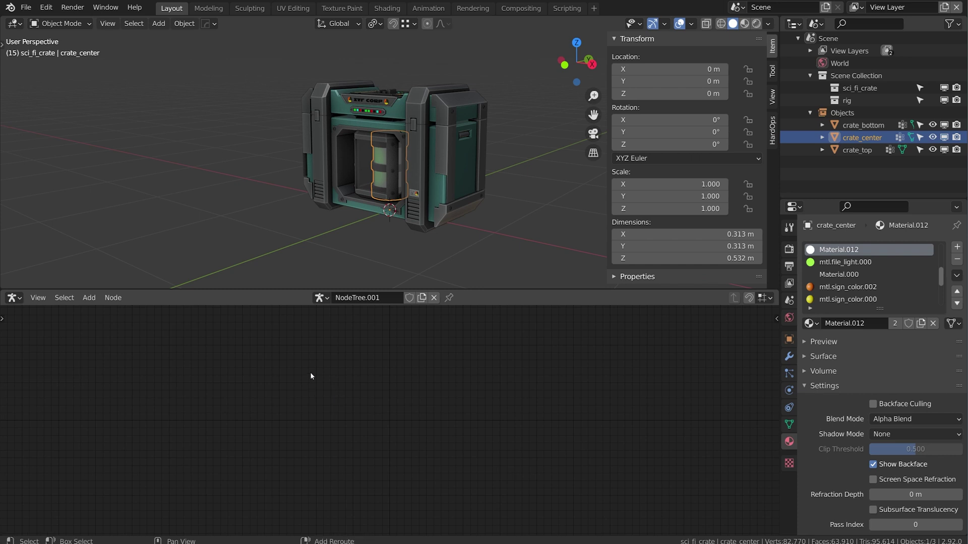
Add an Input Armature node and create a new armature in it.
key("shift+a")
mouse_move(292, 473)
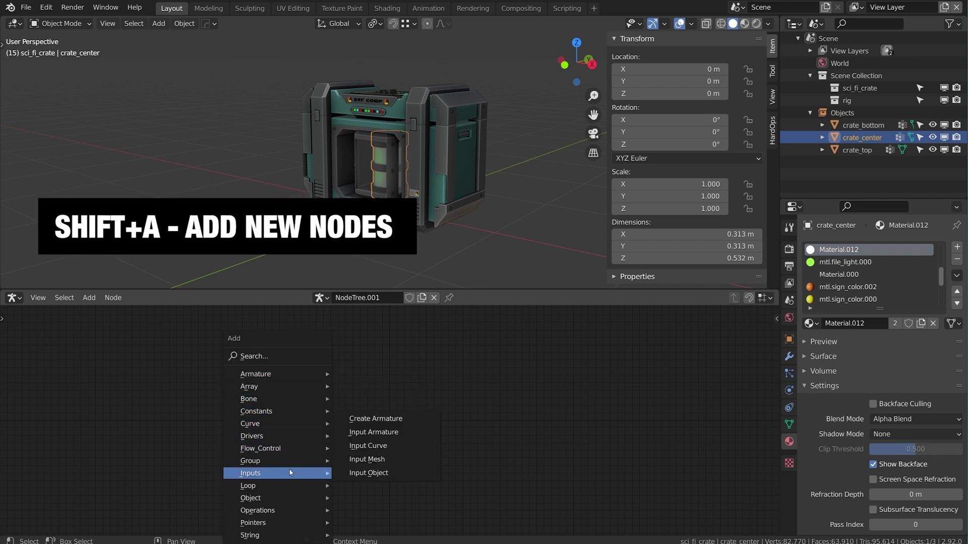
left_click(379, 437)
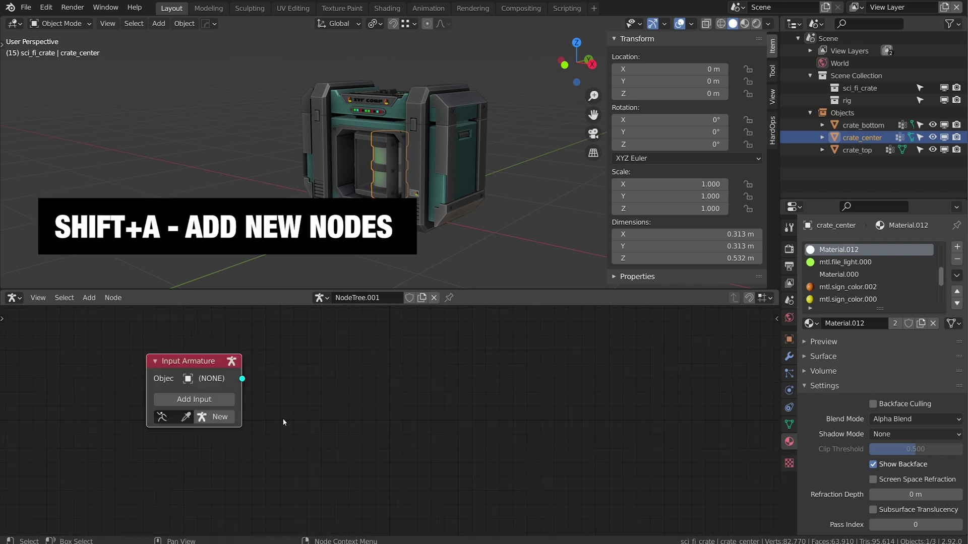
left_click(386, 395)
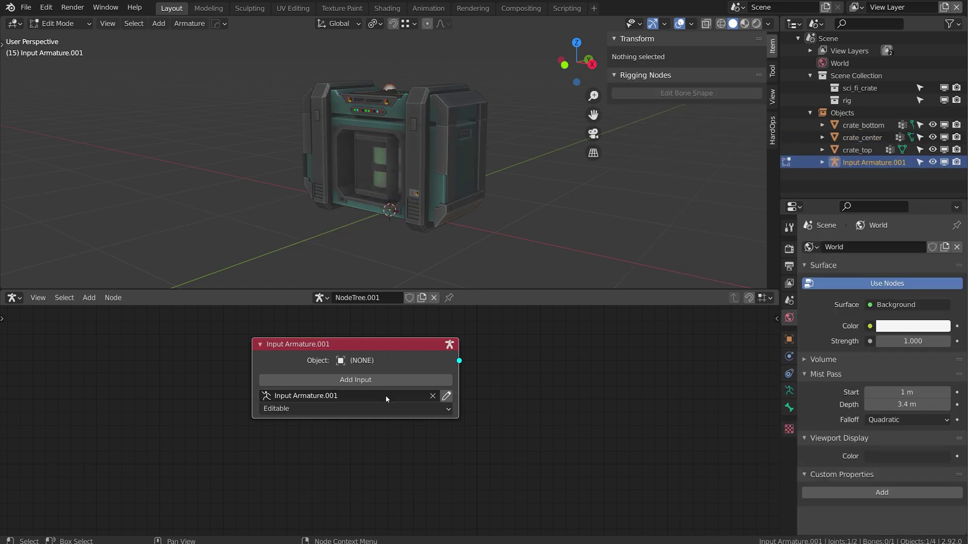
Add a Name input to the Input Armature node and set it to crate_rig.
left_click(346, 380)
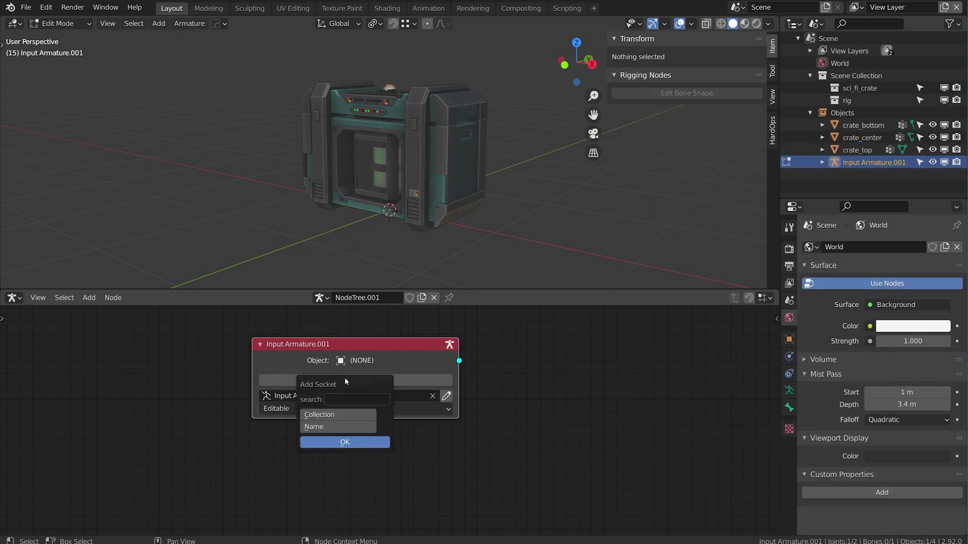
left_click(343, 444)
left_click(370, 426)
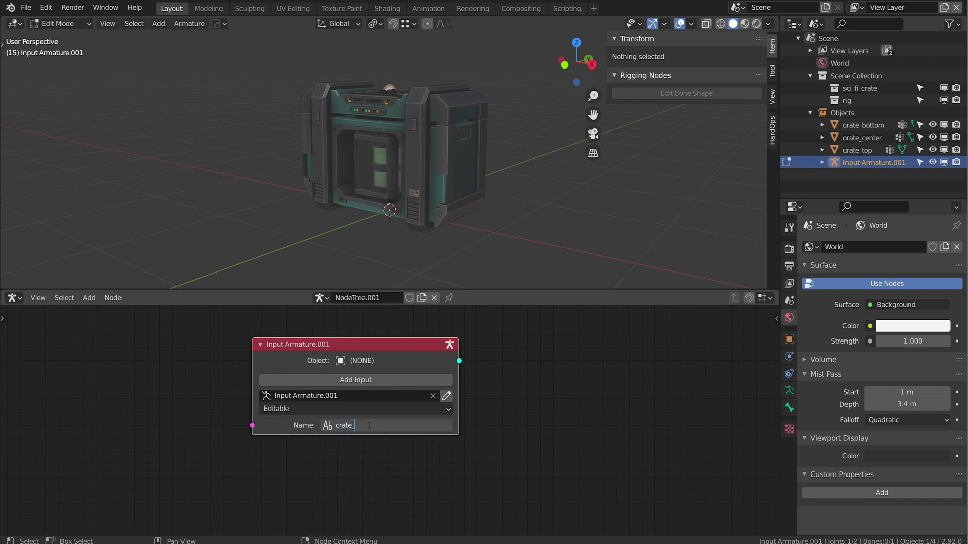
key("Return")
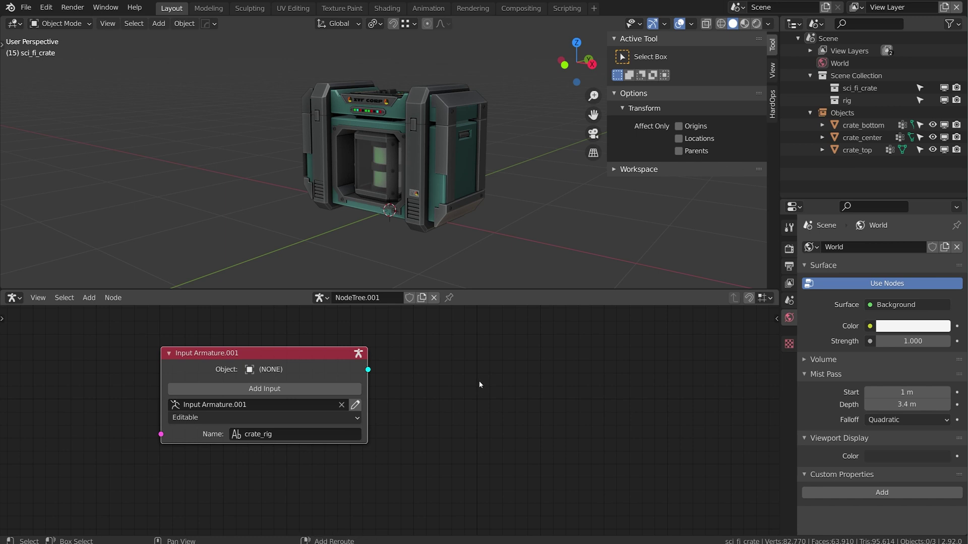
Add an Execute node fed by the Input Armature node's object output and set it as the preview.
key("shift+a")
mouse_move(474, 357)
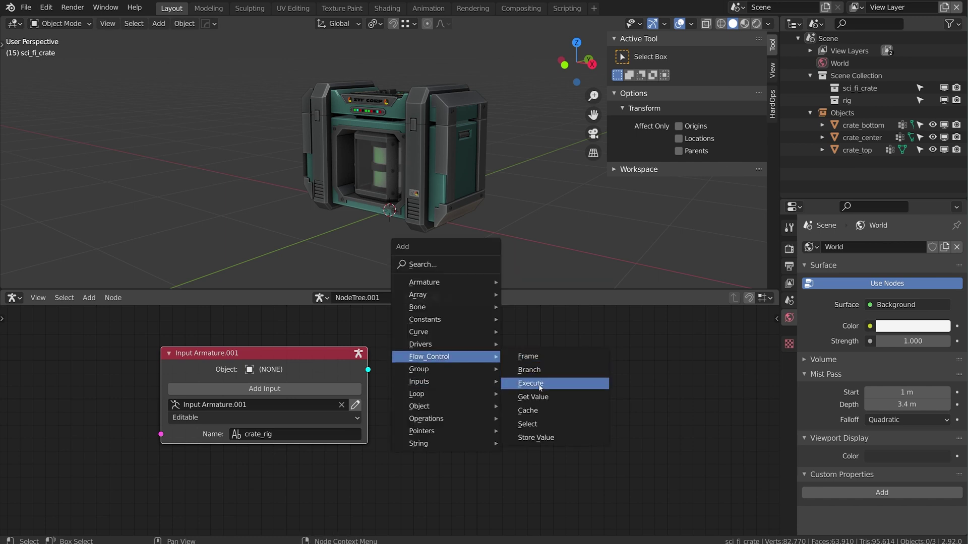
left_click(527, 383)
left_click_drag(368, 371, 611, 389)
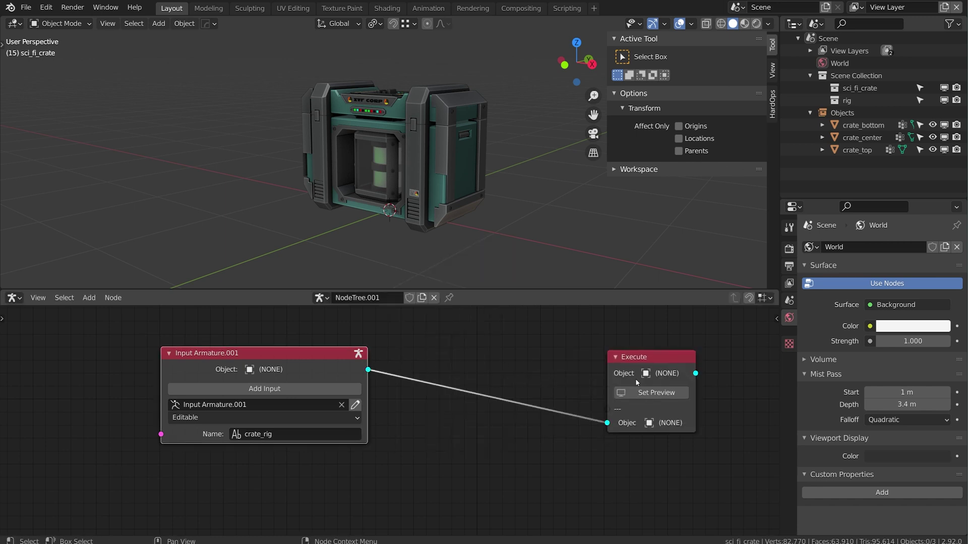
left_click(653, 396)
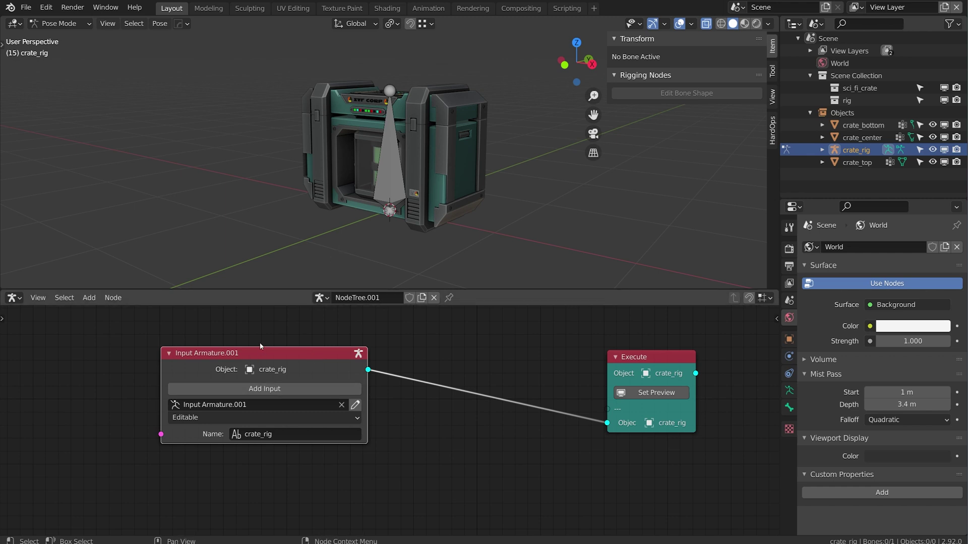
Edit the input armature, snapping the bone's tip to the 3D cursor and laying the bone about 0.905 m along Y.
scroll(334, 411, "up", 4)
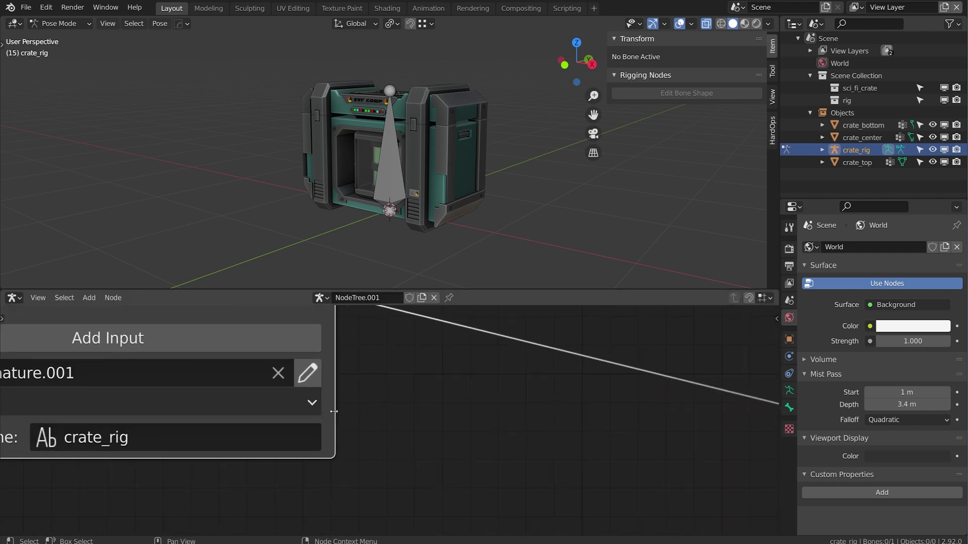
middle_click_drag(334, 412, 487, 445)
left_click(460, 407)
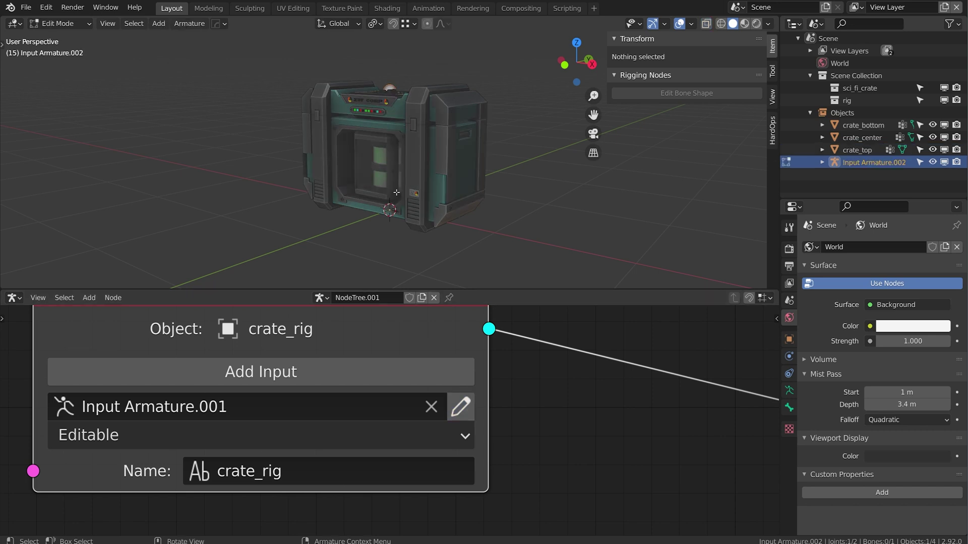
key("shift+s")
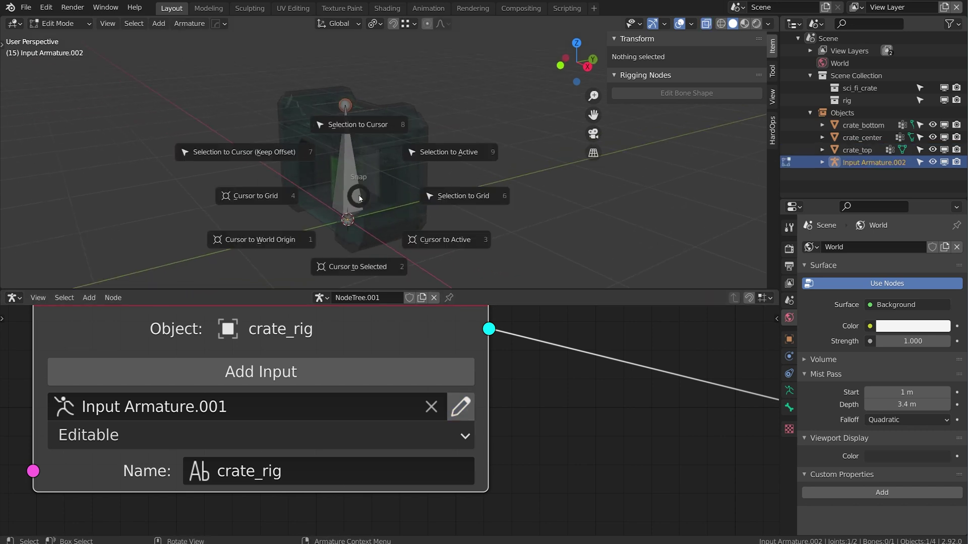
left_click(360, 191)
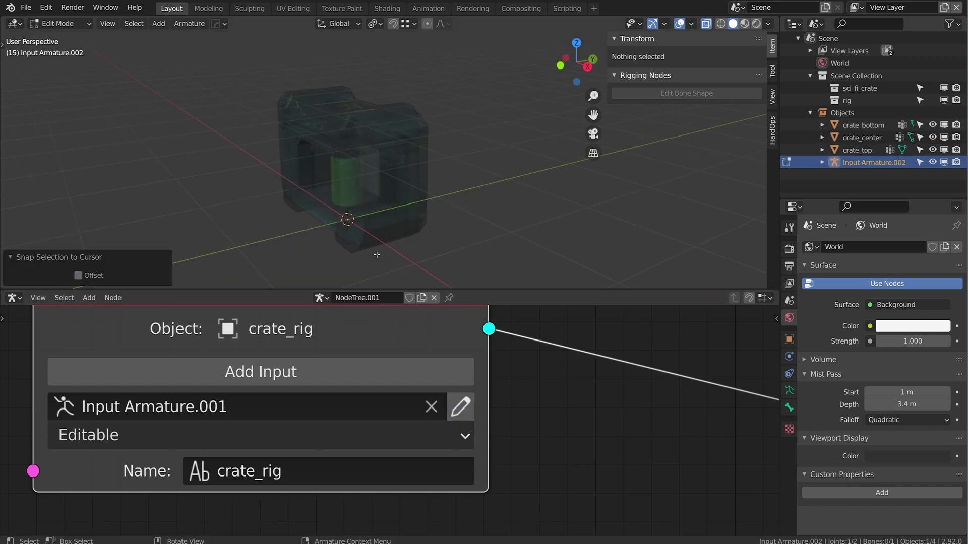
key("shift+a")
middle_click_drag(376, 255, 401, 202)
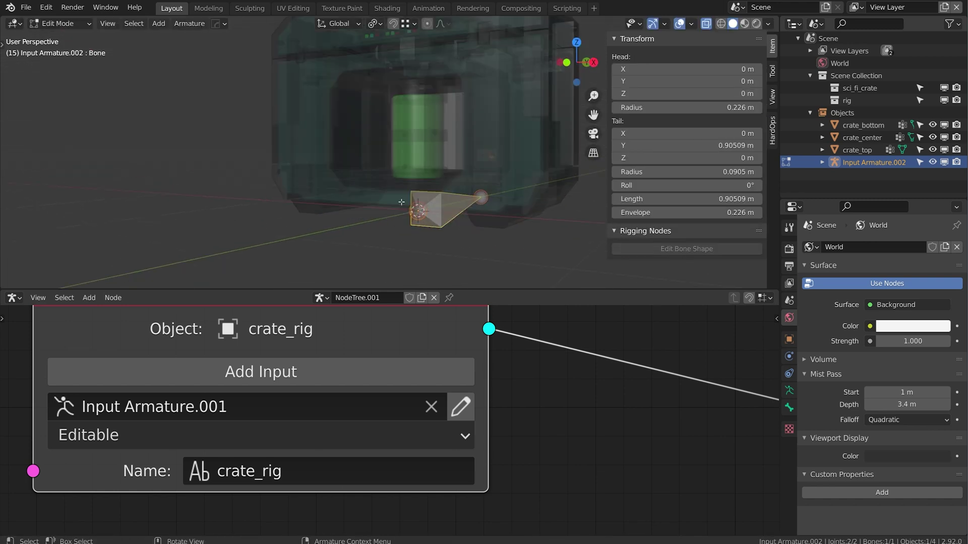
Duplicate the root bone about 0.386 m upward along Z to the crate's central item.
key("shift+d")
key("z")
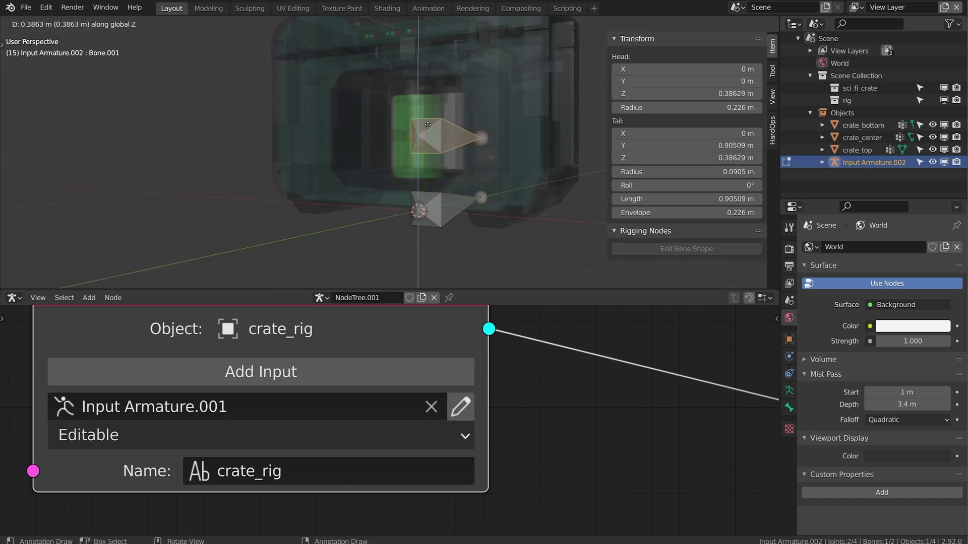
left_click(428, 128)
Duplicate the middle bone for the lid, placing its head at the crate's rear upper edge, about Y 0.323 m, Z 0.793 m.
key("KP_3")
scroll(406, 220, "up", 3)
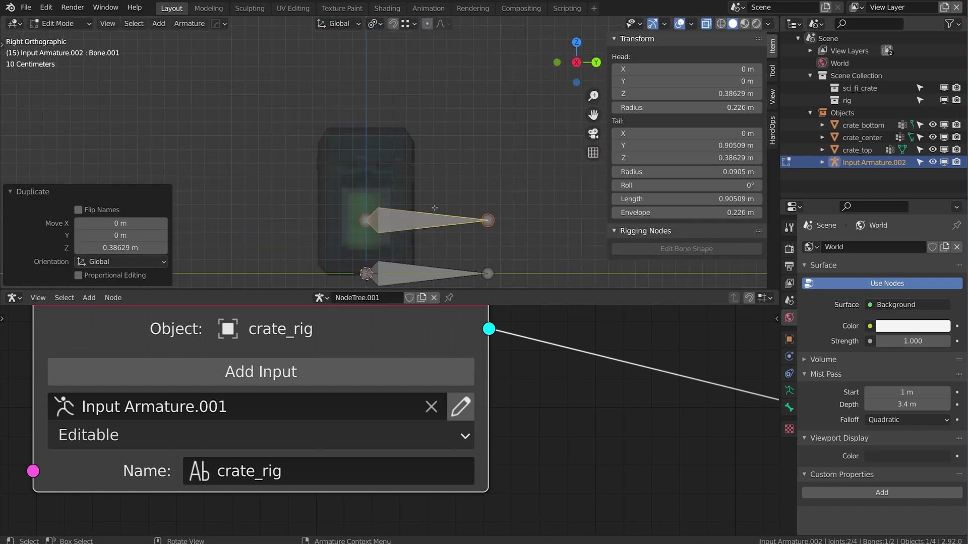
key("shift+d")
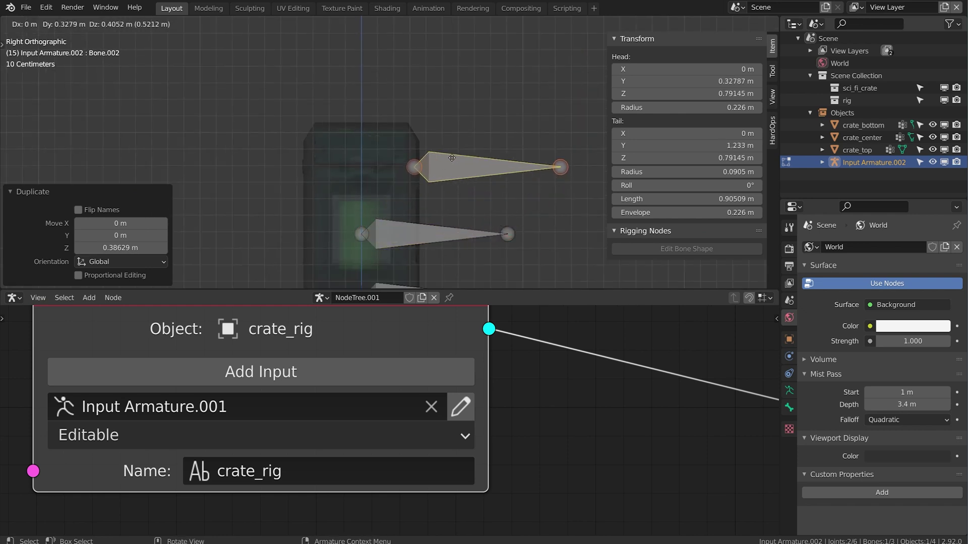
left_click(469, 144)
scroll(446, 180, "up", 2)
scroll(383, 177, "up", 4)
middle_click_drag(445, 180, 393, 172, "shift")
key("g")
left_click(434, 176)
Return the armature from Edit Mode to Object Mode.
scroll(426, 171, "down", 8)
key("ctrl+Tab")
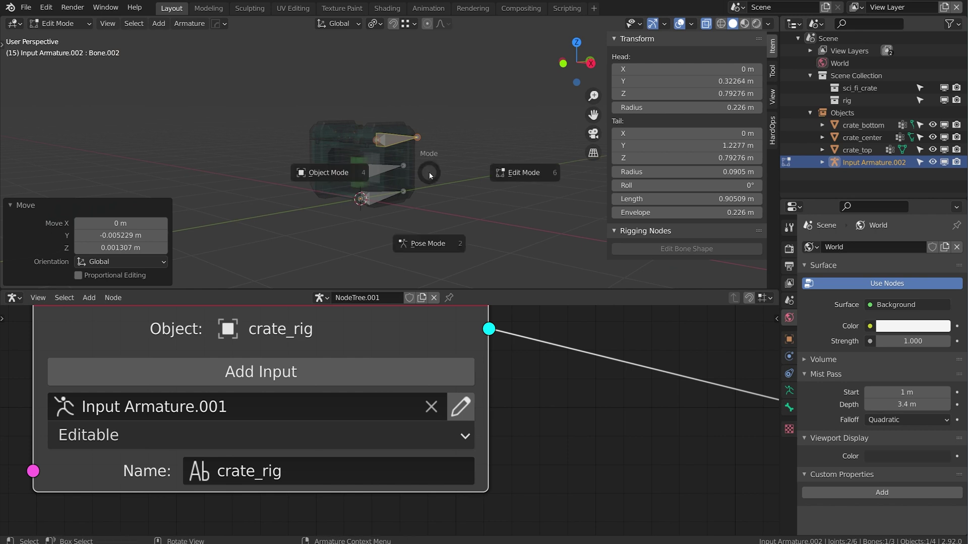
left_click(332, 173)
middle_click_drag(332, 174, 218, 177)
Spread the Input Armature and Execute nodes apart to make room between them.
scroll(365, 318, "down", 9)
middle_click_drag(368, 360, 491, 360)
scroll(492, 360, "up", 1)
left_click_drag(492, 360, 335, 372)
scroll(334, 372, "down", 5)
middle_click_drag(488, 350, 369, 330)
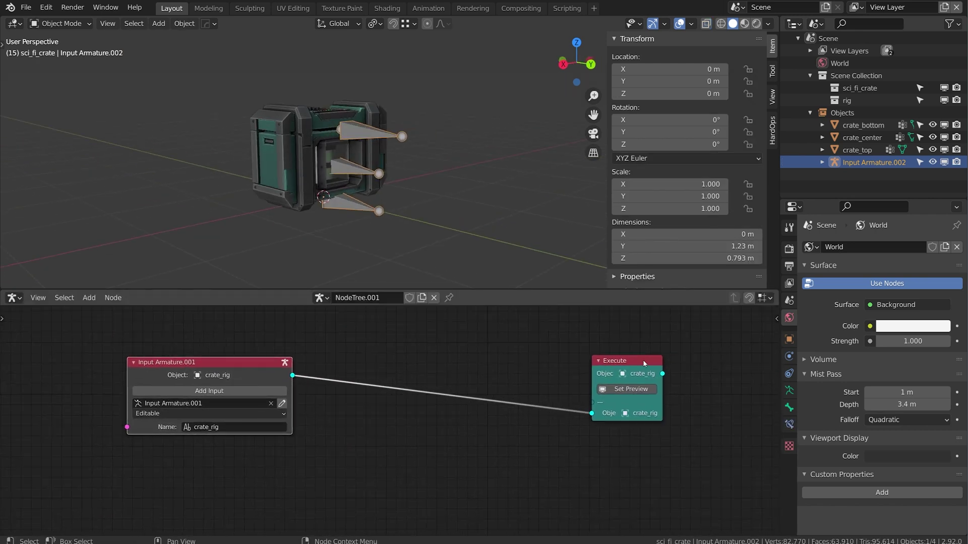
left_click_drag(646, 360, 715, 349)
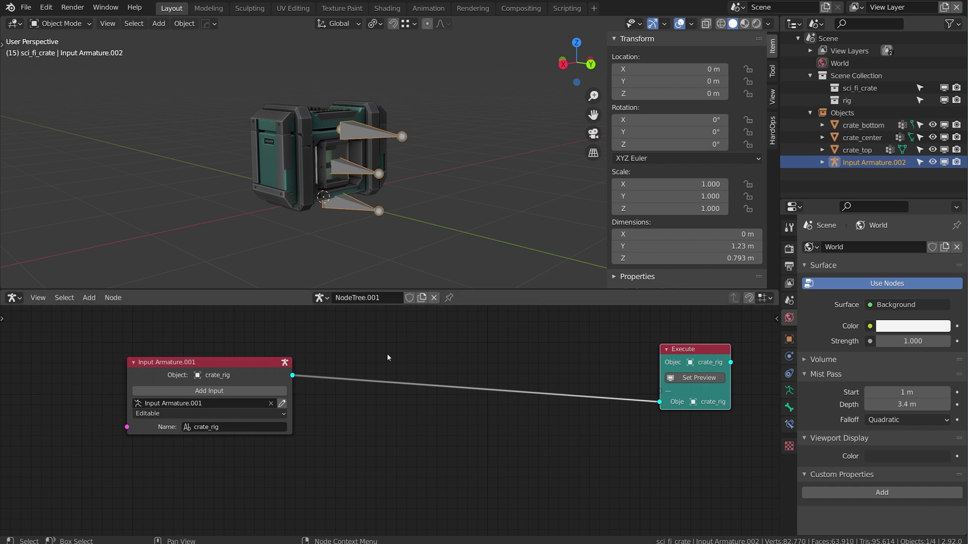
Add a Loop node between Input Armature and Execute, create a new loop in it and widen the node.
key("shift+a")
mouse_move(384, 361)
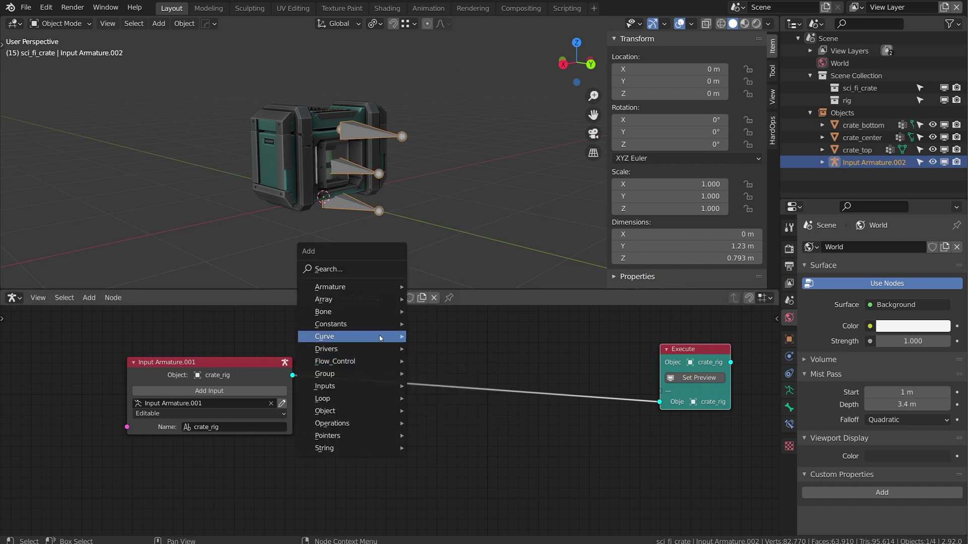
mouse_move(323, 399)
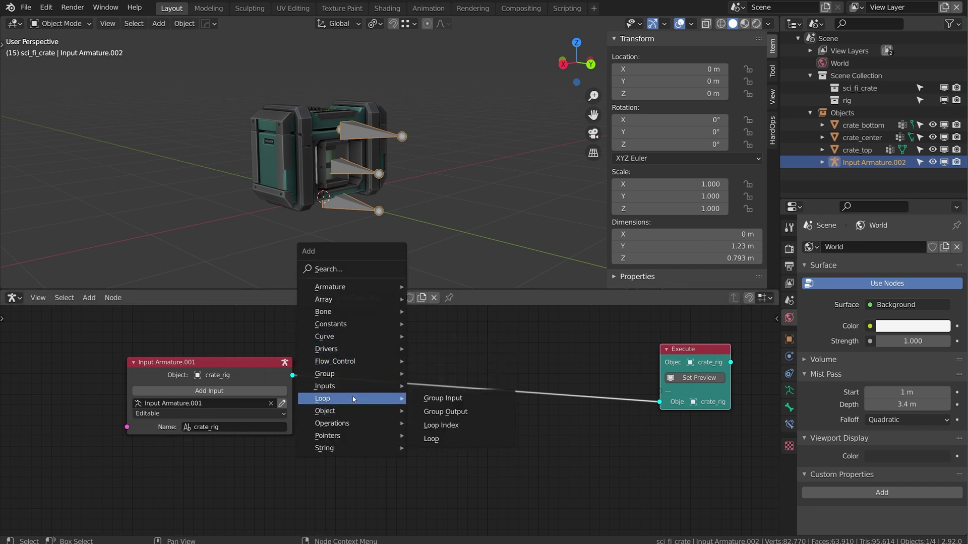
left_click(443, 437)
left_click(381, 341)
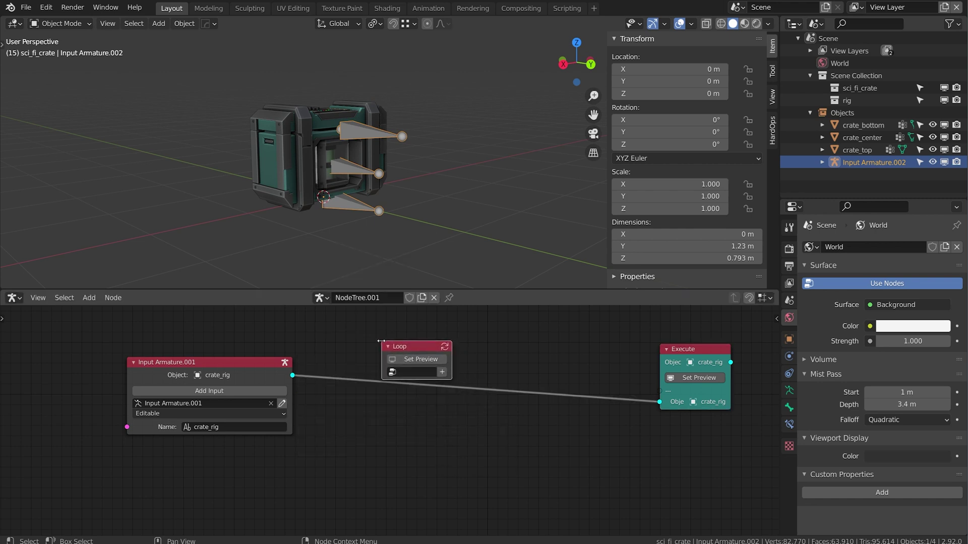
left_click(442, 373)
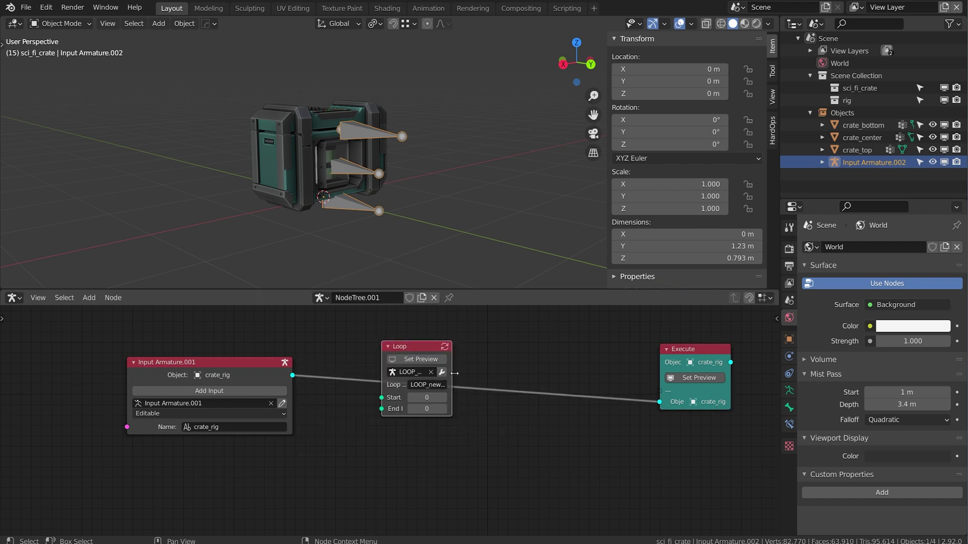
left_click_drag(454, 373, 553, 373)
Enter the loop and spread out its Group Output, Group Input and Loop Index nodes.
key("Tab")
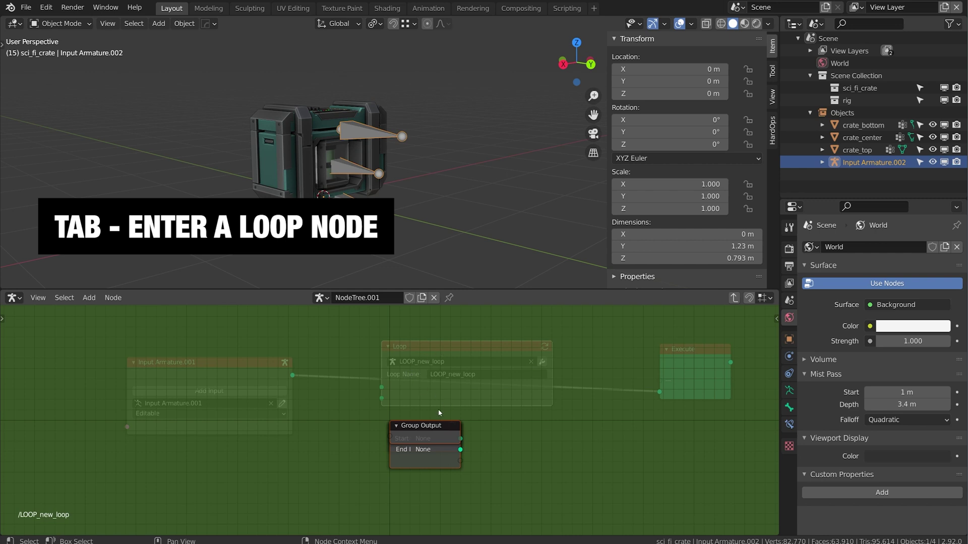
left_click_drag(425, 424, 618, 373)
left_click_drag(435, 441, 243, 359)
left_click_drag(402, 429, 225, 442)
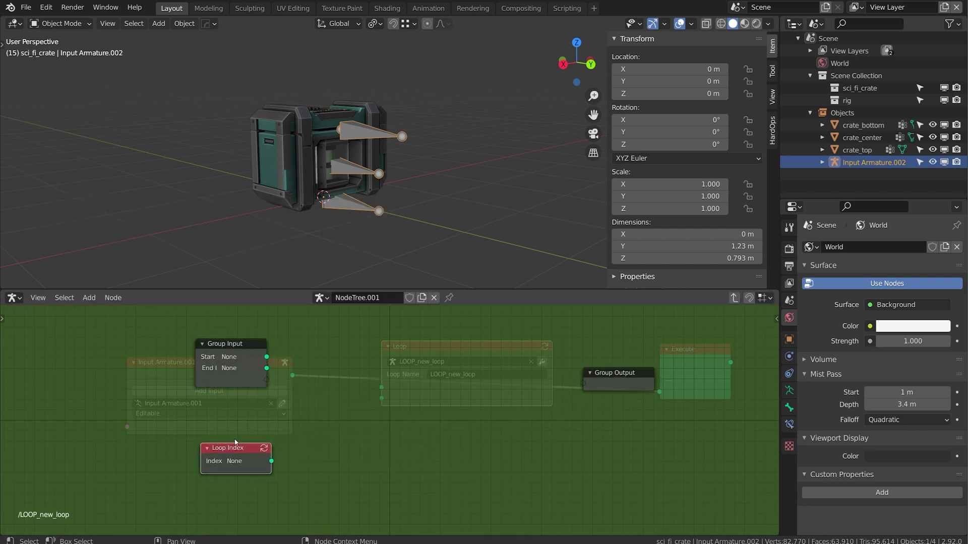
Add a Set Bone Property node inside the loop, link its armature between Group Input and Group Output, and widen it.
key("shift+a")
mouse_move(327, 266)
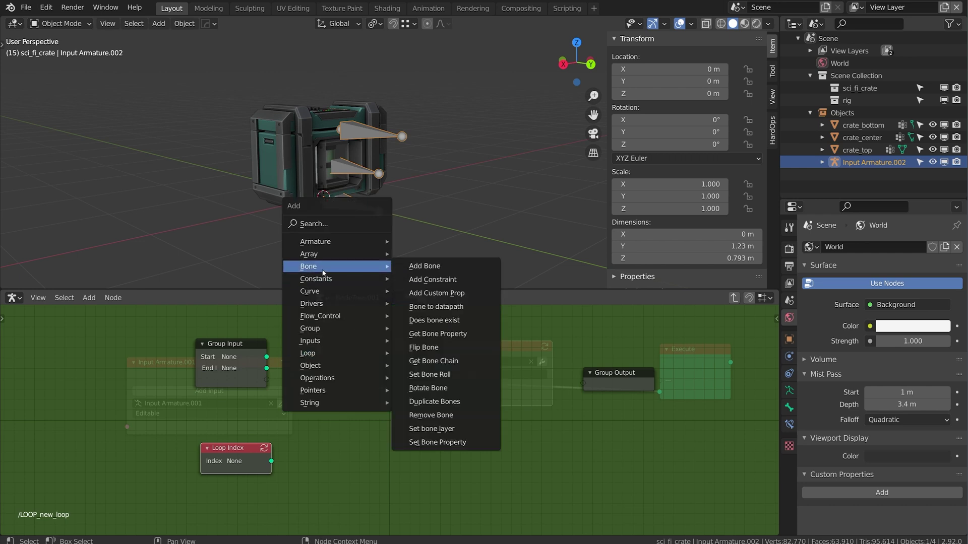
left_click(448, 442)
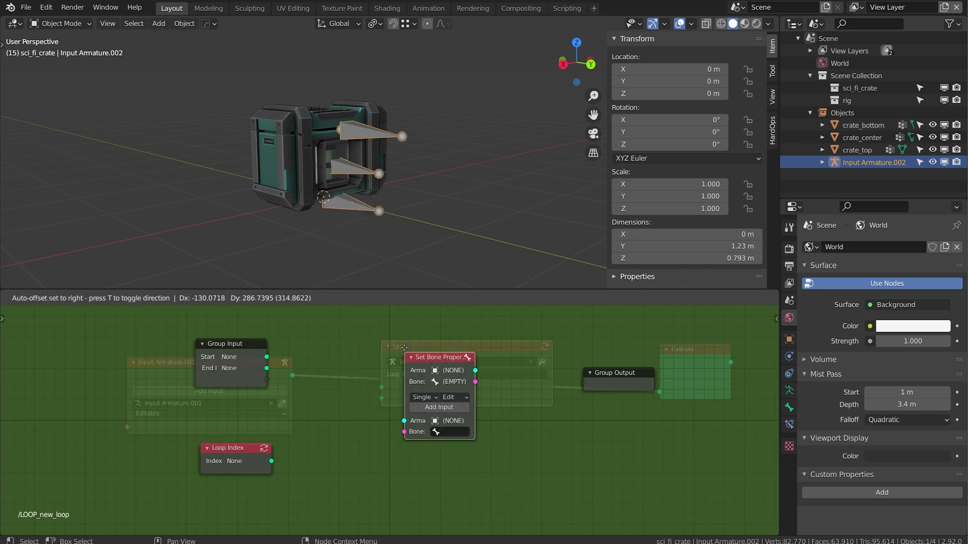
left_click(439, 434)
left_click_drag(395, 395, 267, 380)
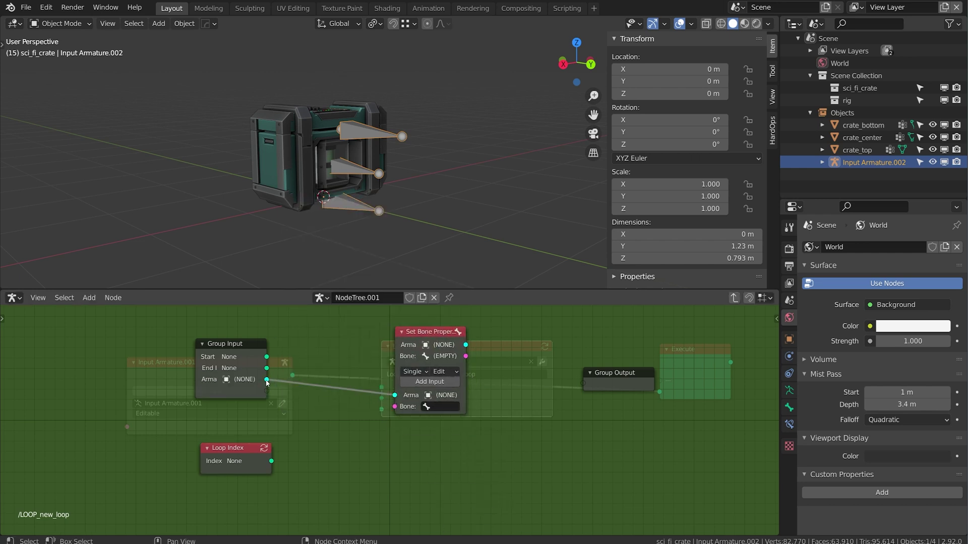
left_click_drag(465, 344, 583, 383)
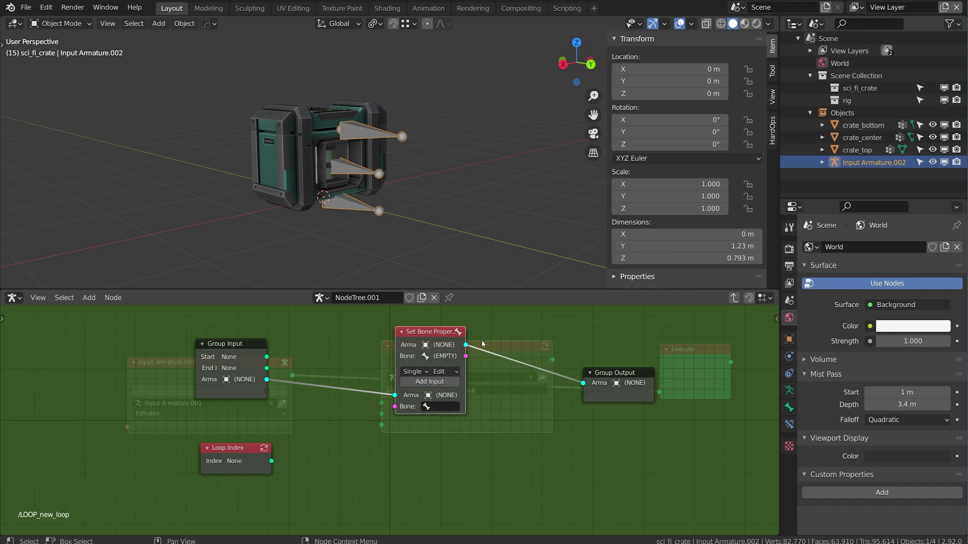
left_click_drag(428, 333, 398, 334)
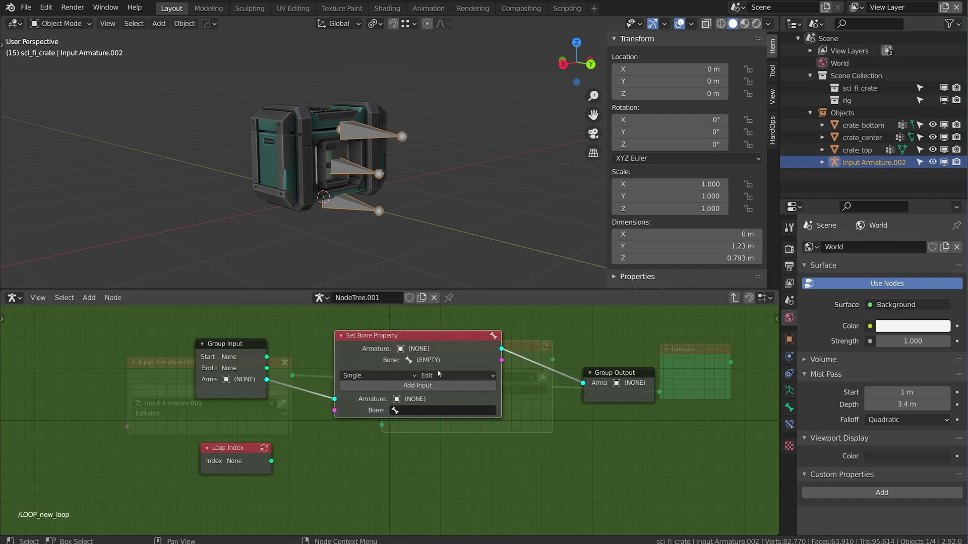
Switch the Set Bone Property node to Pose, add a Rotation Mode input and set it to XYZ Euler.
left_click(436, 375)
left_click(440, 402)
left_click(413, 385)
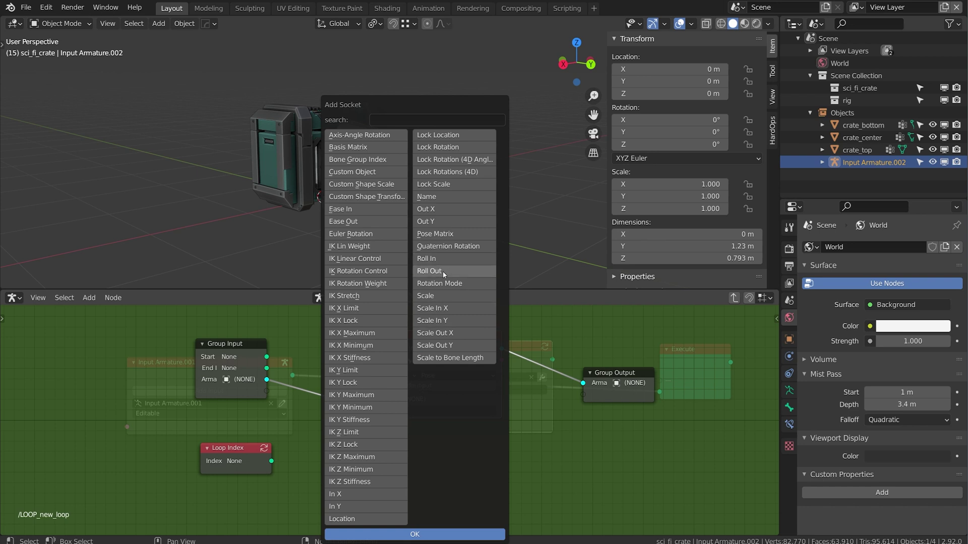
left_click(428, 534)
left_click(433, 423)
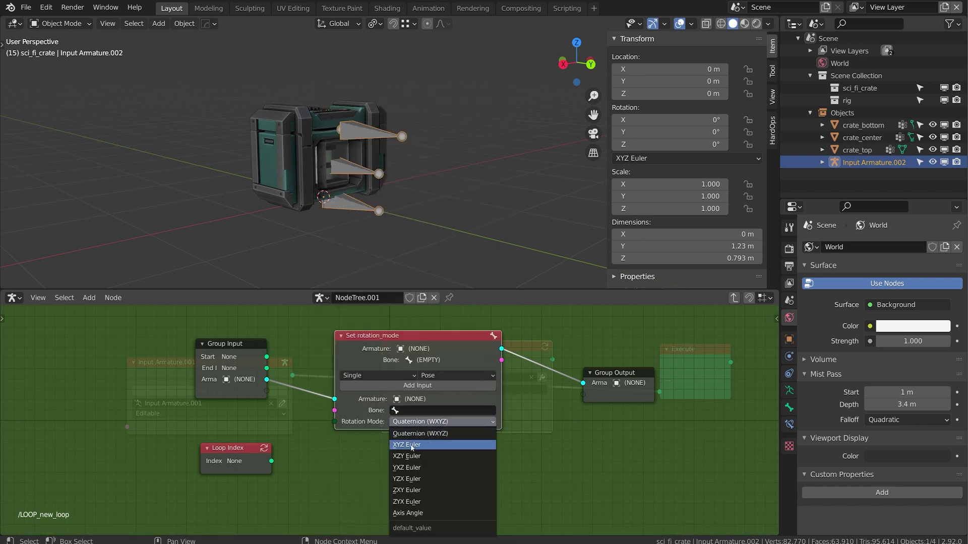
left_click(434, 446)
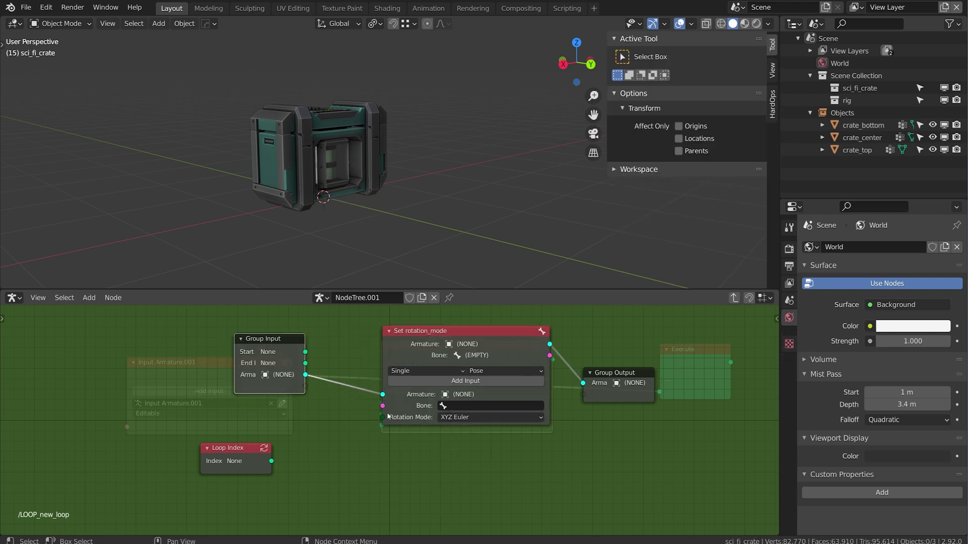
Leave the loop and link Input Armature to the Loop's Armature input and the Loop's armature output to Execute.
key("Tab")
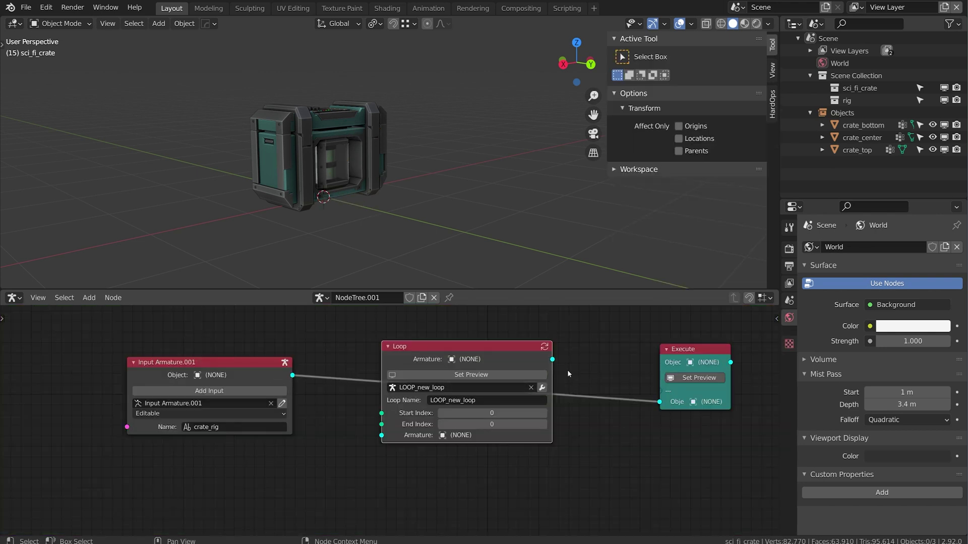
left_click_drag(553, 360, 660, 403)
left_click_drag(292, 376, 387, 416)
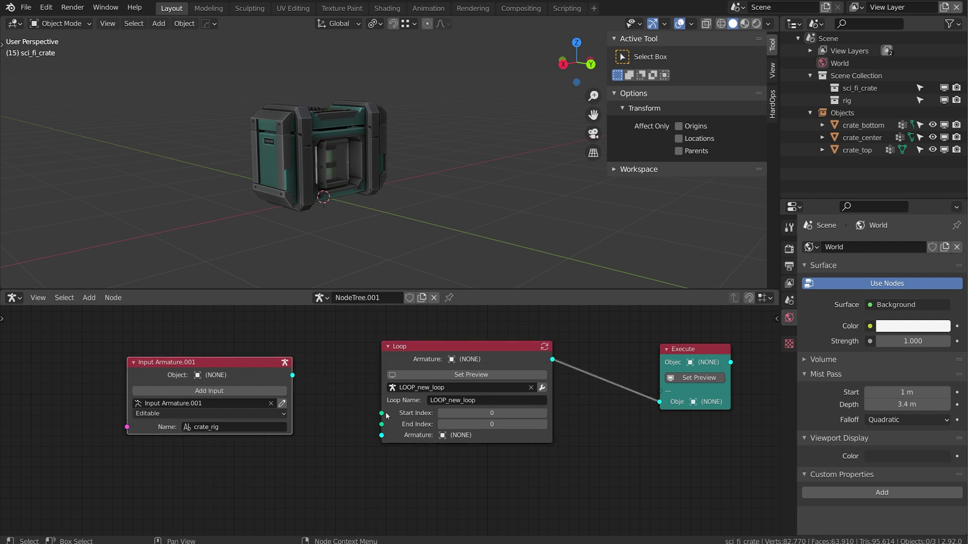
left_click_drag(293, 375, 381, 436)
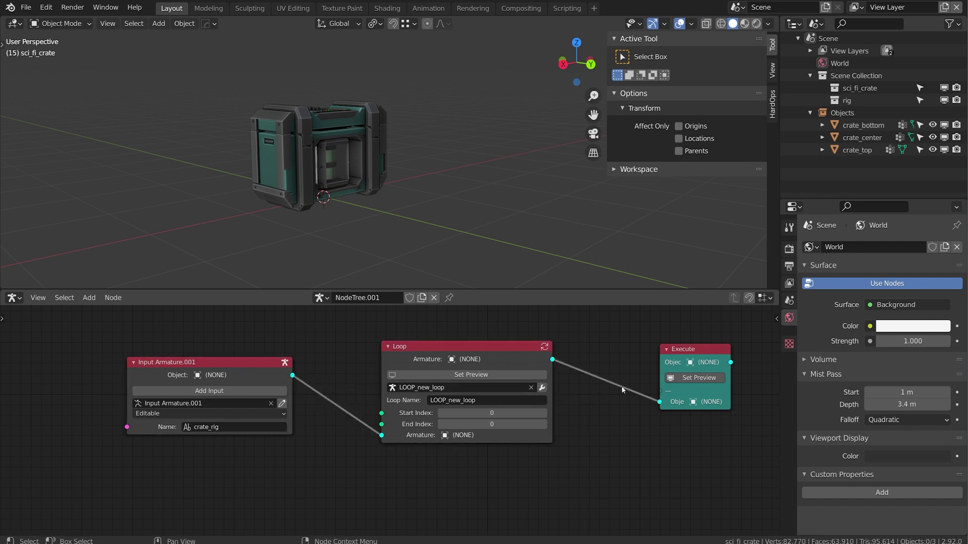
Execute the node tree and set the Loop node's End Index to 3.
left_click(694, 379)
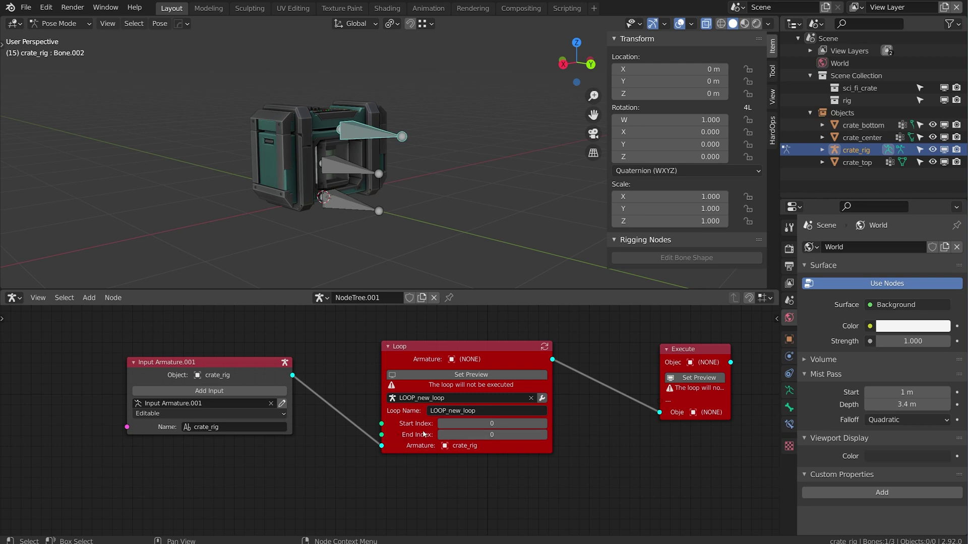
left_click(544, 436)
left_click(492, 347)
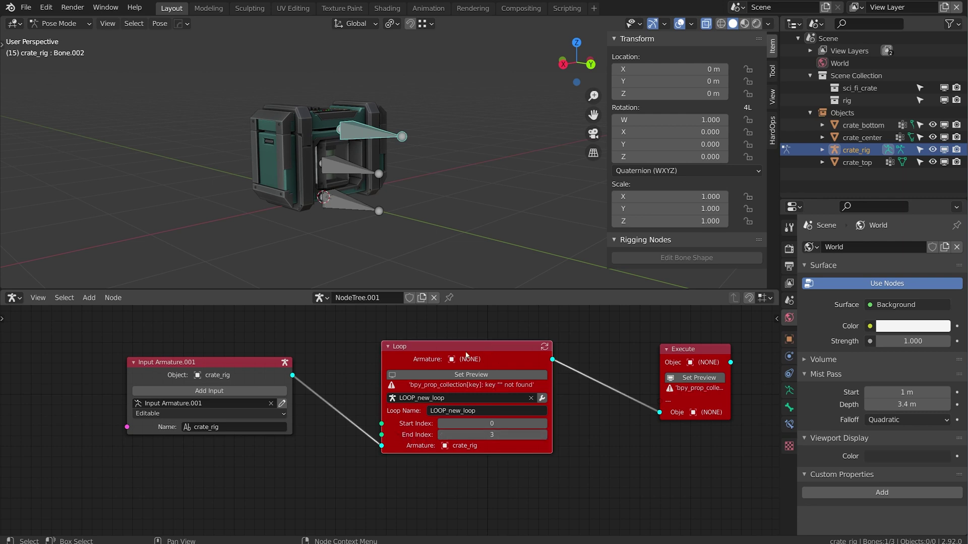
Enter the loop again and move Group Input and Loop Index farther away from the rotation mode node.
key("Tab")
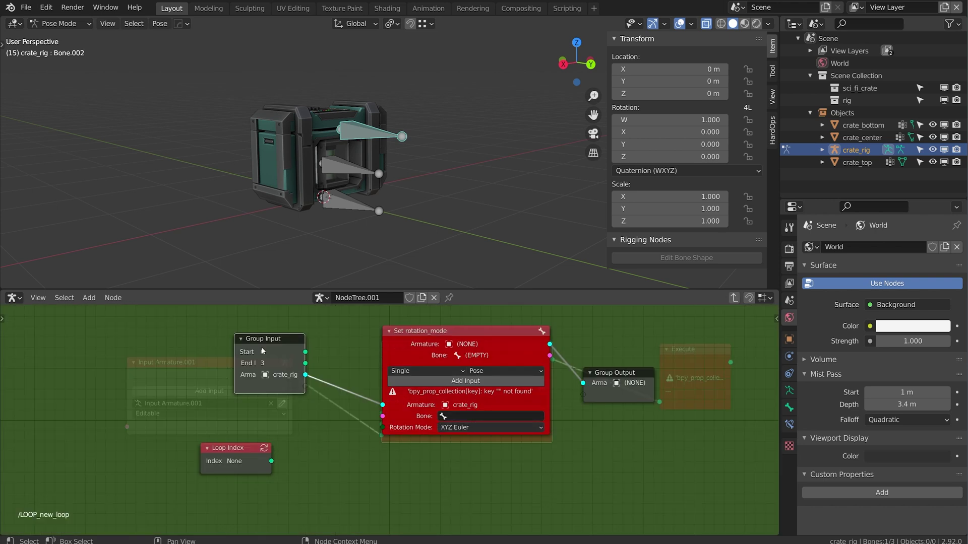
scroll(262, 351, "down", 1)
left_click_drag(263, 351, 152, 346)
left_click_drag(238, 443, 151, 437)
middle_click_drag(243, 420, 293, 404)
Add a Get Bones node fed by Group Input's armature and place the Loop Index node beneath it.
key("shift+a")
mouse_move(237, 379)
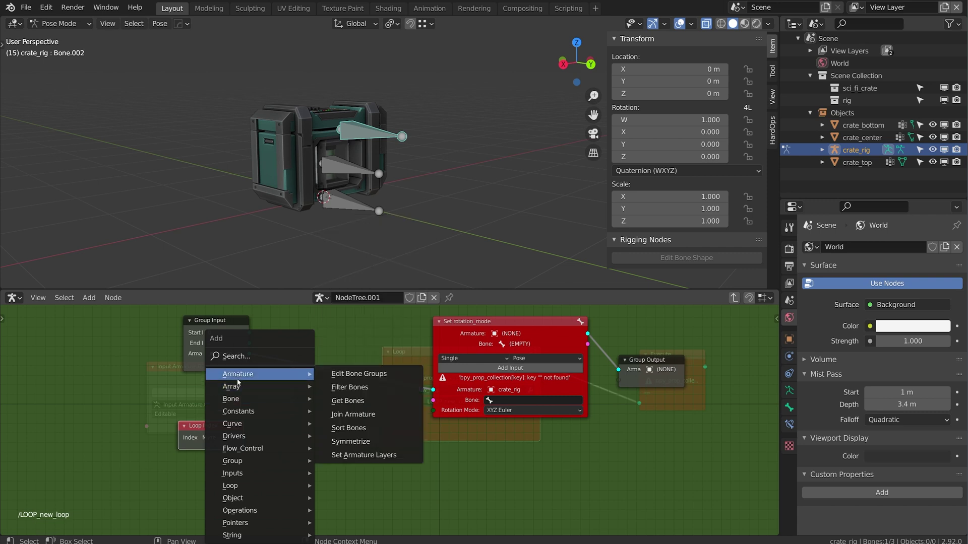
left_click(348, 401)
left_click(309, 394)
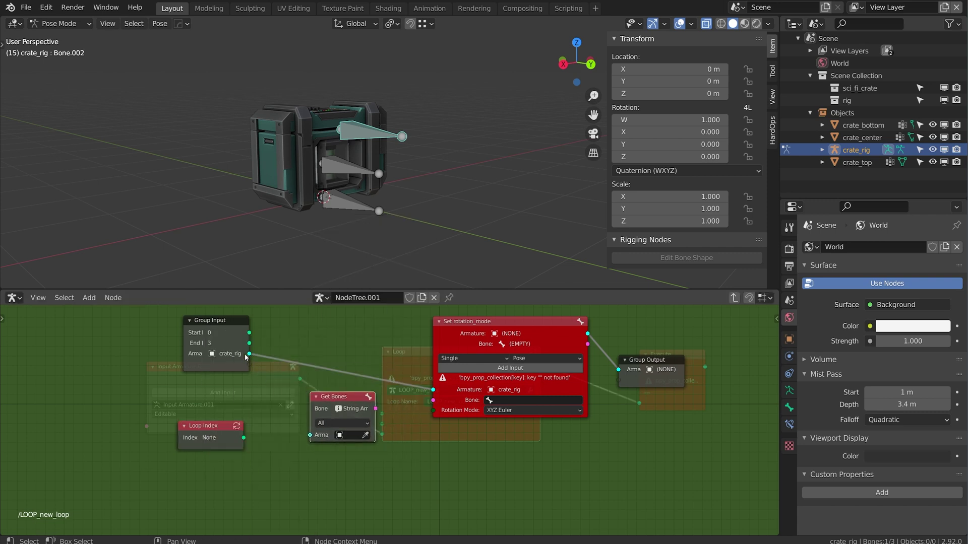
left_click_drag(249, 354, 310, 436)
left_click_drag(328, 401, 285, 386)
left_click_drag(229, 431, 315, 444)
Add an array Get node and link the Get Bones output to its array input.
key("shift+a")
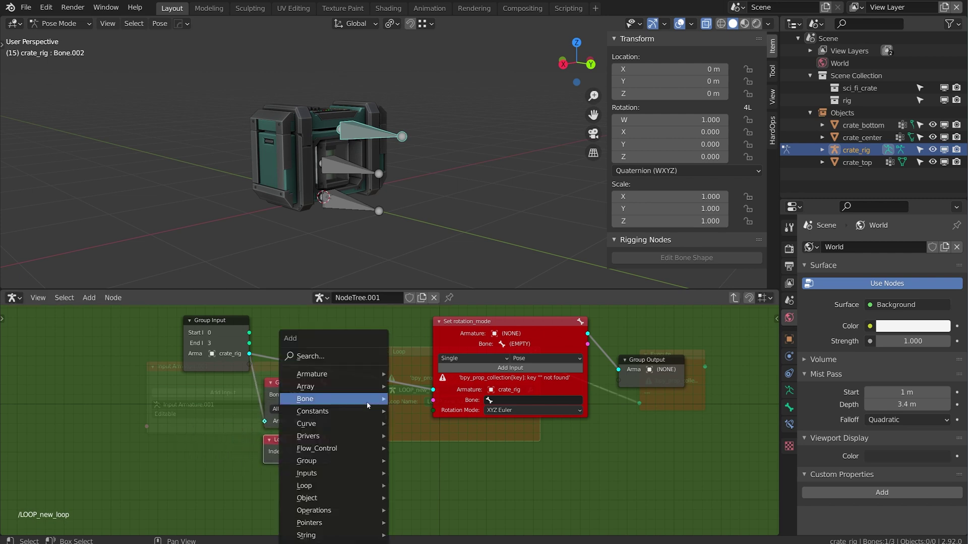
mouse_move(367, 402)
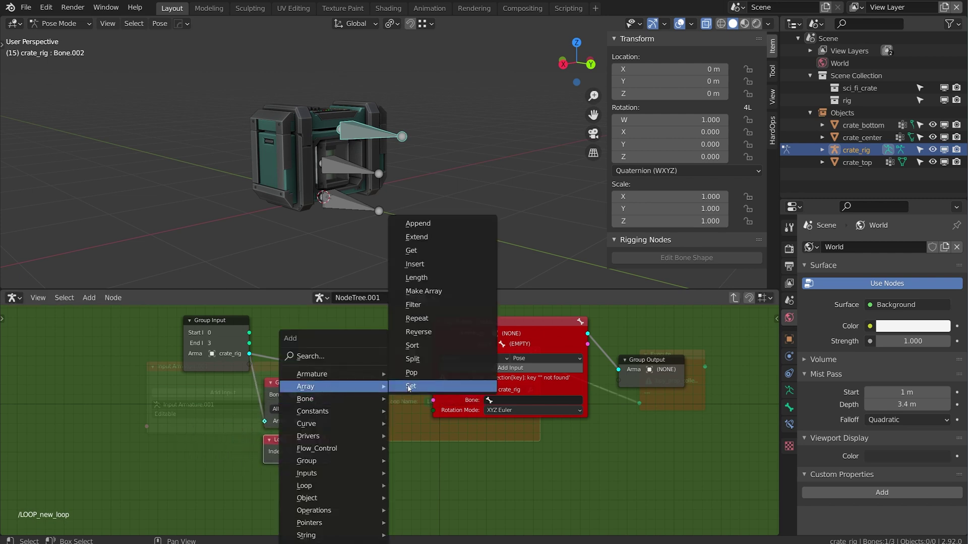
left_click(440, 252)
left_click(350, 400)
scroll(343, 409, "up", 5)
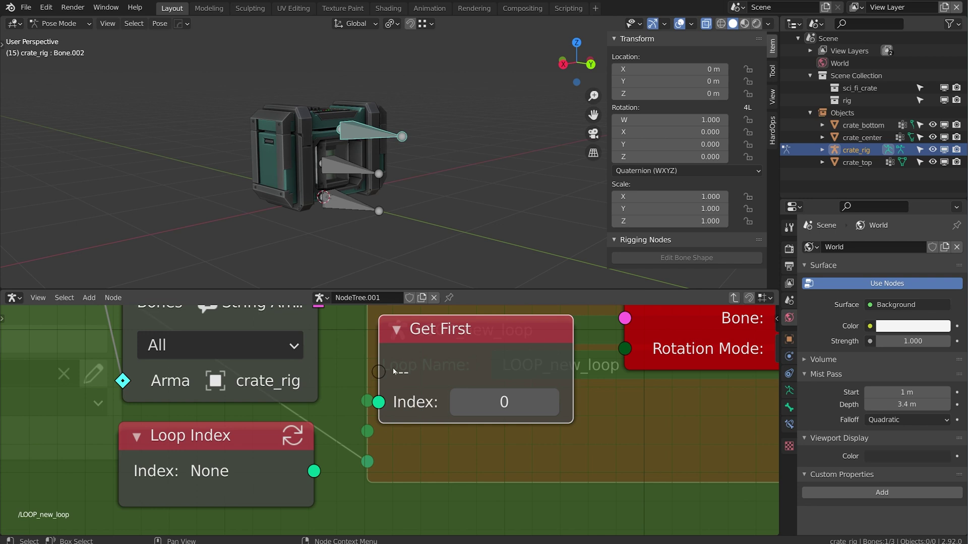
left_click_drag(394, 372, 336, 356)
middle_click_drag(340, 354, 380, 393)
scroll(381, 394, "down", 1)
mouse_move(358, 351)
left_mouse_down()
mouse_move(339, 352)
mouse_move(360, 367)
left_mouse_up()
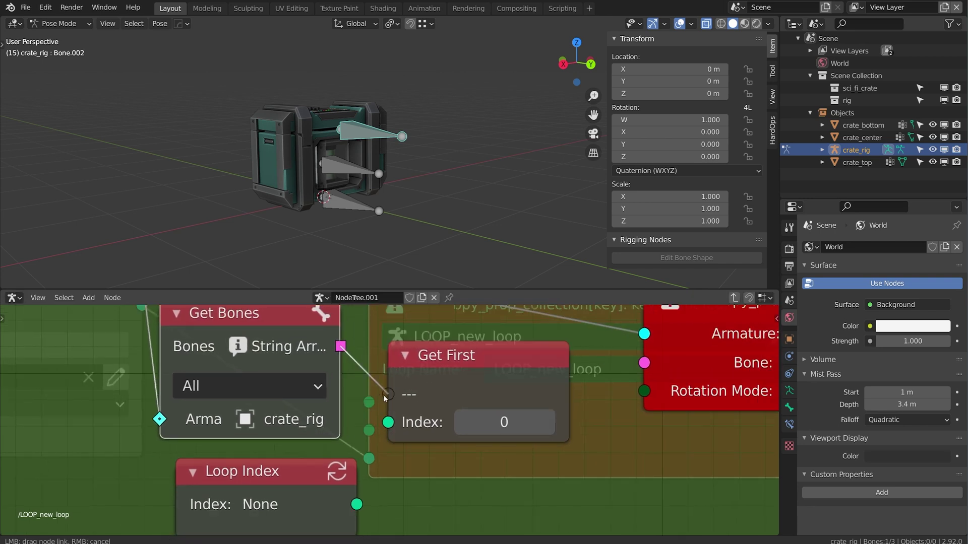
left_click_drag(385, 398, 387, 394)
scroll(353, 383, "down", 2)
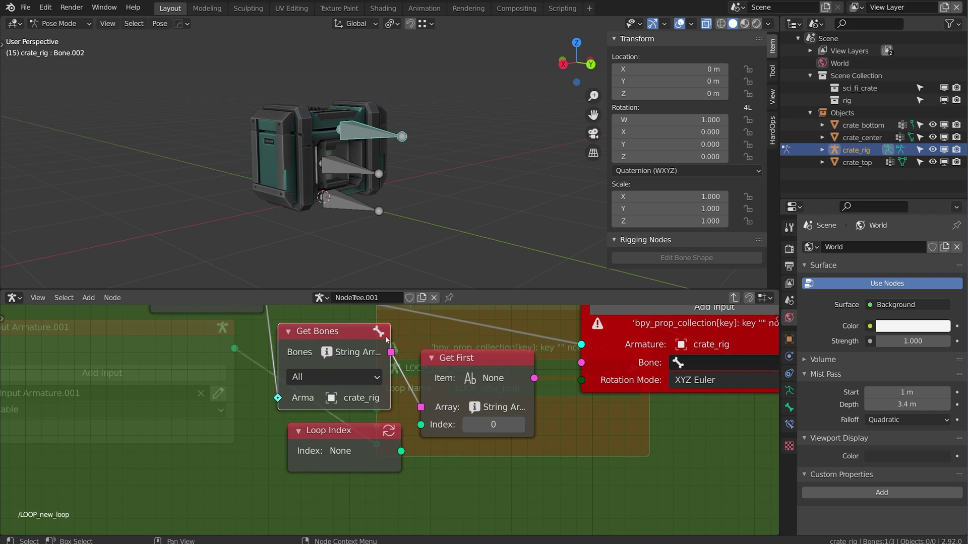
Widen and reposition Get Bones, link Loop Index to the Get node's Index, and link its Item to the rotation mode node's Bone.
mouse_move(390, 335)
left_mouse_down()
mouse_move(443, 337)
mouse_move(402, 346)
left_mouse_up()
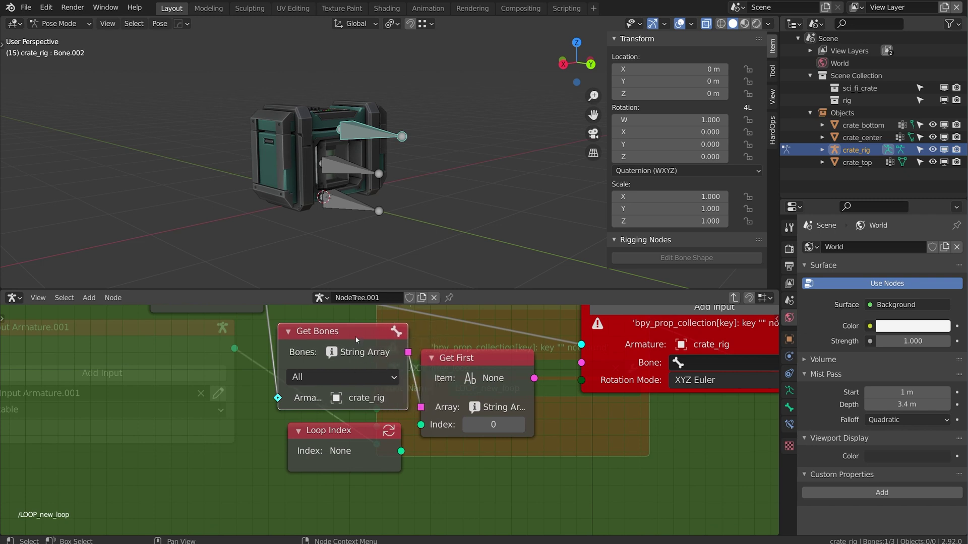
left_click_drag(355, 369, 347, 368)
left_click_drag(301, 439, 271, 432)
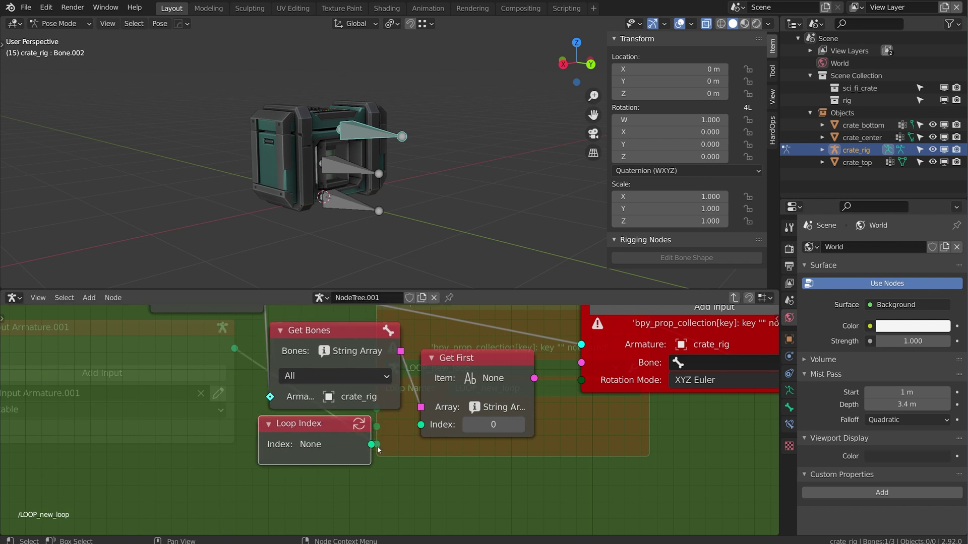
left_click_drag(379, 450, 421, 424)
scroll(352, 425, "down", 2)
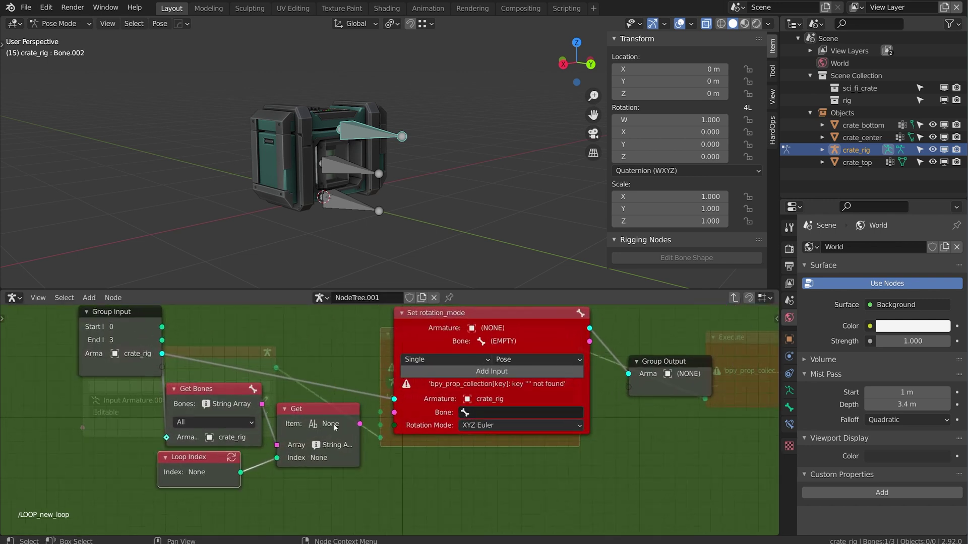
left_click_drag(360, 424, 396, 412)
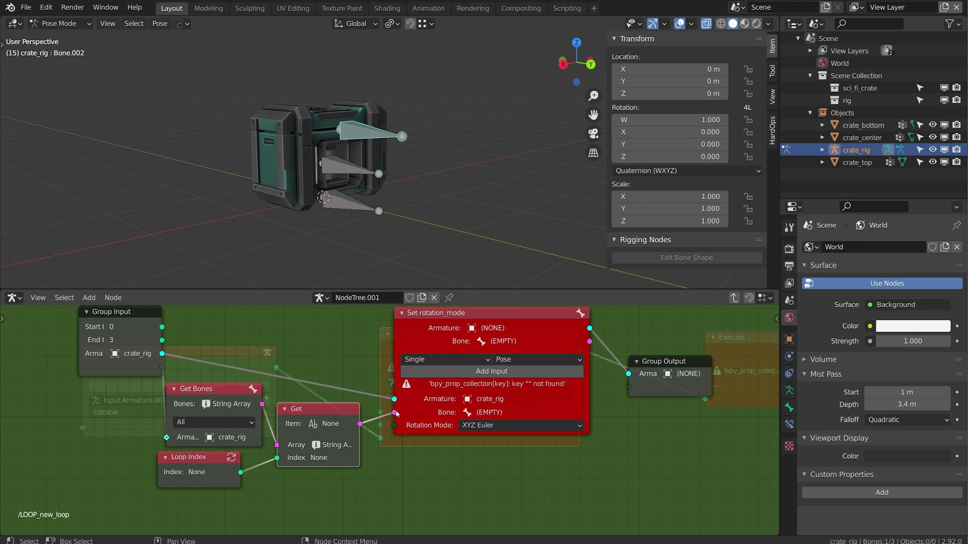
Leave the loop, execute the node tree and check the rotation mode of the middle and lowest bones.
key("Tab")
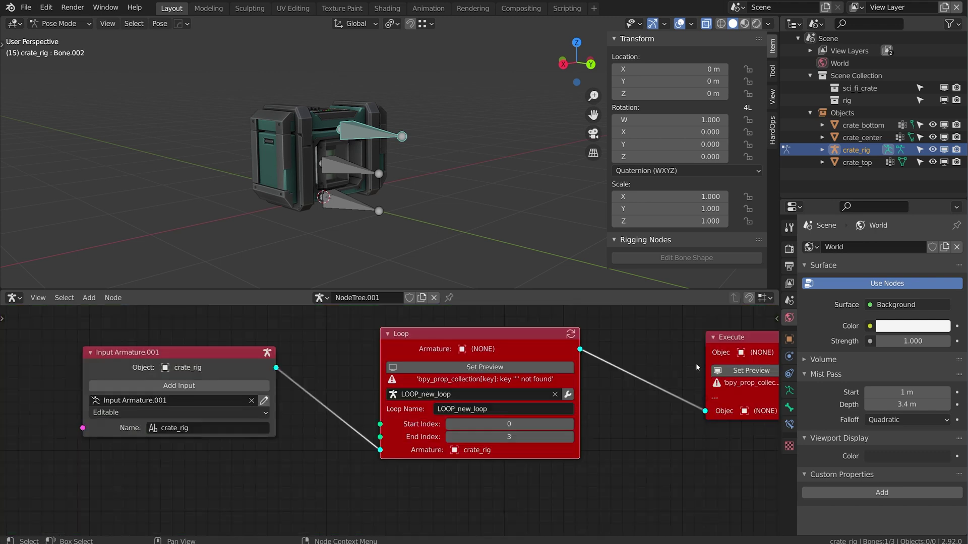
left_click(740, 371)
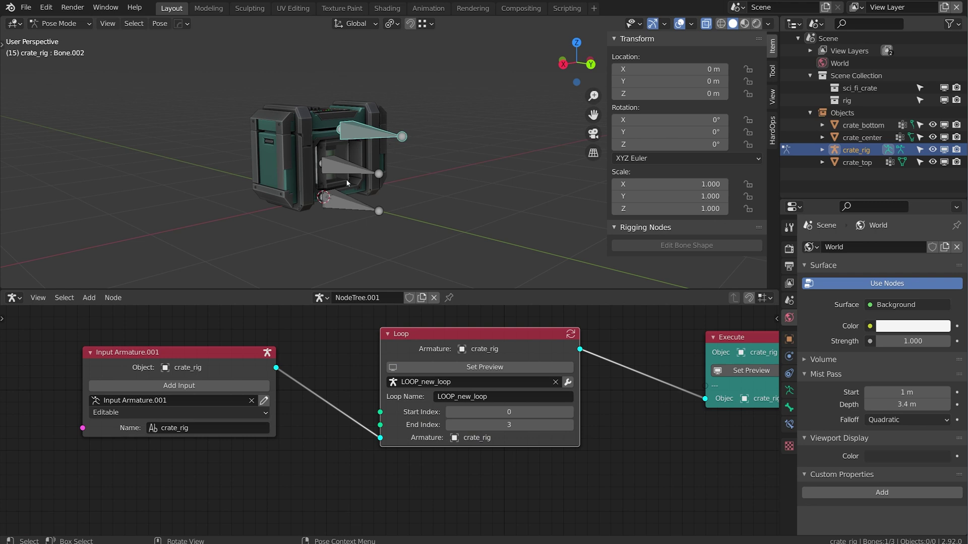
left_click(355, 171)
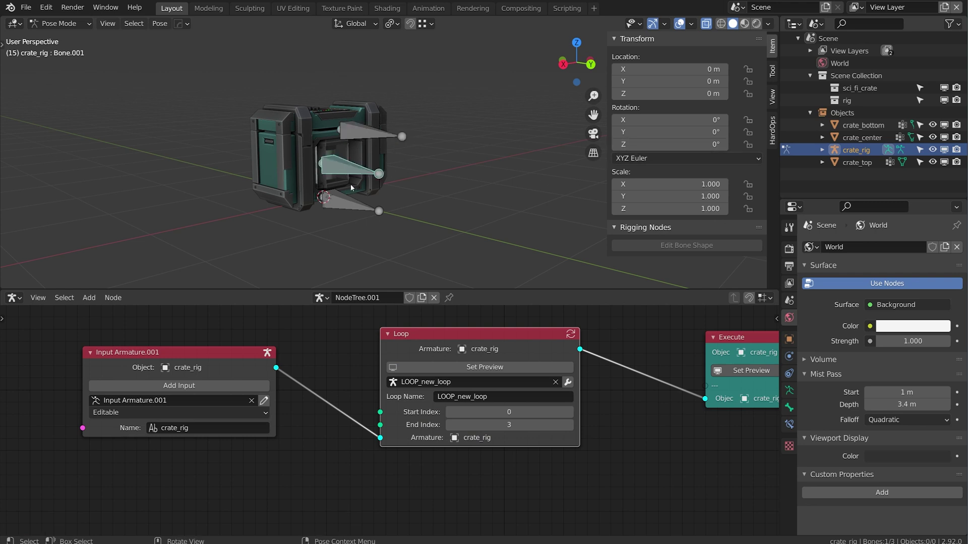
left_click(360, 208)
Open Input Armature.001 for editing and add three more bones above the existing ones.
middle_click_drag(213, 326, 471, 326)
scroll(471, 326, "up", 10)
scroll(680, 383, "down", 1)
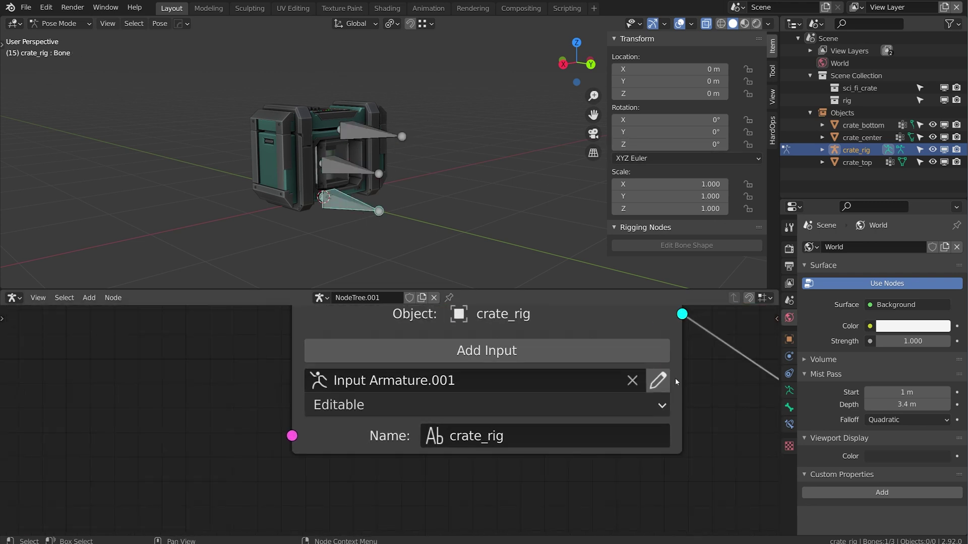
left_click(658, 380)
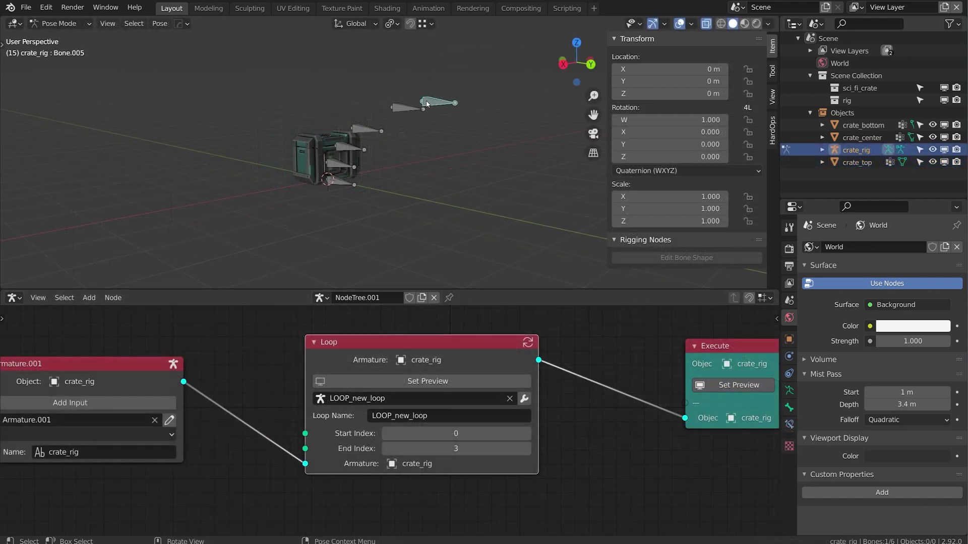
Compare the rotation modes of the original and added bones and examine the Loop node's index range.
left_click(352, 146)
left_click(332, 183)
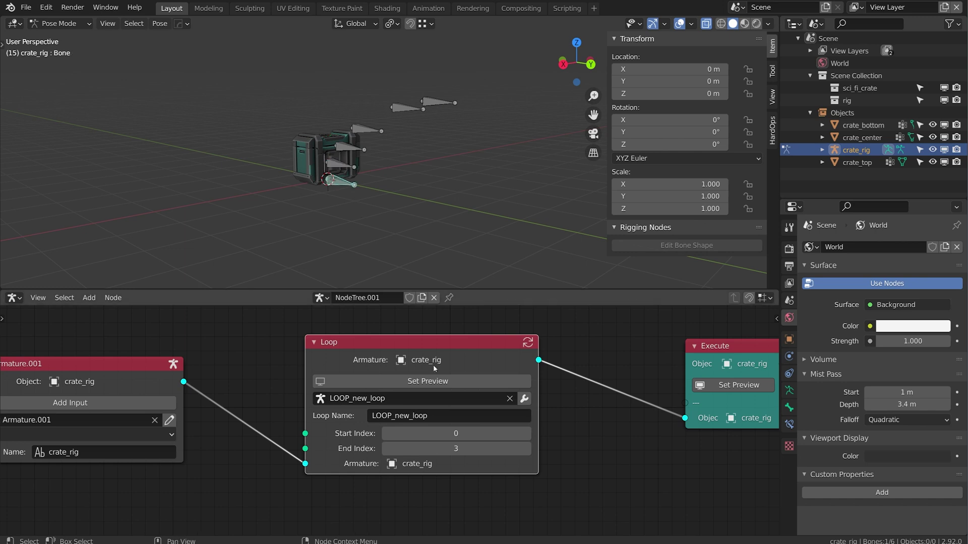
left_click(400, 107)
left_click(434, 102)
scroll(382, 383, "up", 5)
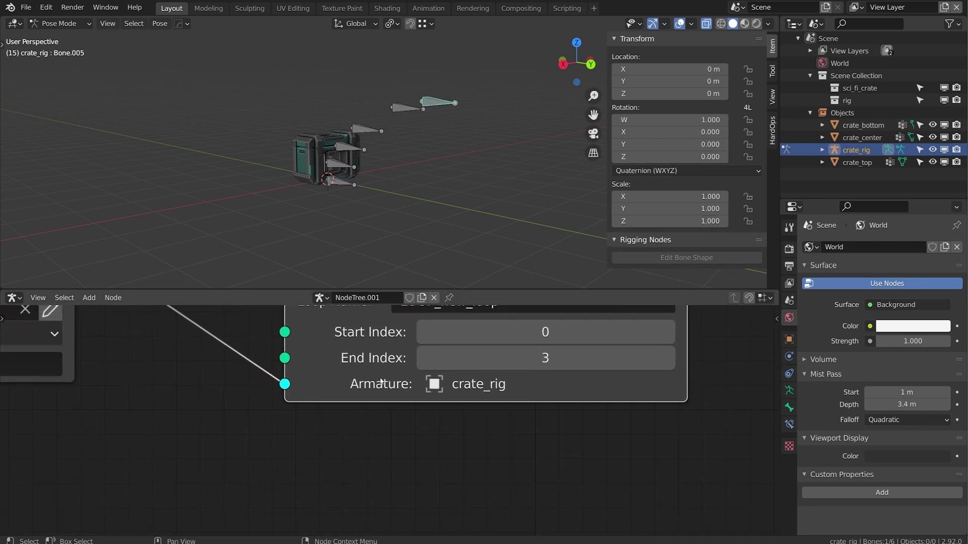
scroll(382, 383, "down", 1)
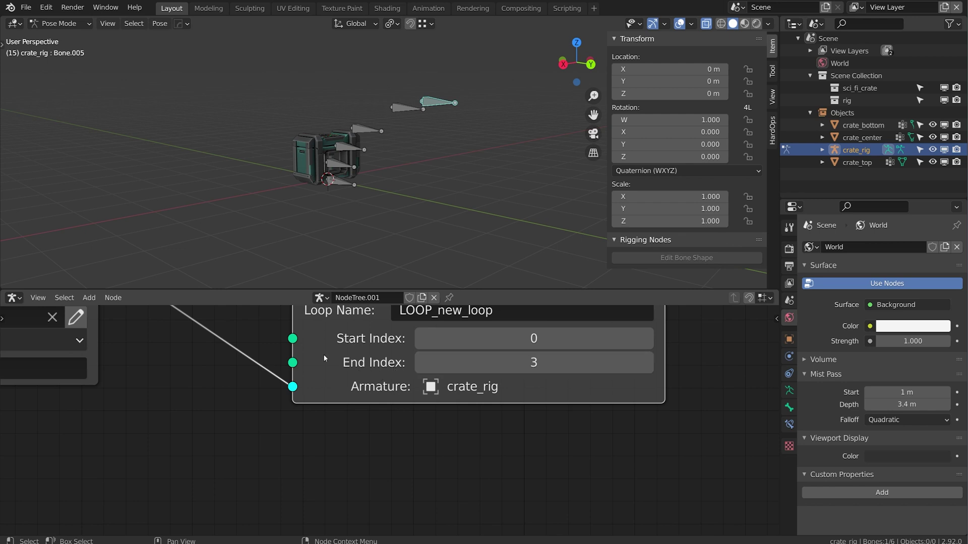
Add a Get Bones node between Input Armature.001 and Loop, and link the input armature's Object output to its Armature.
scroll(324, 358, "down", 3)
key("shift+a")
mouse_move(379, 356)
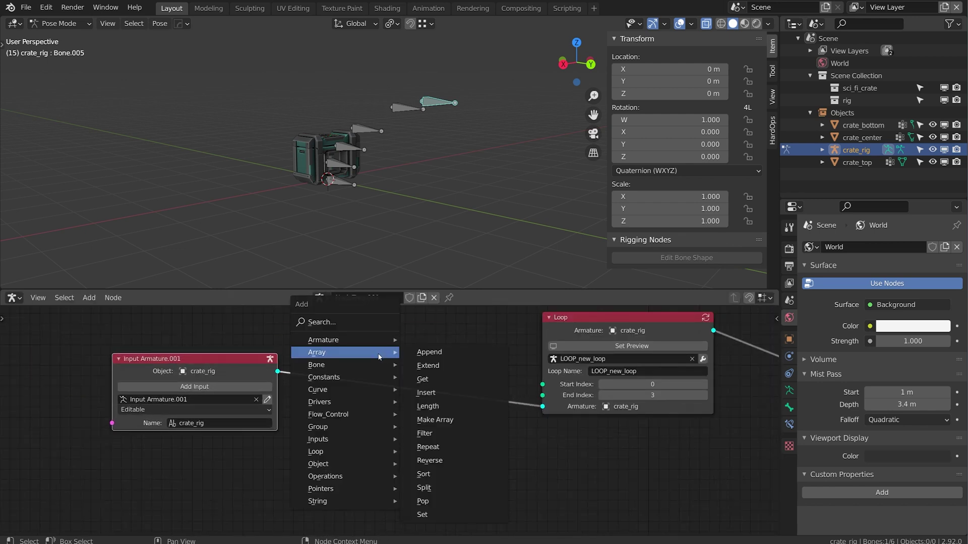
mouse_move(353, 365)
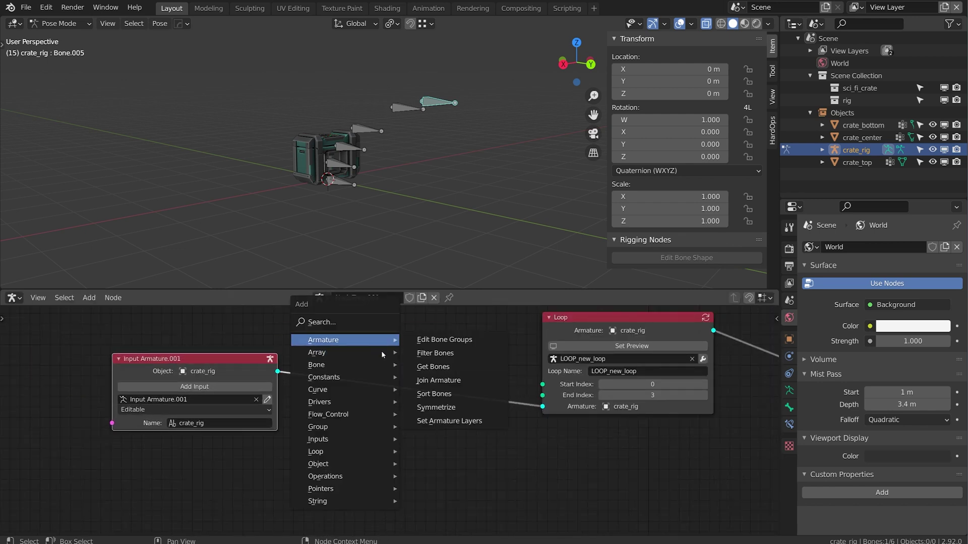
left_click(438, 368)
left_click(344, 303)
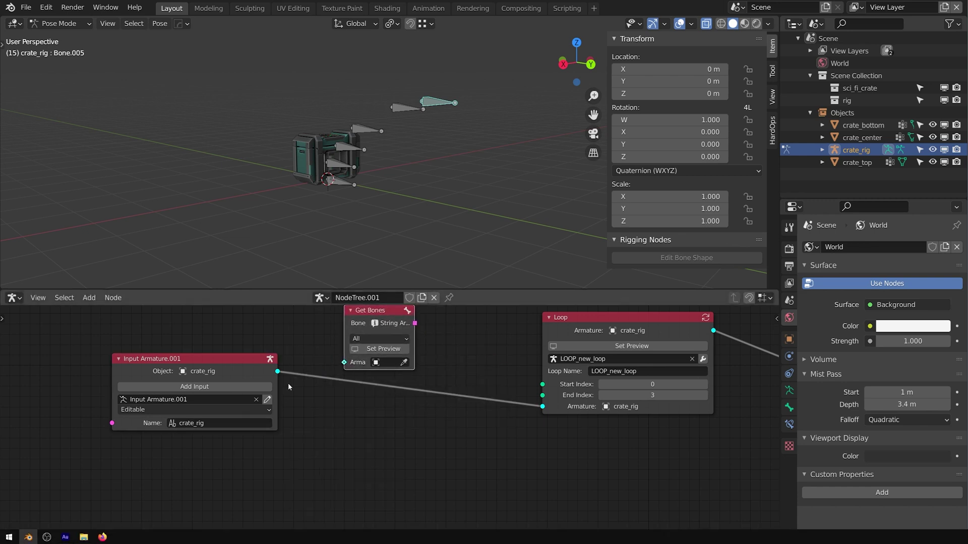
left_click_drag(277, 371, 344, 362)
middle_click_drag(361, 388, 339, 433)
left_click(329, 352)
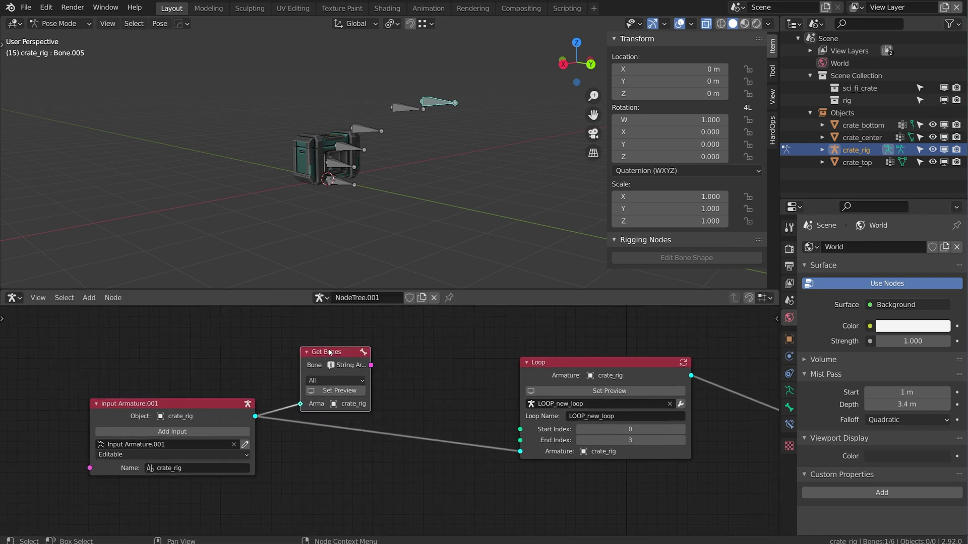
Add an array Length node, link Get Bones' Bones output to its Array, and link its Length to the Loop's End Index.
key("shift+a")
mouse_move(358, 371)
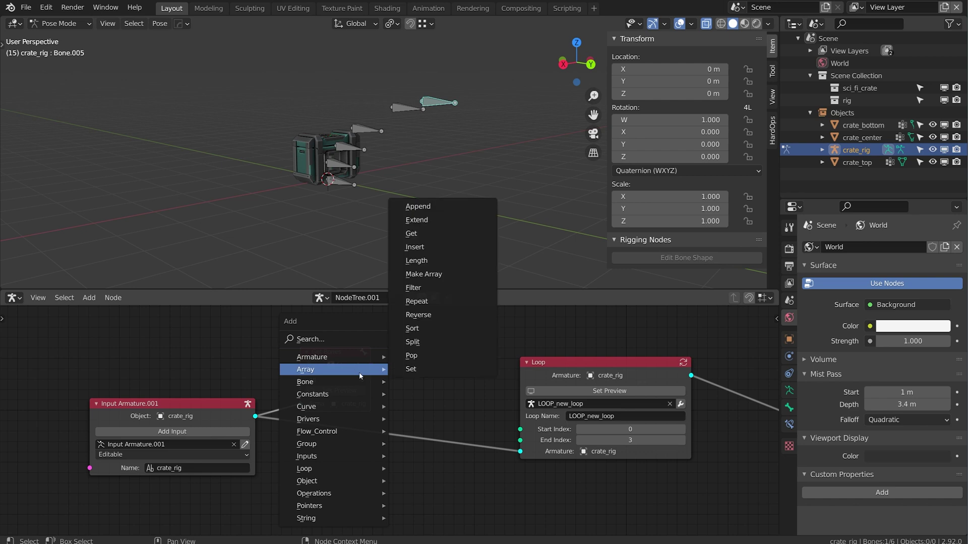
left_click(418, 261)
left_click(394, 342)
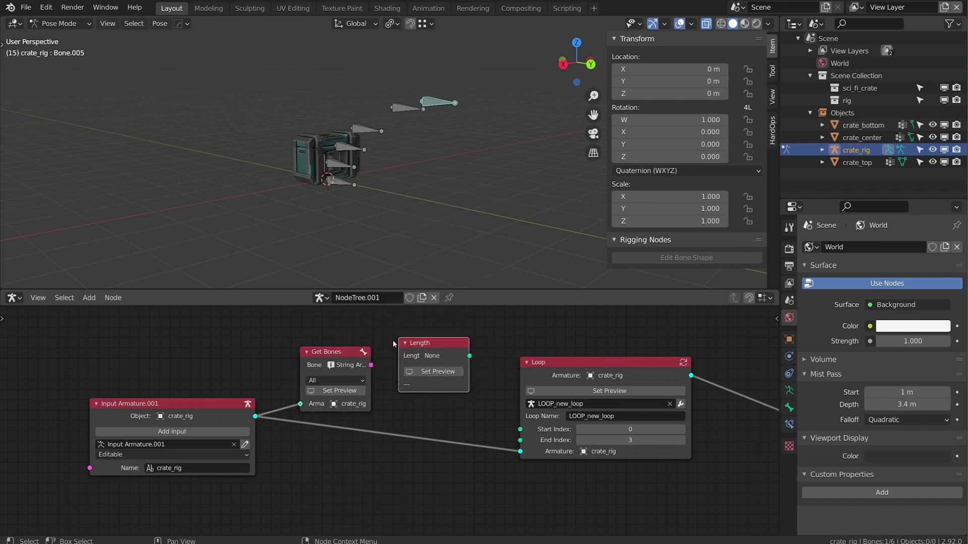
left_click_drag(370, 365, 406, 385)
left_click_drag(427, 345, 520, 440)
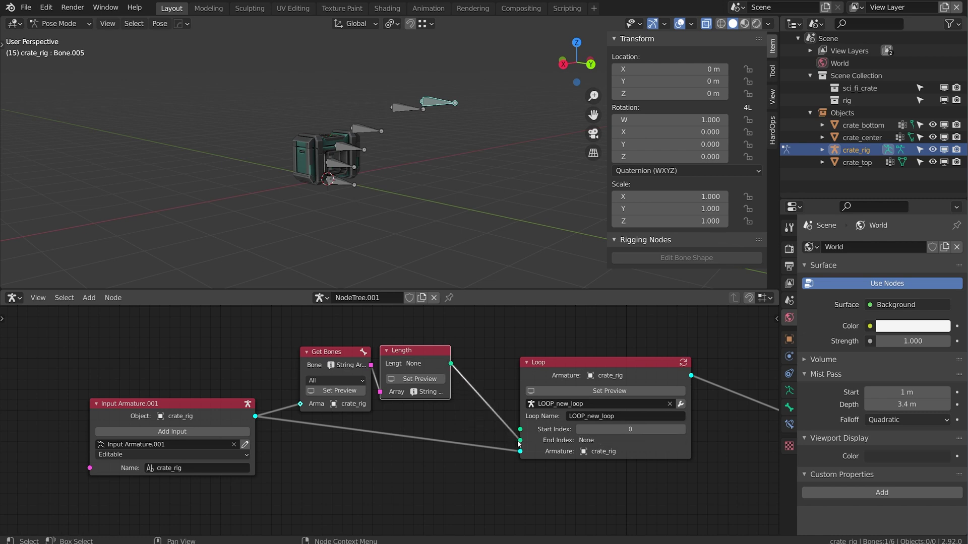
Execute the node tree, check the added bones' rotation mode, and arrange Get Bones and Loop in a tight row with Length.
middle_click_drag(649, 412, 462, 387)
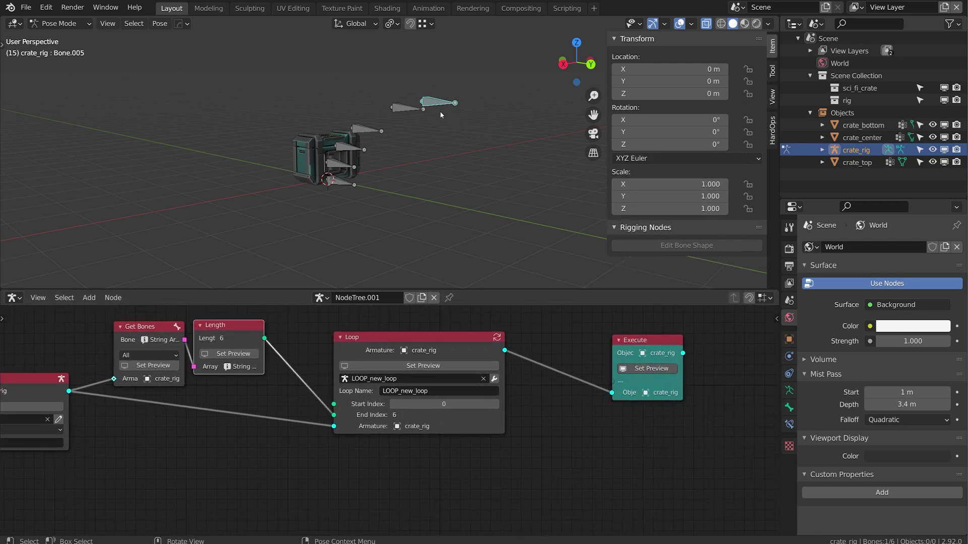
left_click_drag(391, 350, 384, 337)
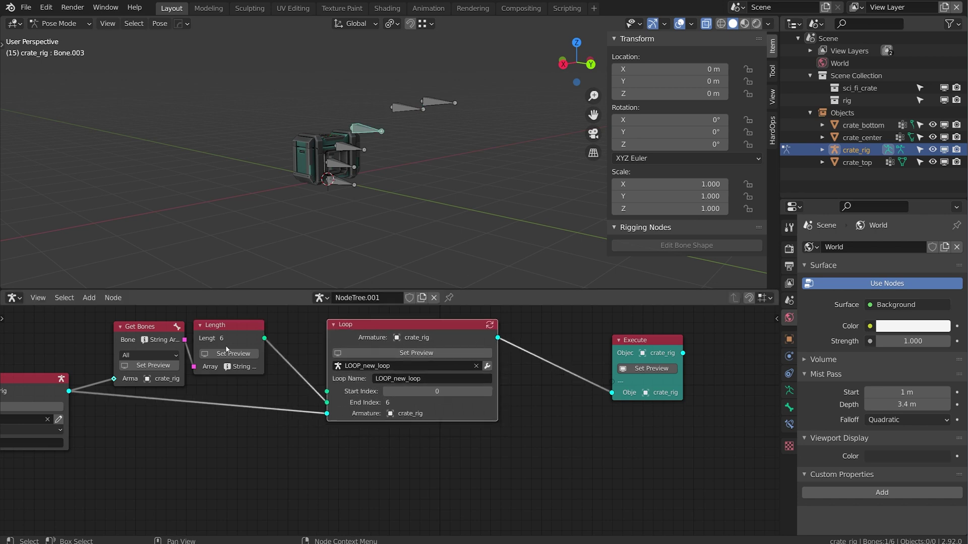
left_click_drag(145, 335, 144, 334)
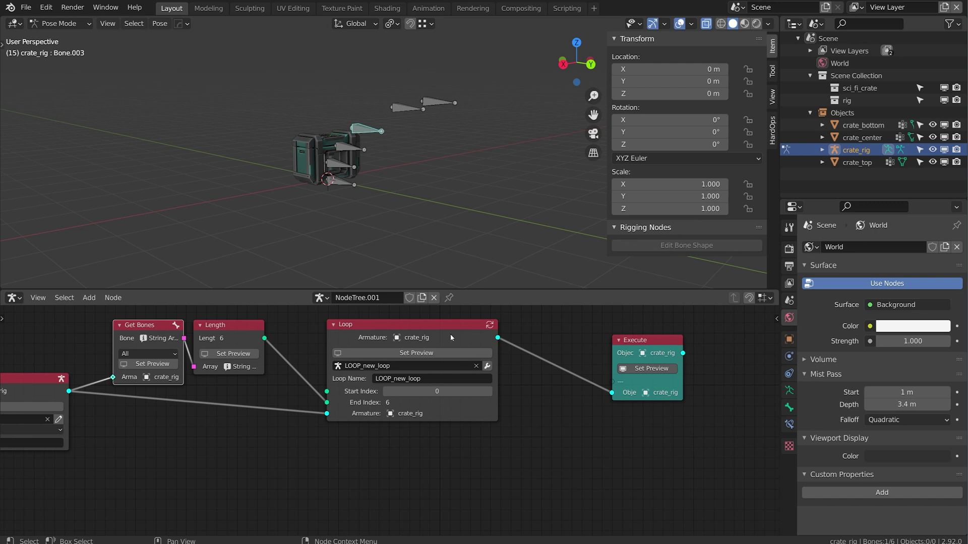
left_click_drag(451, 337, 399, 339)
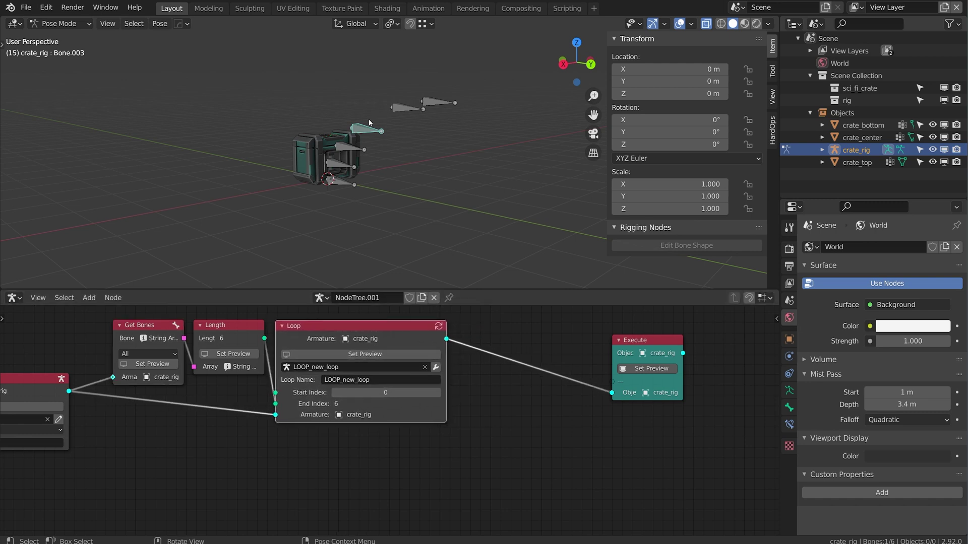
Open Input Armature.001 for editing and delete the three added upper bones.
middle_click_drag(119, 346, 431, 351)
scroll(331, 431, "up", 3)
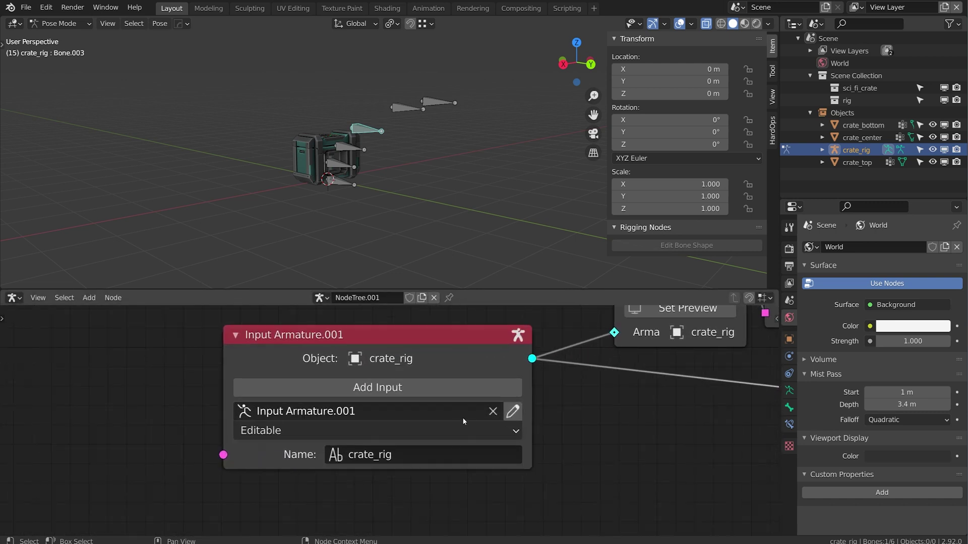
scroll(464, 421, "up", 1)
left_click(533, 409)
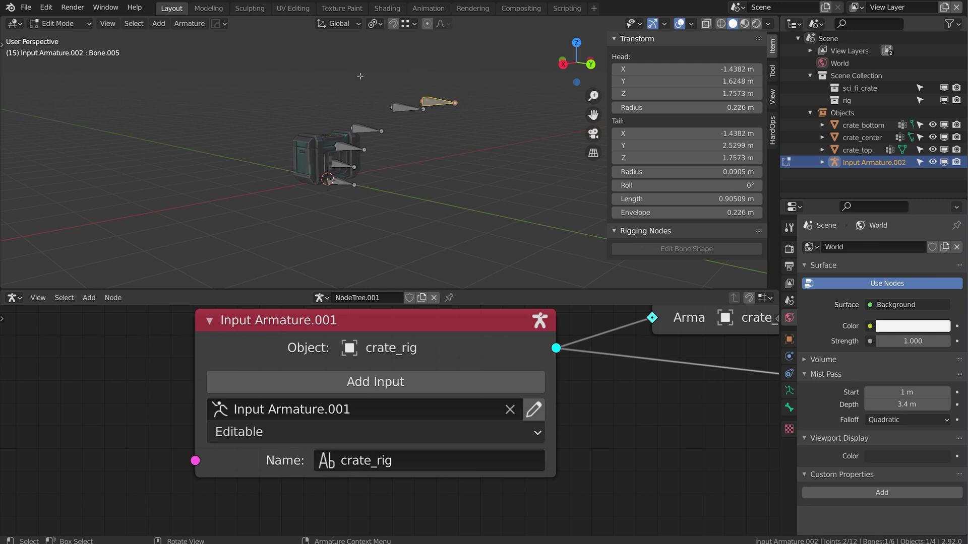
key("x")
left_click(436, 117)
Move the Execute node farther from the Loop node to make room, and bring the crate's three remaining bones into close view.
scroll(226, 398, "down", 5)
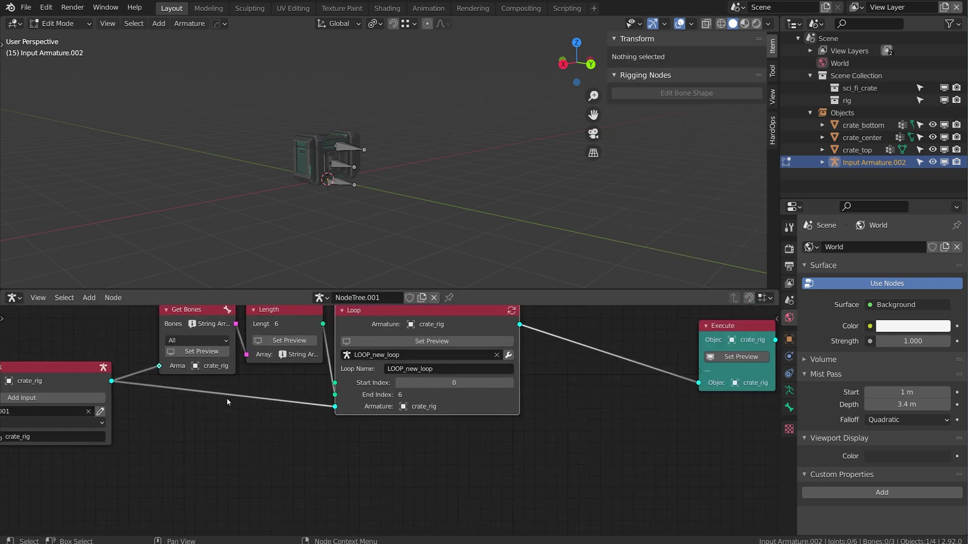
middle_click_drag(327, 395, 178, 400)
scroll(178, 399, "up", 9)
left_click_drag(232, 352, 472, 348)
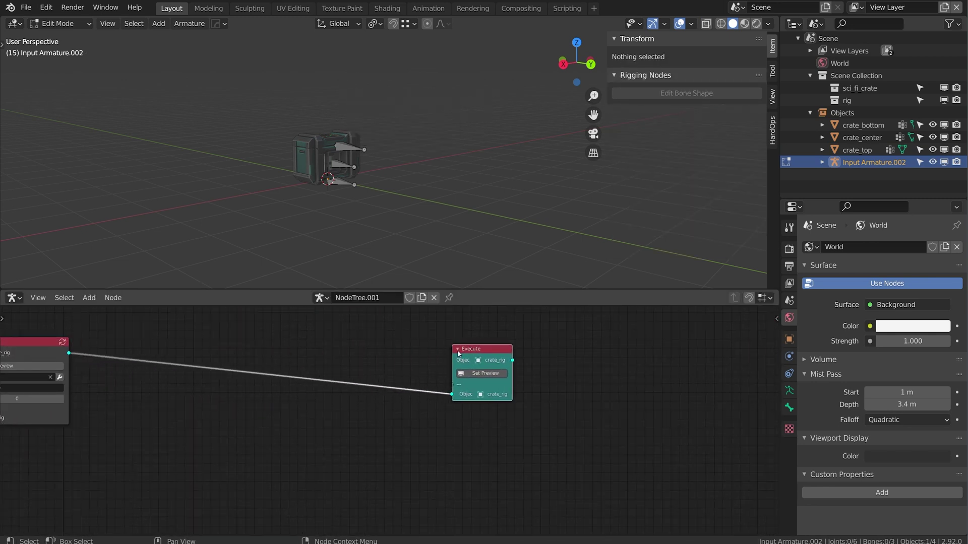
middle_click_drag(236, 342, 415, 343)
scroll(330, 177, "up", 5)
middle_click_drag(328, 179, 391, 159)
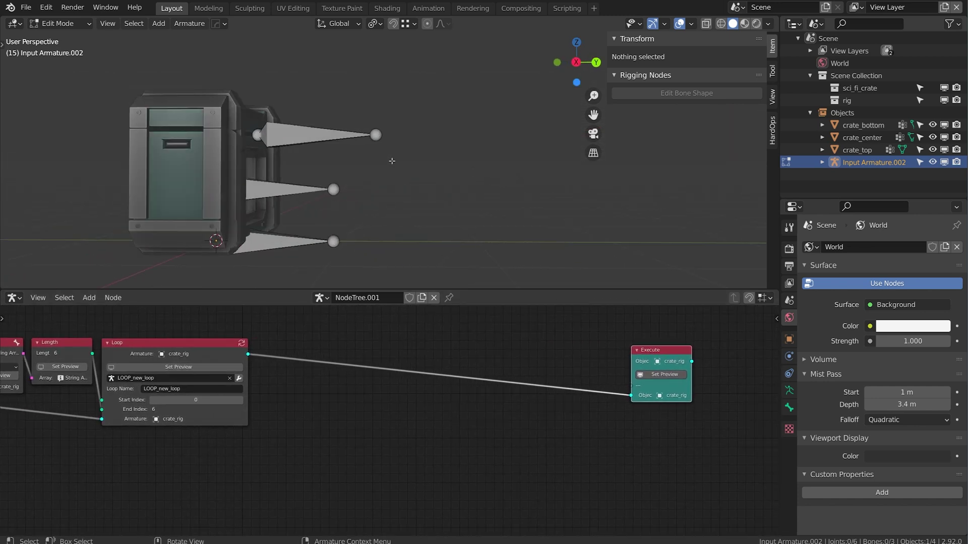
scroll(348, 157, "down", 1)
middle_click_drag(302, 400, 324, 401)
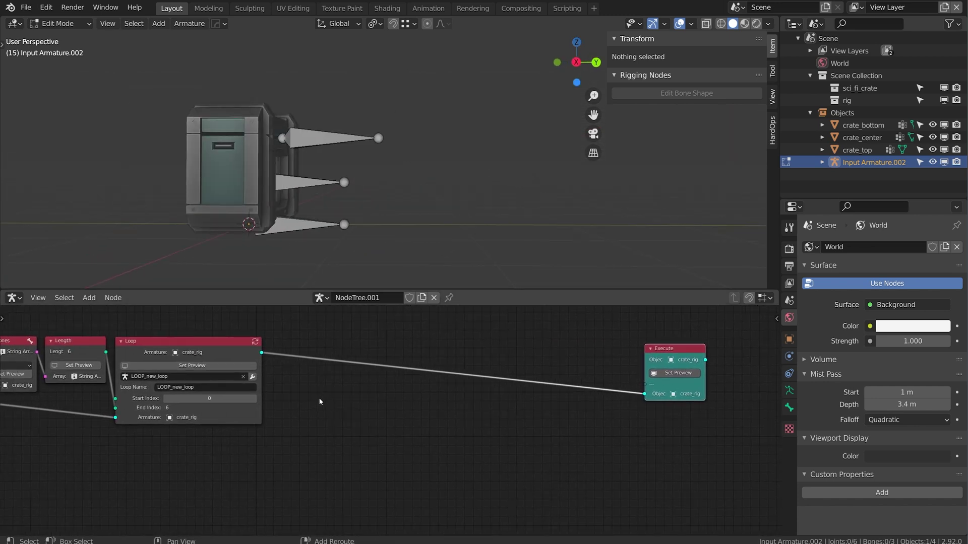
Insert a Set Bone Property node on the link between Loop and Execute, widen it, and set its bone mode to Edit.
key("shift+a")
mouse_move(321, 402)
left_click(384, 398)
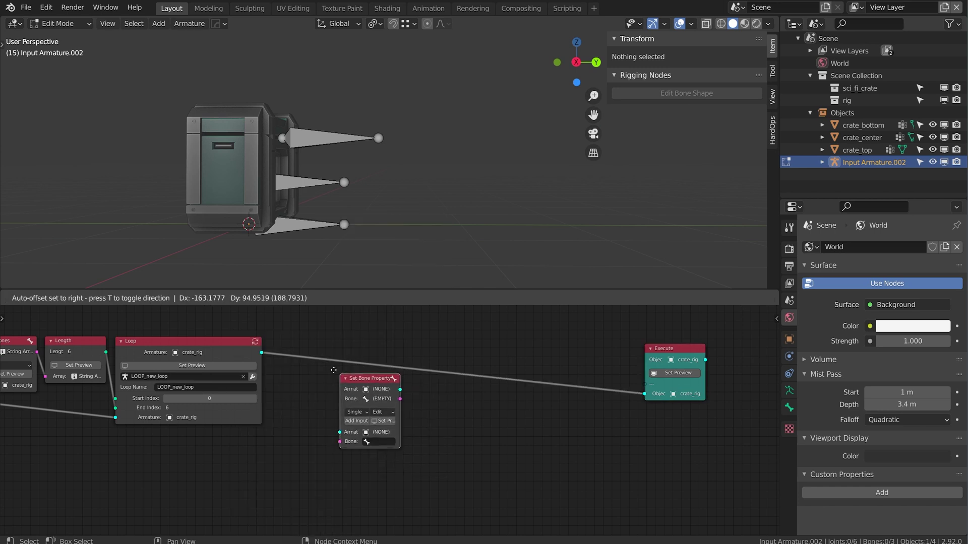
left_click(340, 346)
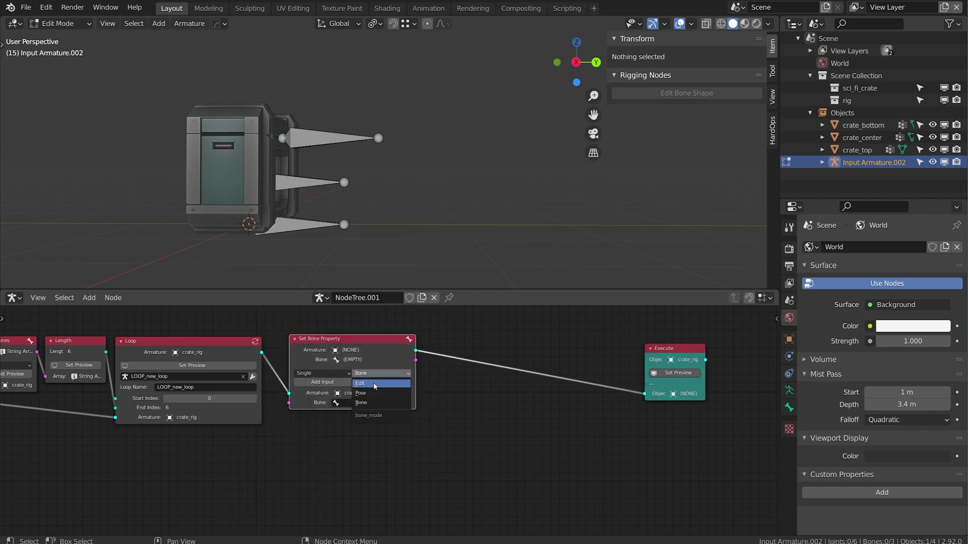
left_click(380, 373)
left_click(367, 385)
Add a Parent input to the Set Bone Property node and execute the node tree.
left_click(323, 382)
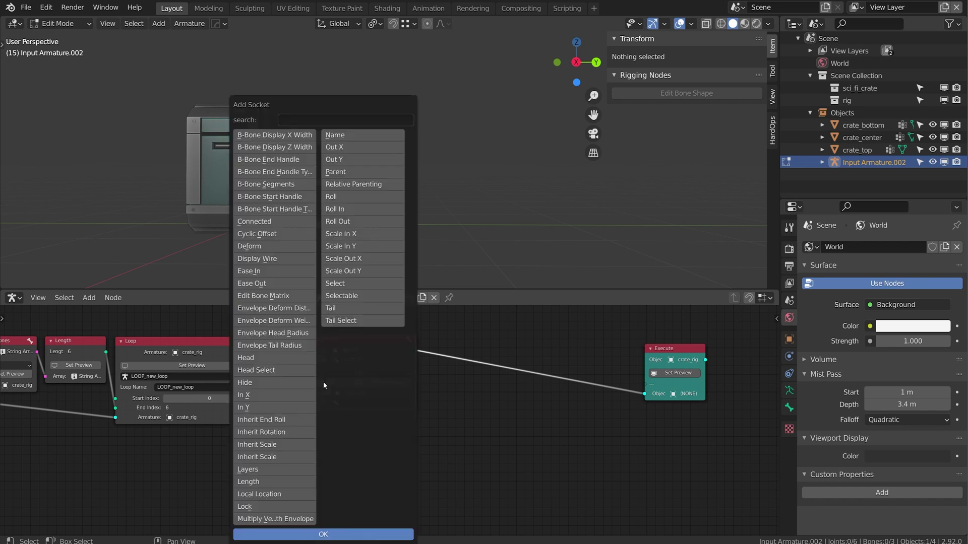
left_click(354, 171)
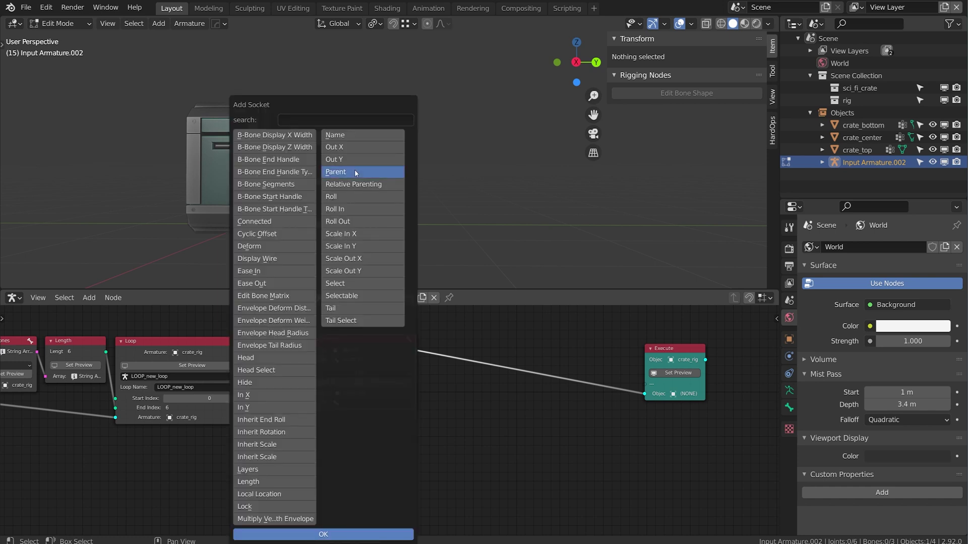
left_click(323, 534)
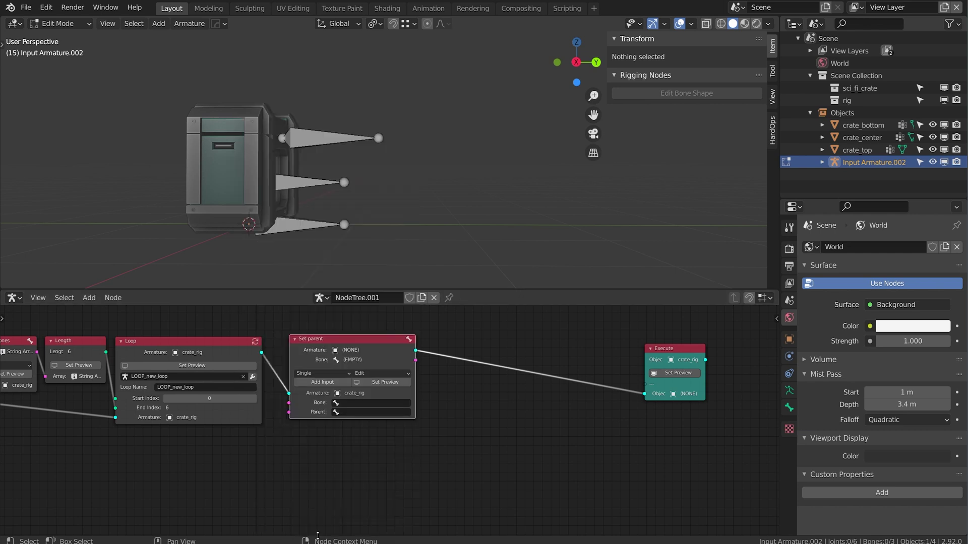
left_click(353, 412)
left_click(232, 449)
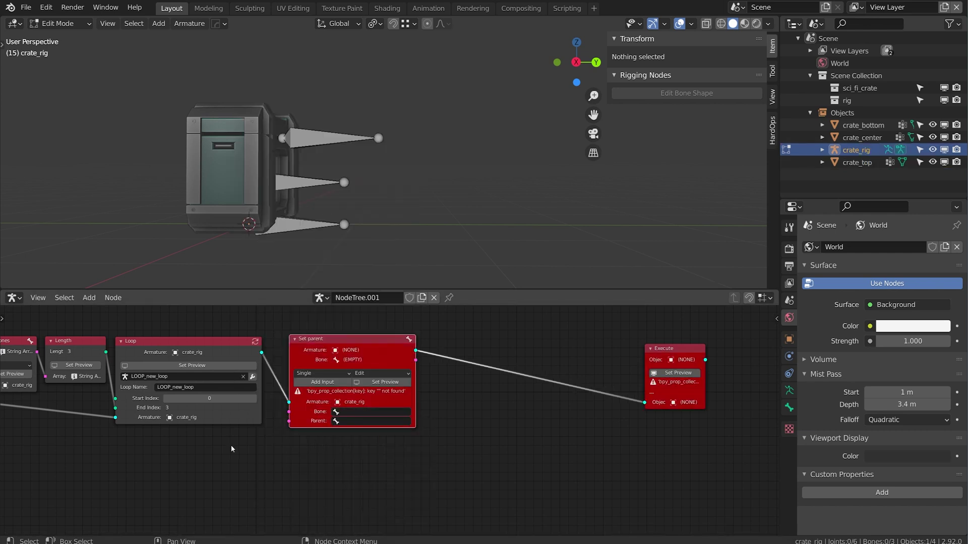
Open Input Armature.001 for editing and rename the lowest bone root.001.
scroll(231, 449, "down", 8)
middle_click_drag(217, 450, 477, 438)
scroll(354, 452, "up", 12)
middle_click_drag(354, 452, 420, 495)
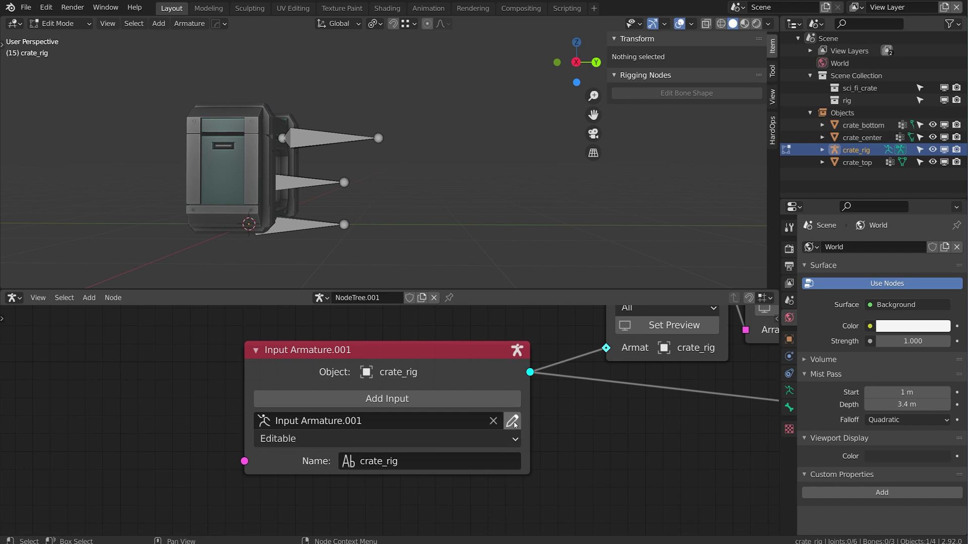
left_click(511, 421)
left_click(307, 226)
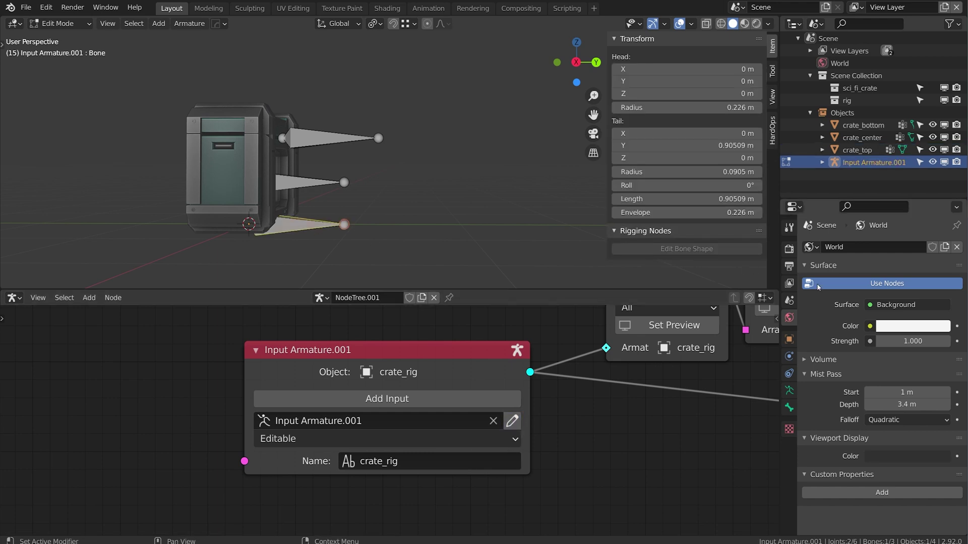
left_click(789, 407)
left_click(855, 247)
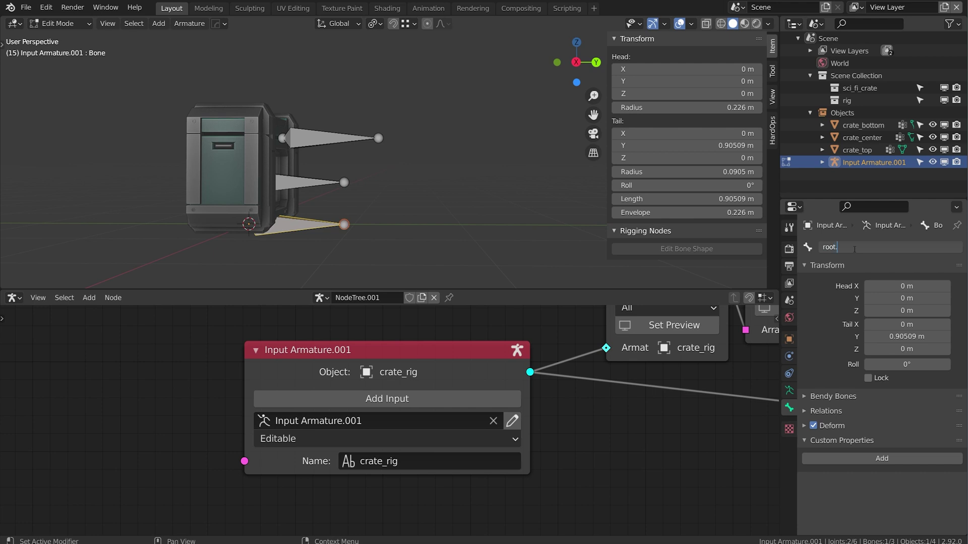
type("root.")
key("Return")
Rename the middle bone item.001 and the uppermost bone lid.001.
left_click(308, 182)
left_click(890, 247)
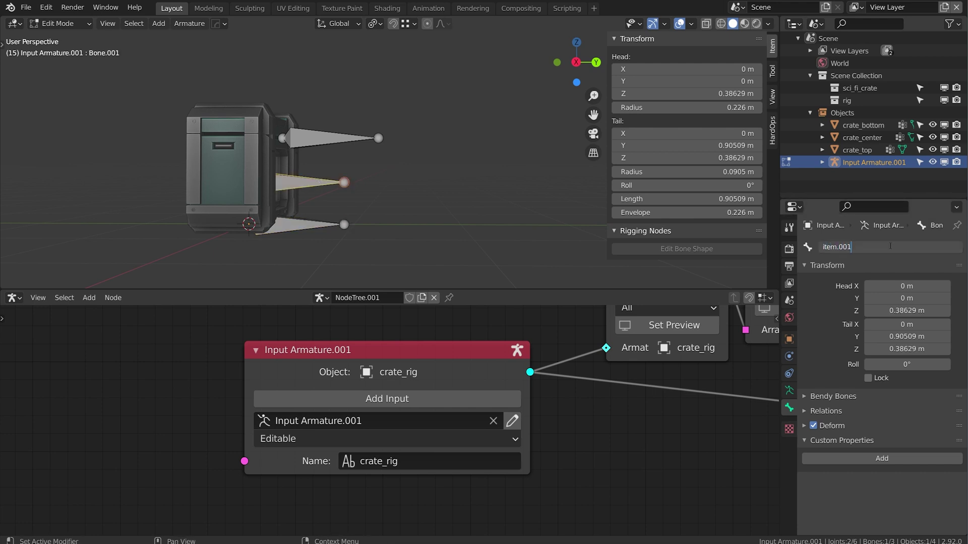
type("item.001")
key("Return")
left_click(328, 137)
left_click(921, 247)
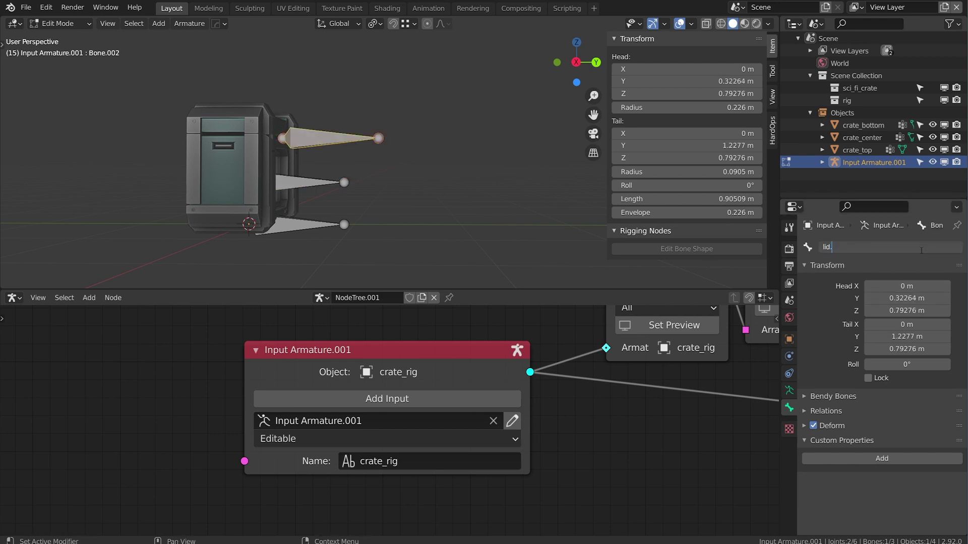
type("lid.001")
key("Return")
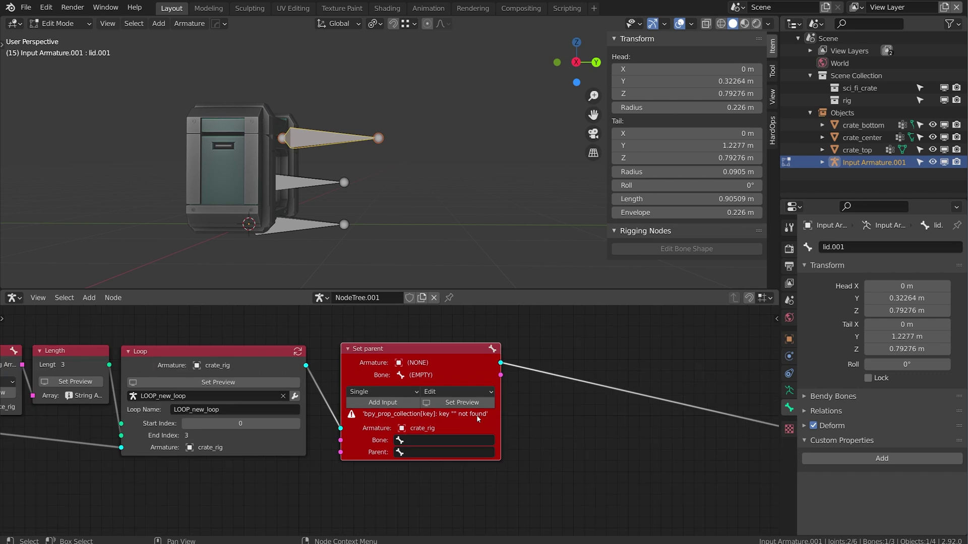
left_click(419, 444)
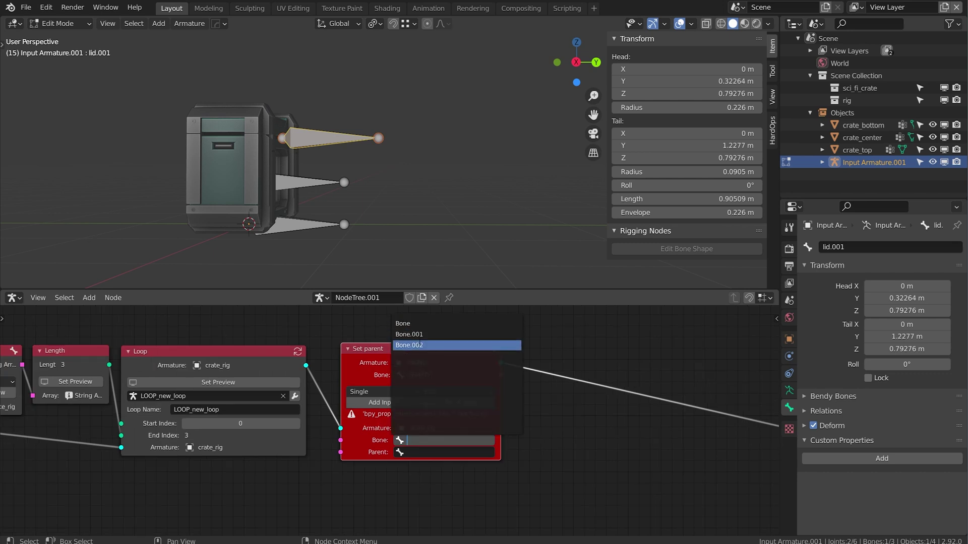
left_click(420, 346)
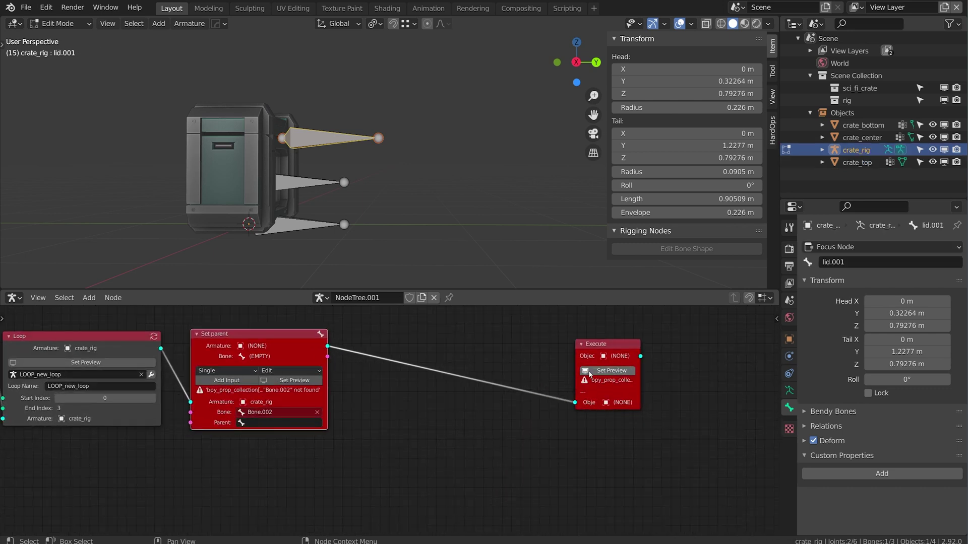
middle_click_drag(418, 411, 546, 412)
left_click(395, 412)
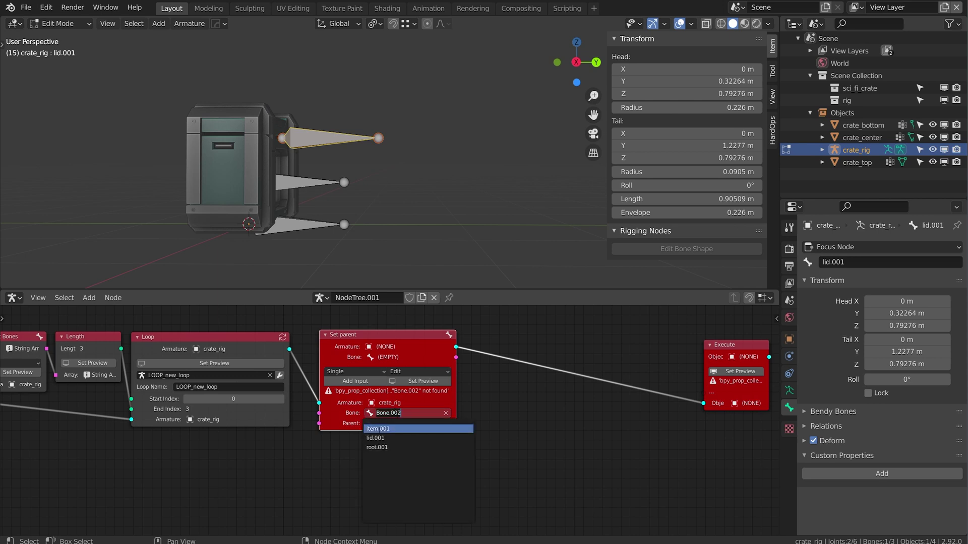
left_click(448, 413)
left_click(447, 412)
Set the Set parent node's Bone to lid.001 and its Parent to root.001.
left_click(403, 413)
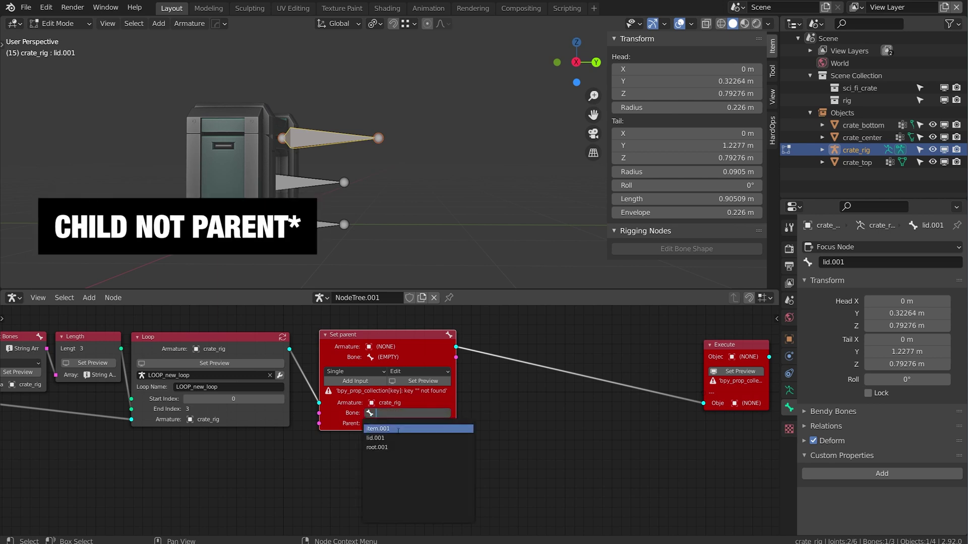
left_click(374, 438)
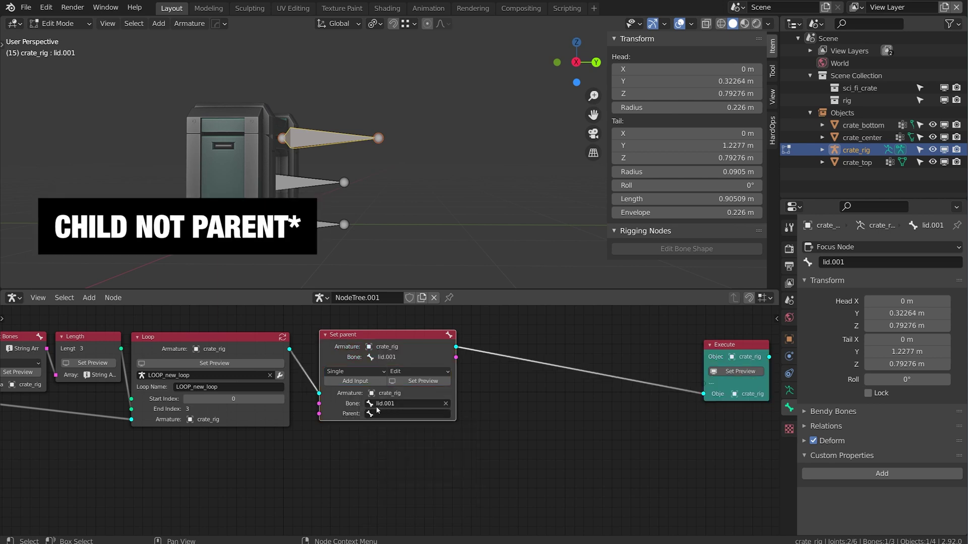
left_click(377, 414)
left_click(387, 446)
middle_click_drag(455, 379, 363, 382)
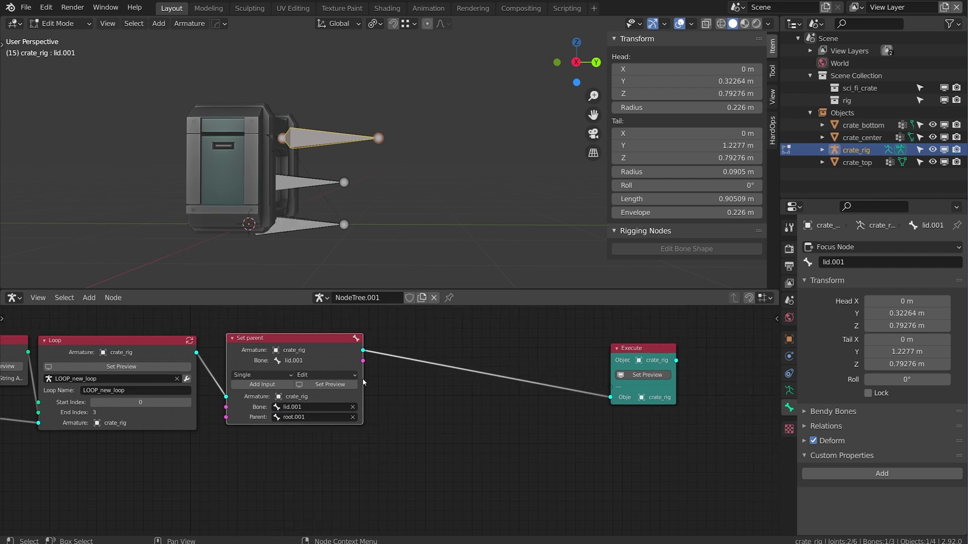
Duplicate the Set parent node into the link before the Execute node and set the copy's Bone to item.001.
scroll(363, 382, "down", 1)
key("shift+d")
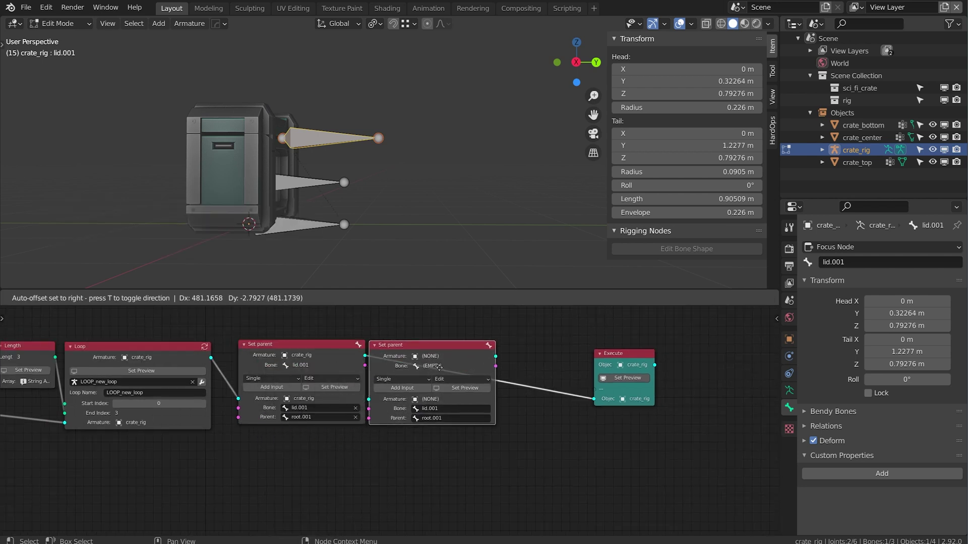
left_click(466, 390)
left_click_drag(451, 348, 425, 347)
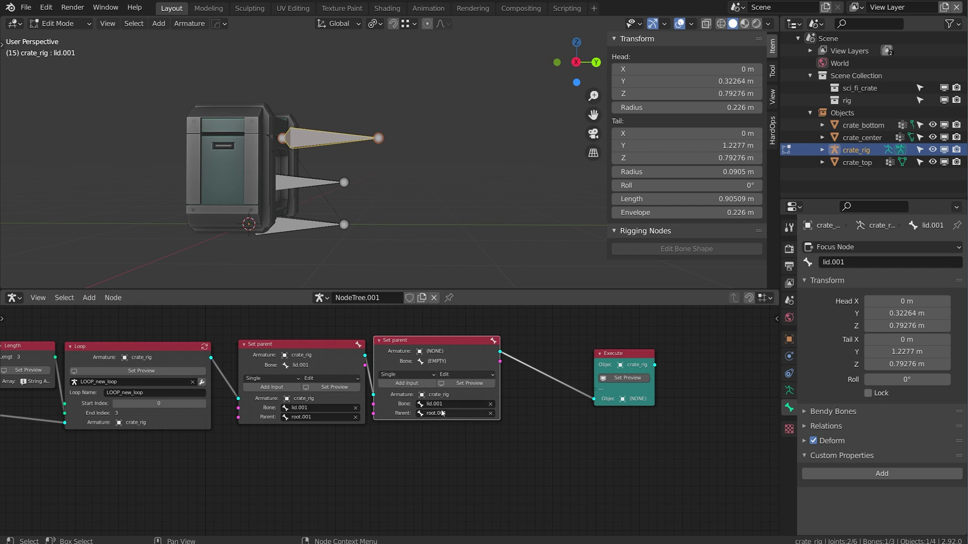
left_click(435, 405)
left_click(439, 419)
Test the parenting in Pose Mode by moving the item, lid and root bones one by one, cancelling each move.
key("Tab")
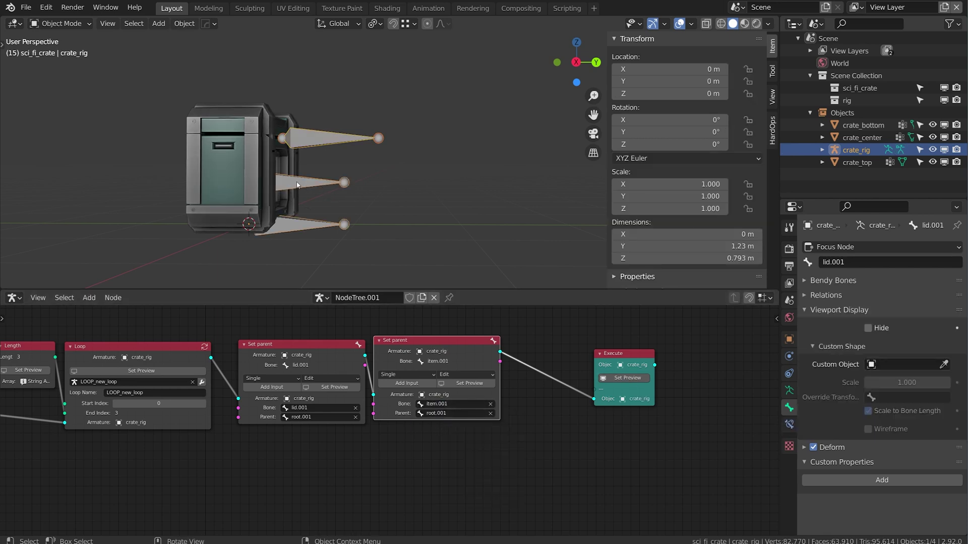
key("ctrl+Tab")
left_click(313, 182)
key("g")
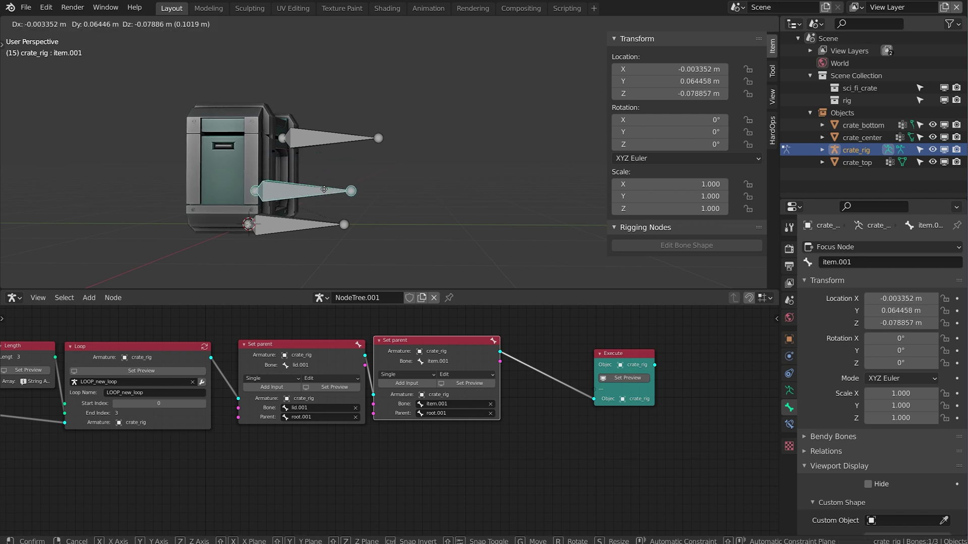
right_click(329, 195)
left_click(325, 141)
key("g")
right_click(318, 151)
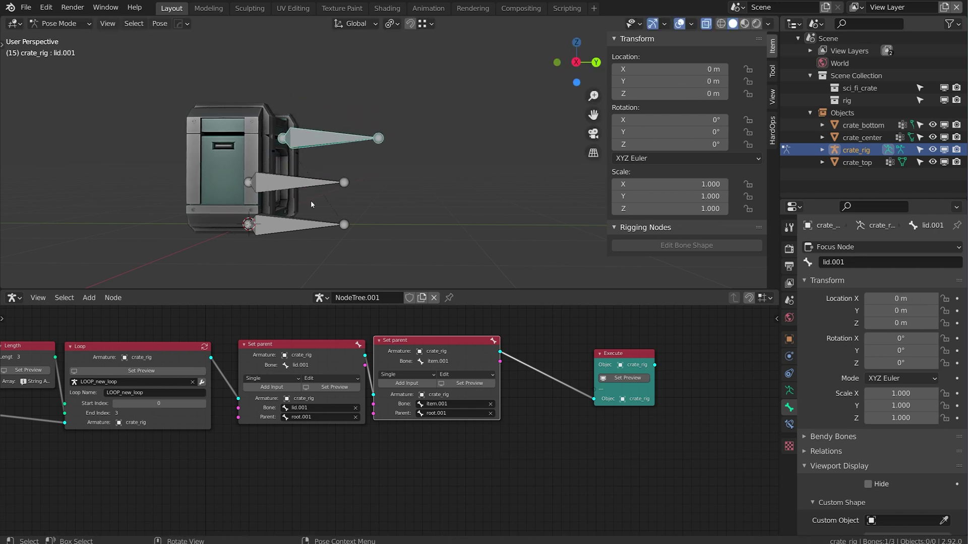
left_click(307, 224)
key("g")
right_click(311, 176)
Move the Execute node farther from the second Set parent node to make room for more nodes.
left_click_drag(493, 372, 490, 377)
scroll(490, 377, "down", 2)
middle_click_drag(490, 377, 440, 359)
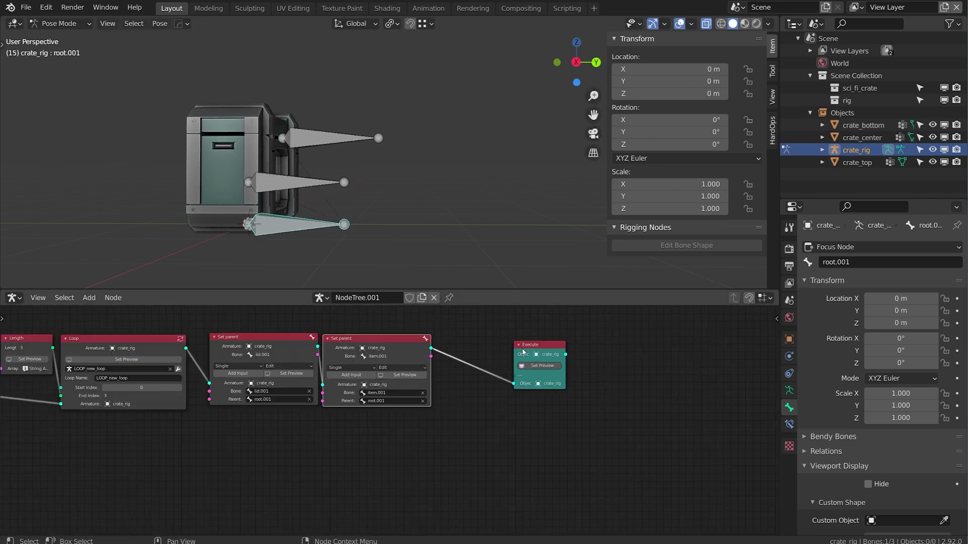
left_click_drag(522, 353, 720, 348)
middle_click_drag(462, 364, 553, 344)
left_click_drag(456, 328, 457, 324)
middle_click_drag(594, 380, 336, 385)
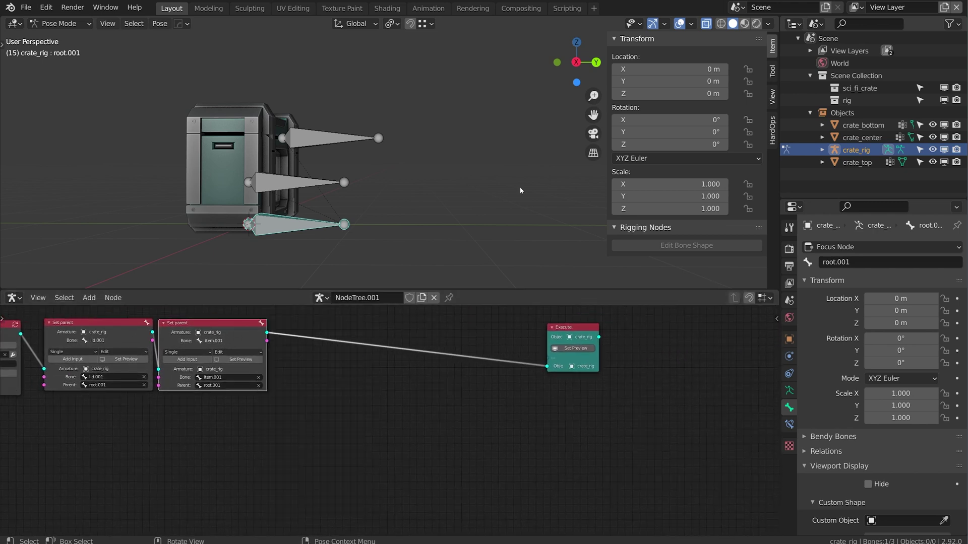
Return to Object Mode, add a mesh circle and move it about 5.33 m along X, clear of the crate.
key("ctrl+Tab")
scroll(214, 232, "down", 2)
middle_click_drag(218, 243, 233, 218)
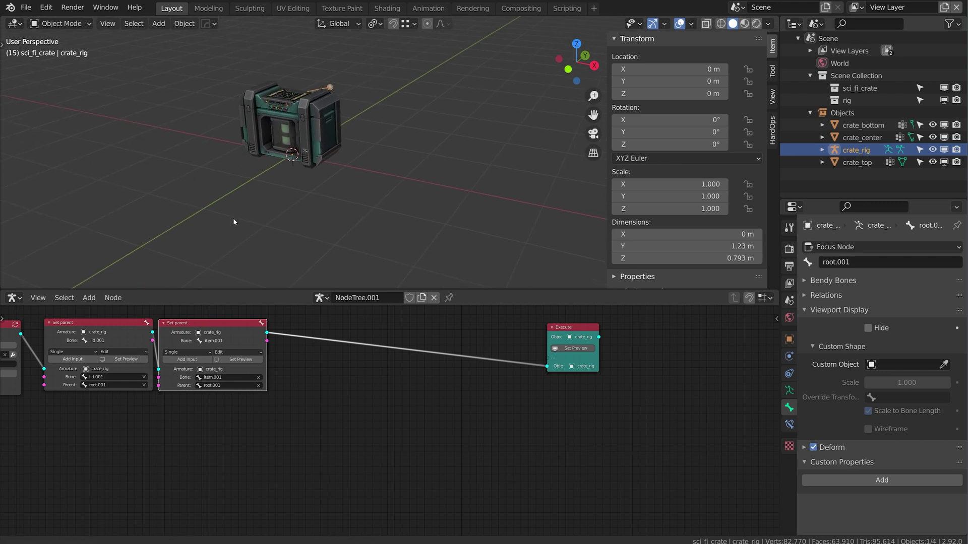
key("shift+a")
mouse_move(273, 191)
left_click(318, 215)
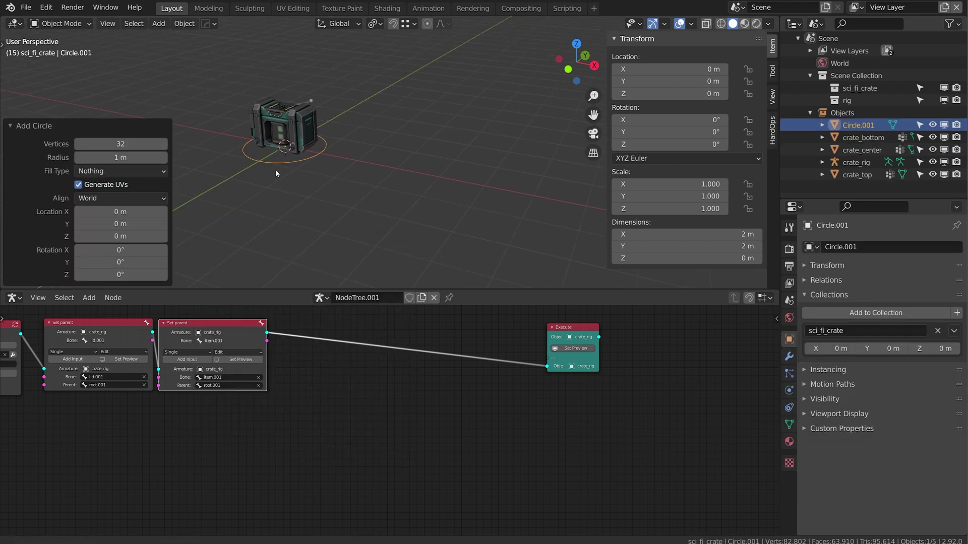
key("g")
key("x")
left_click(547, 225)
middle_click_drag(547, 225, 392, 209)
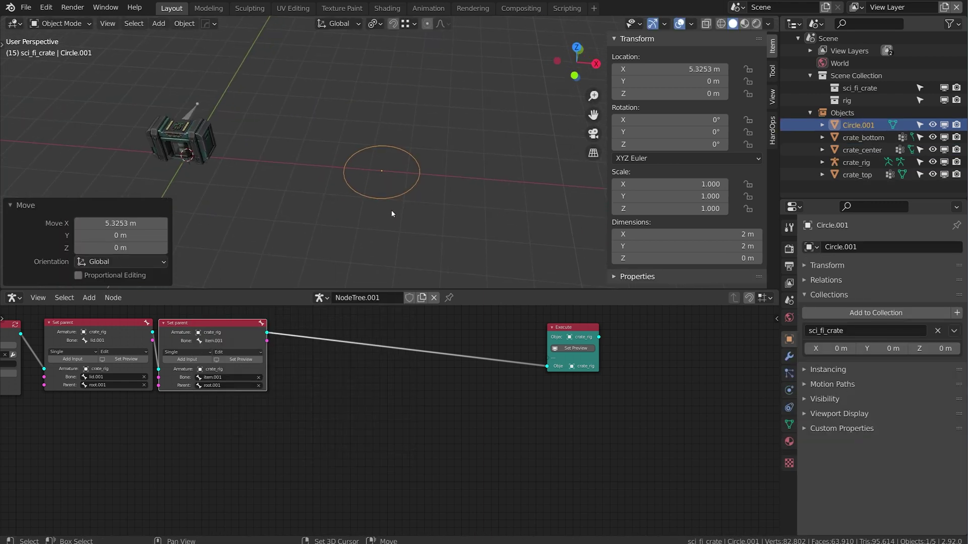
Duplicate the circle and place the copy farther along the X axis, at about X 7.77 m.
key("shift+d")
key("x")
left_click(493, 213)
Dissolve all but four symmetrically placed vertices of the duplicated circle to turn it into a rectangle.
key("Tab")
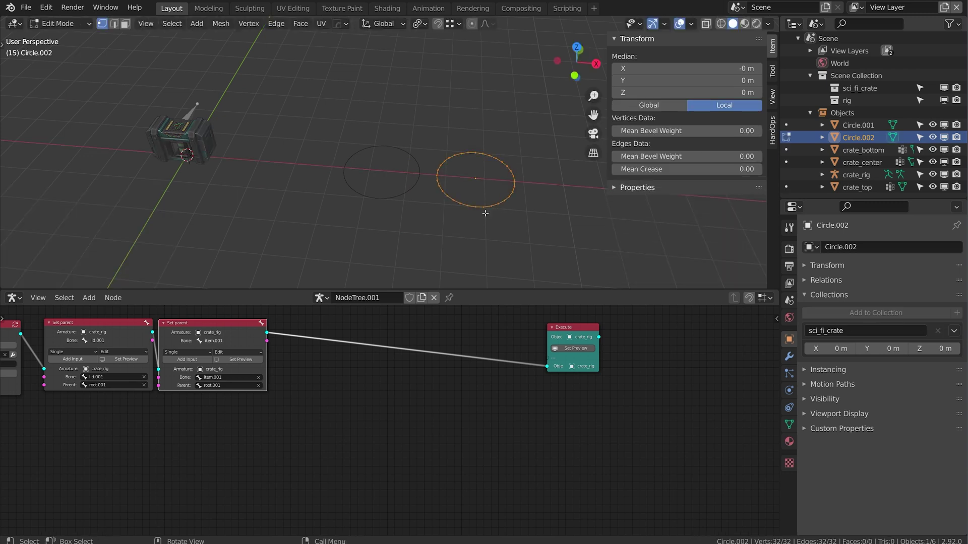
key("KP_7")
middle_click_drag(419, 203, 372, 166, "shift")
scroll(371, 166, "up", 5)
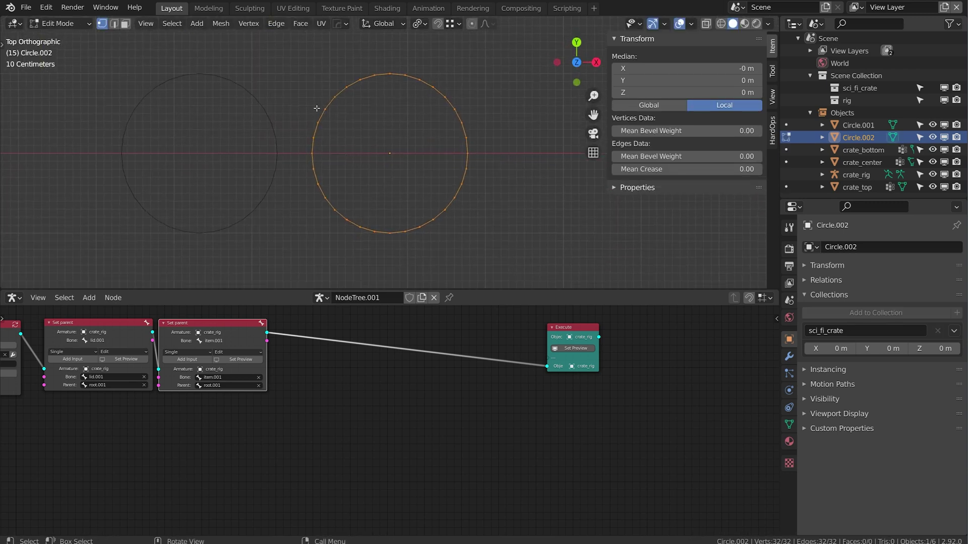
left_click_drag(321, 102, 457, 202)
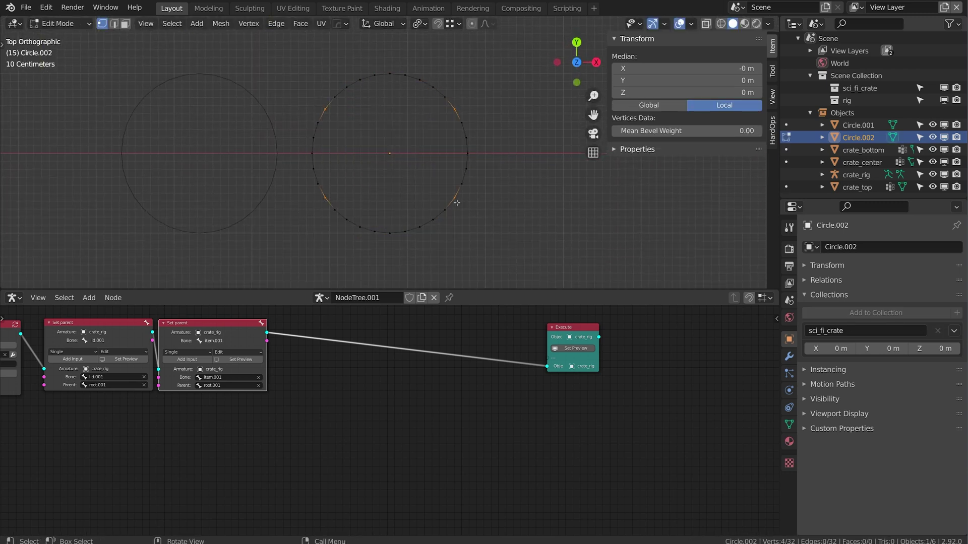
key("ctrl+i")
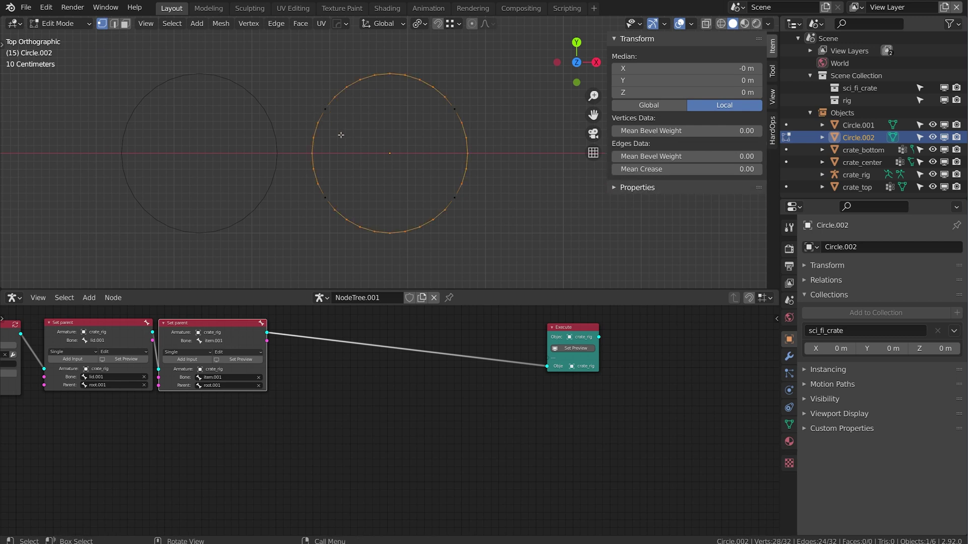
key("x")
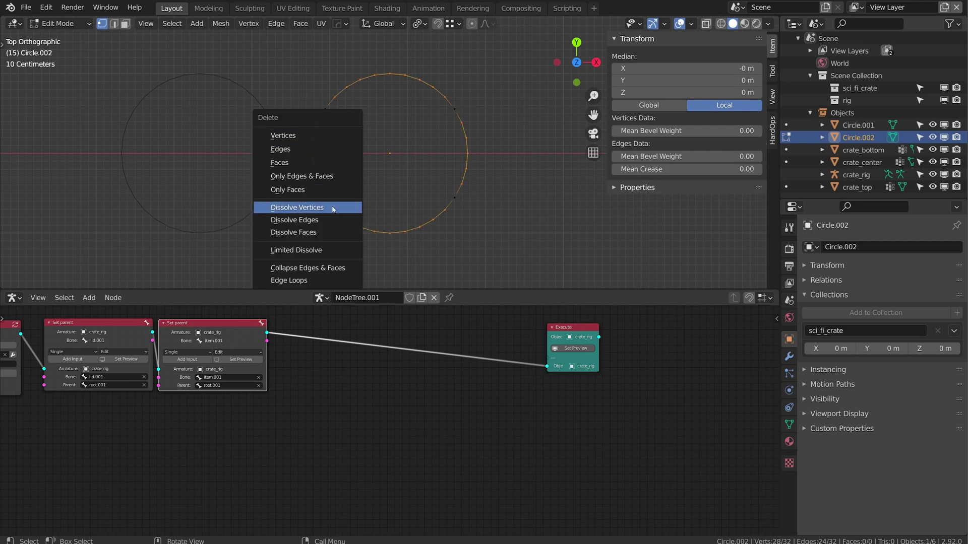
left_click(331, 211)
middle_click_drag(351, 200, 326, 151)
key("Tab")
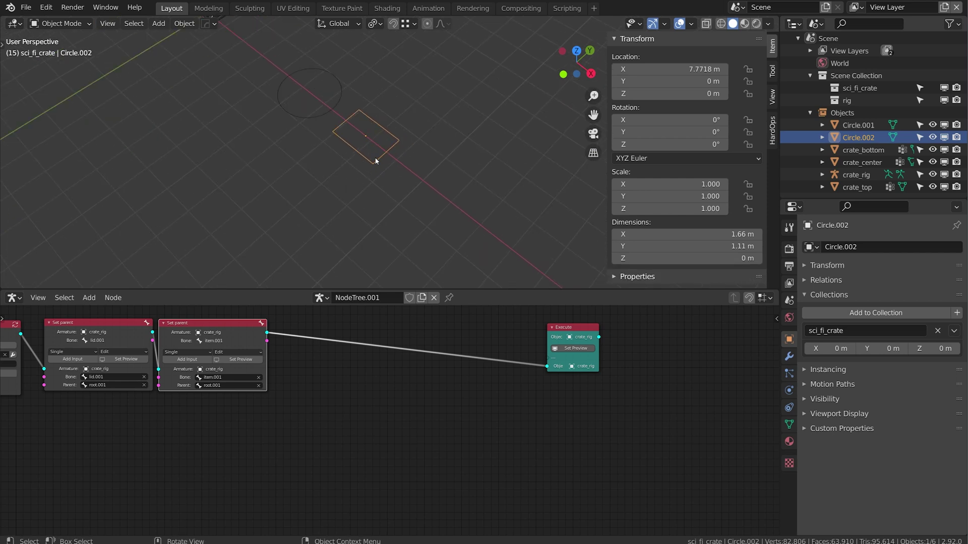
Duplicate the rectangle about 2.08 m along X and scale the copy's mesh along Y to about 0.42 m.
key("shift+d")
key("x")
left_click(439, 201)
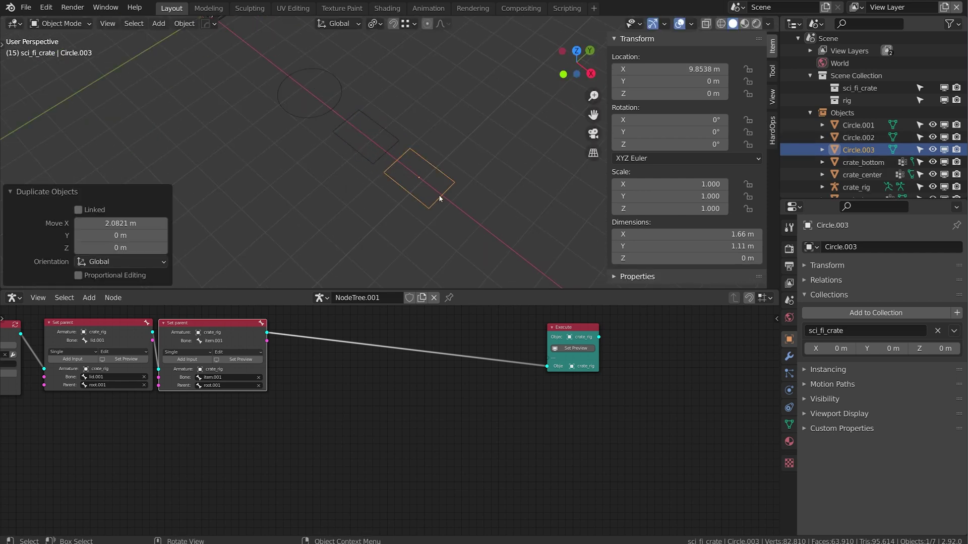
key("Tab")
key("s")
key("x")
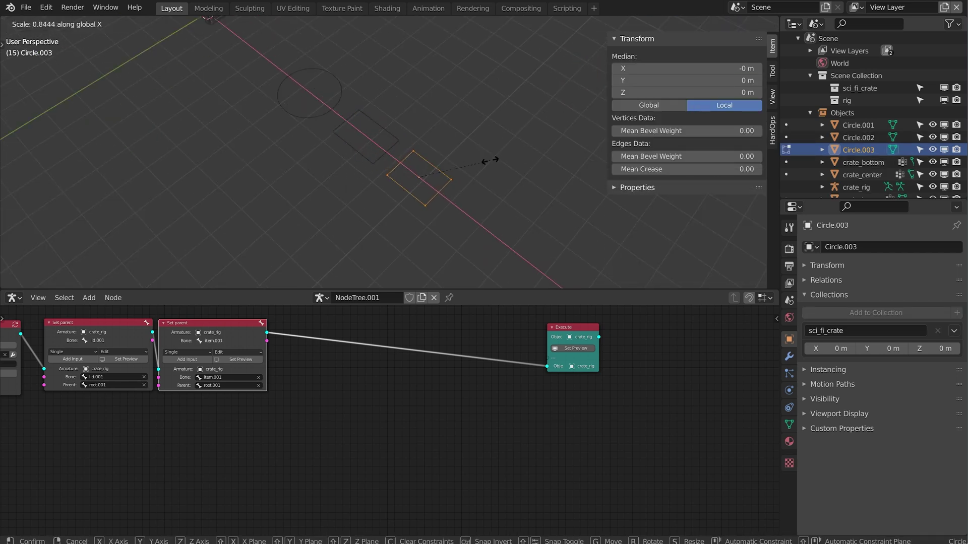
key("y")
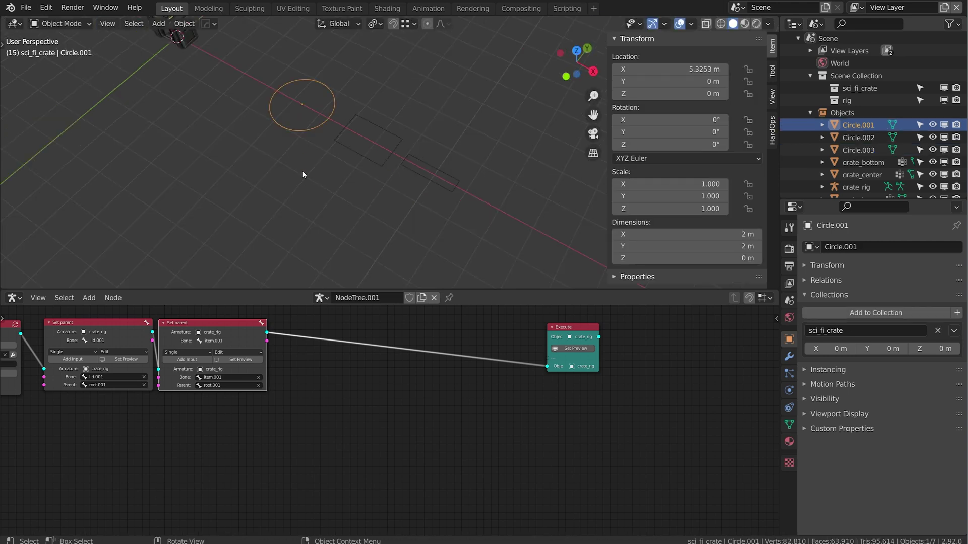
Rename the circle shape_item and the wider rectangle shape_root.
left_click(863, 245)
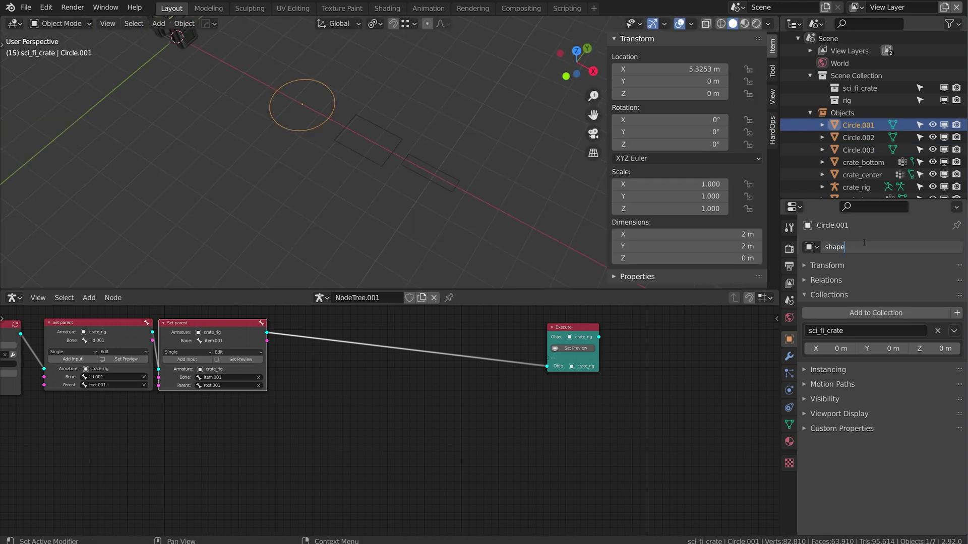
type("shape_item")
key("Return")
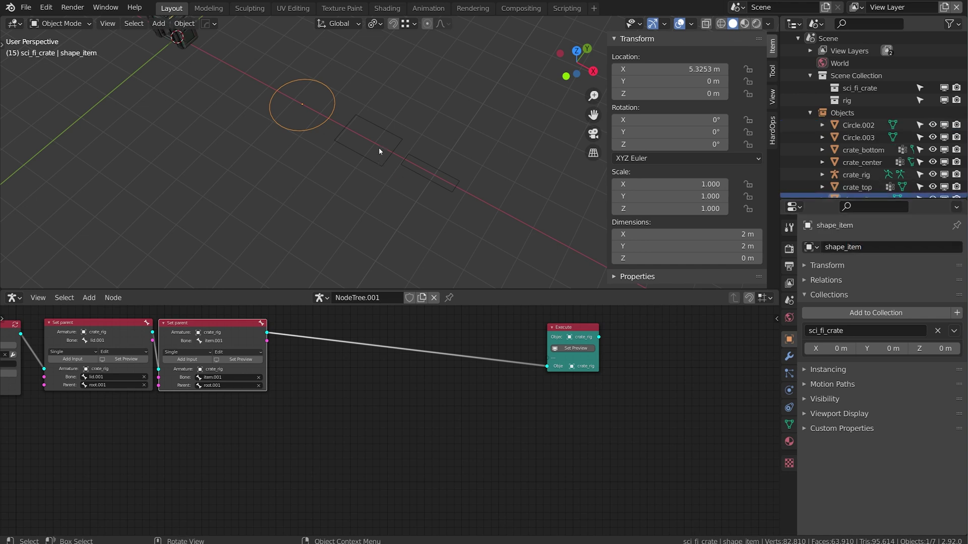
left_click(379, 147)
left_click(867, 246)
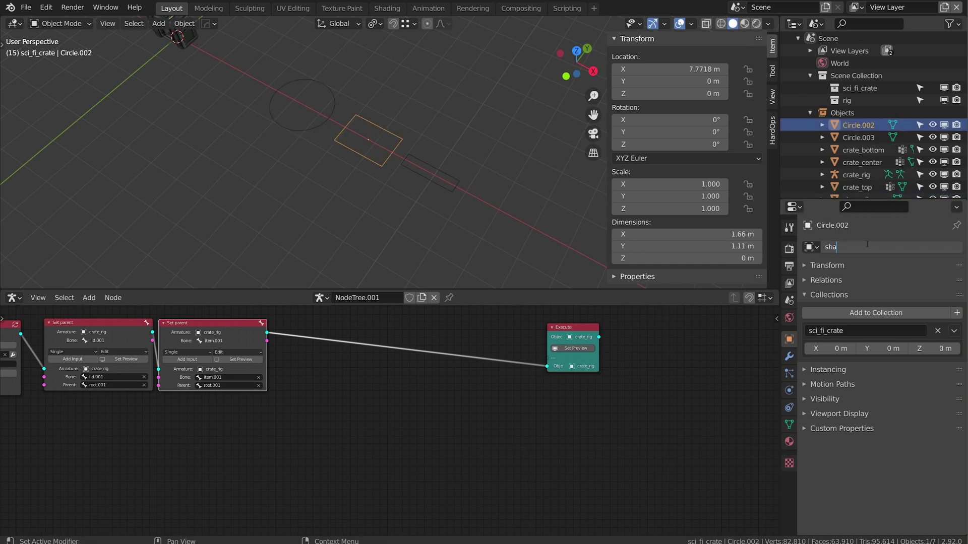
type("shape_root")
key("Return")
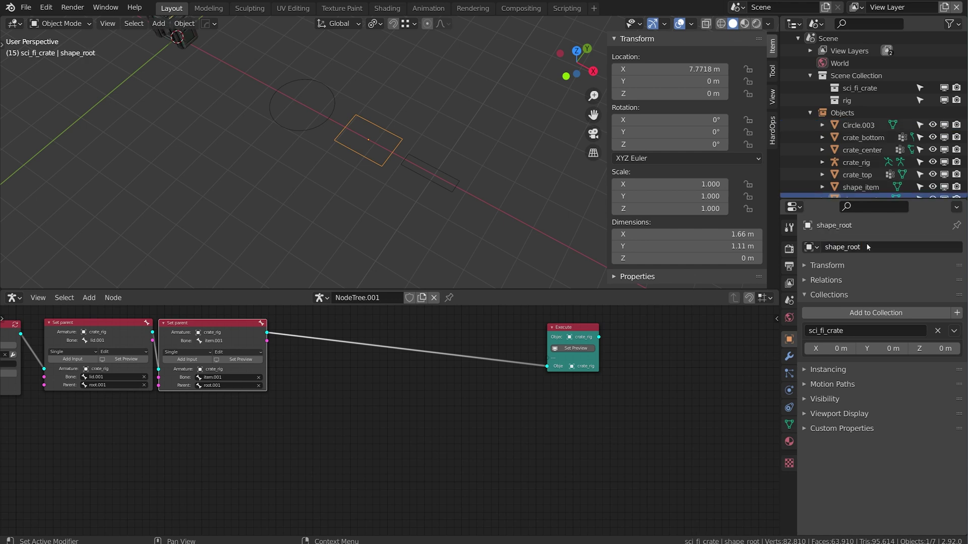
Rename the narrow rectangle shape_lid.
left_click(445, 180)
left_click(896, 250)
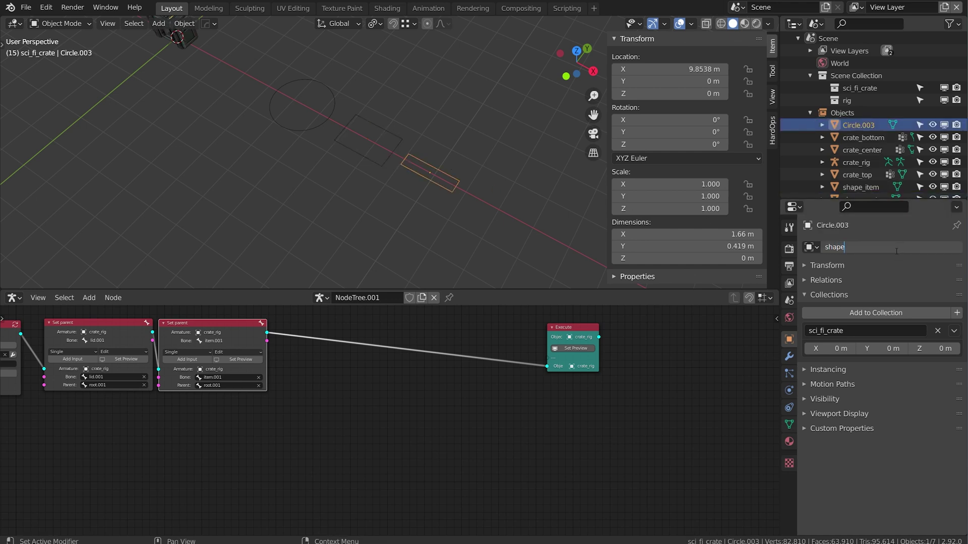
type("shape_lid")
key("Return")
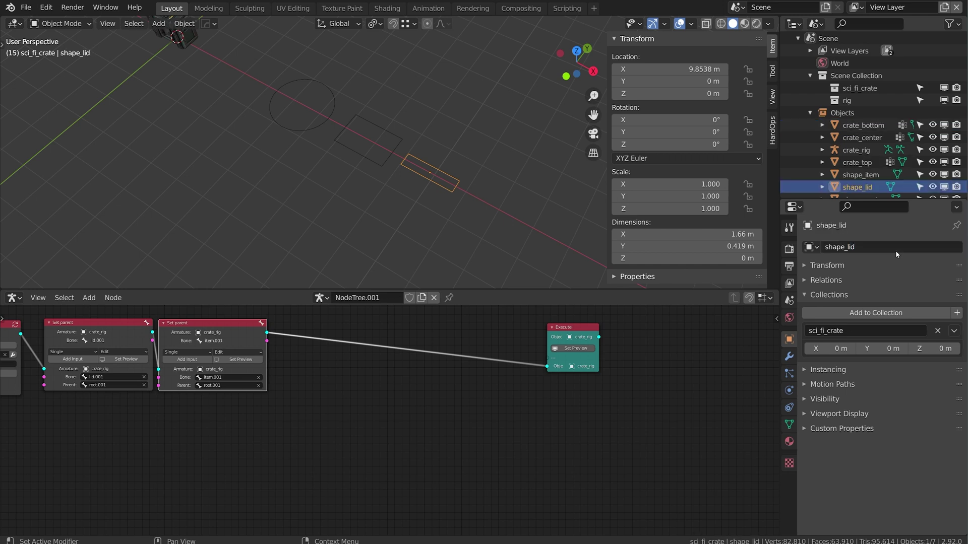
Add a Set Bone Property node into the link between the second Set parent node and the Execute node.
middle_click_drag(327, 171, 383, 187, "shift")
scroll(328, 194, "up", 6)
middle_click_drag(383, 186, 312, 212)
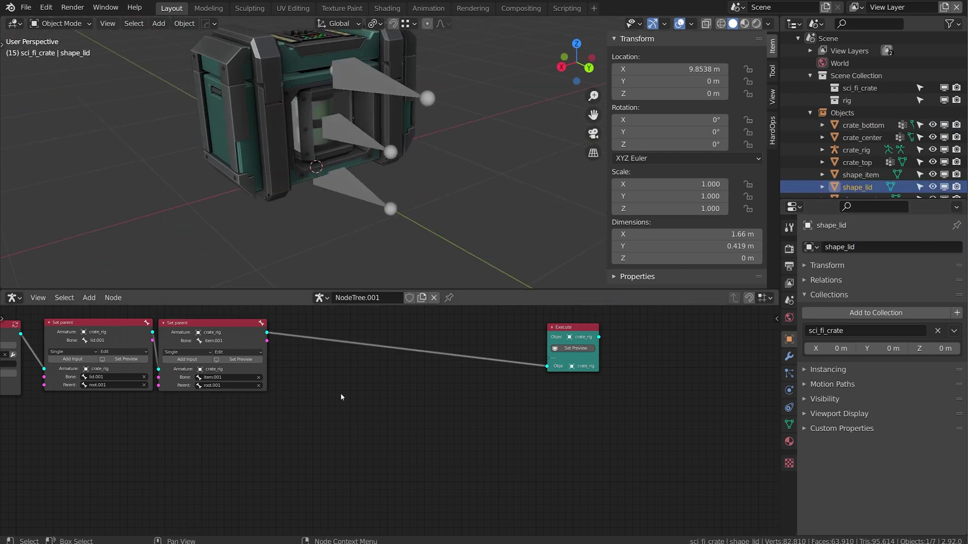
key("shift+a")
mouse_move(337, 388)
mouse_move(309, 396)
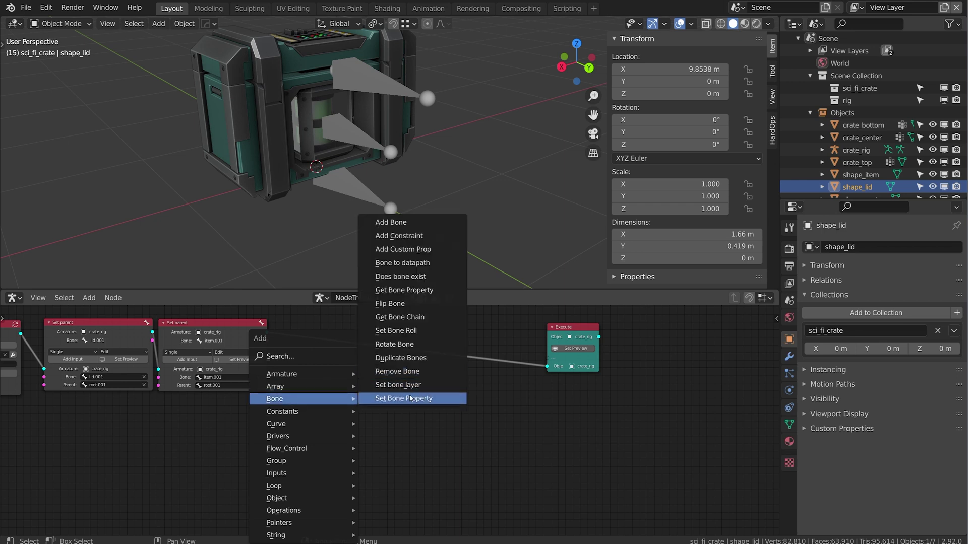
left_click(390, 400)
left_click(347, 359)
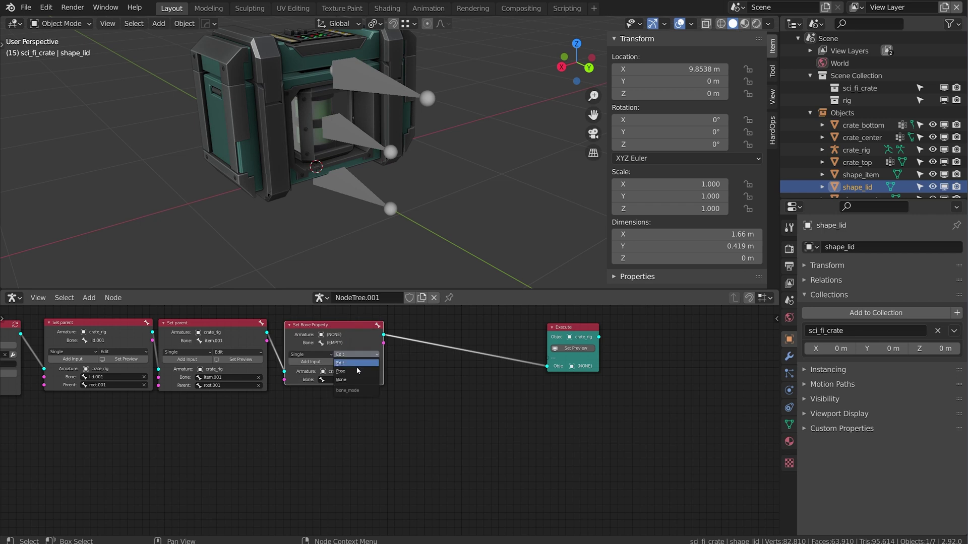
Set the Set Bone Property node's mode to Pose and add a Custom Object input to it.
left_click(356, 354)
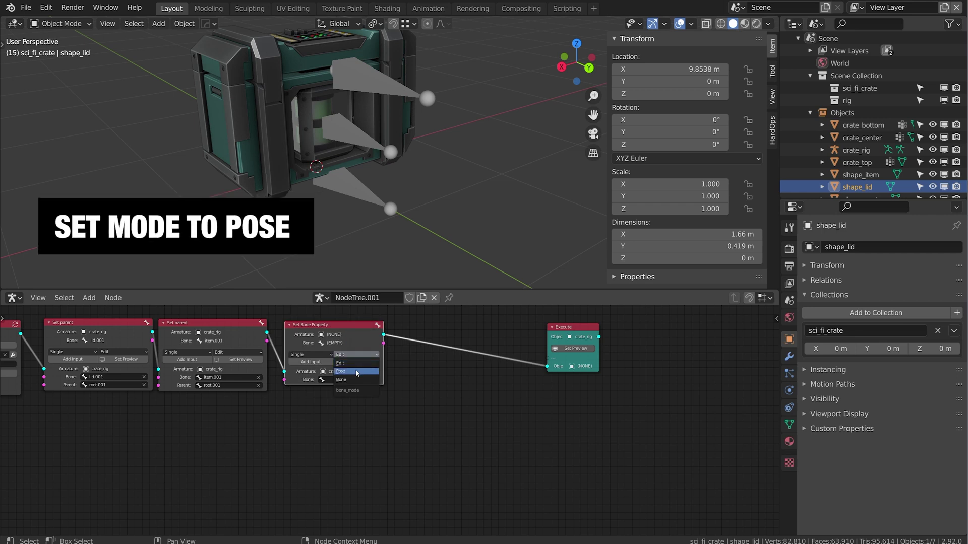
left_click(357, 371)
left_click(312, 362)
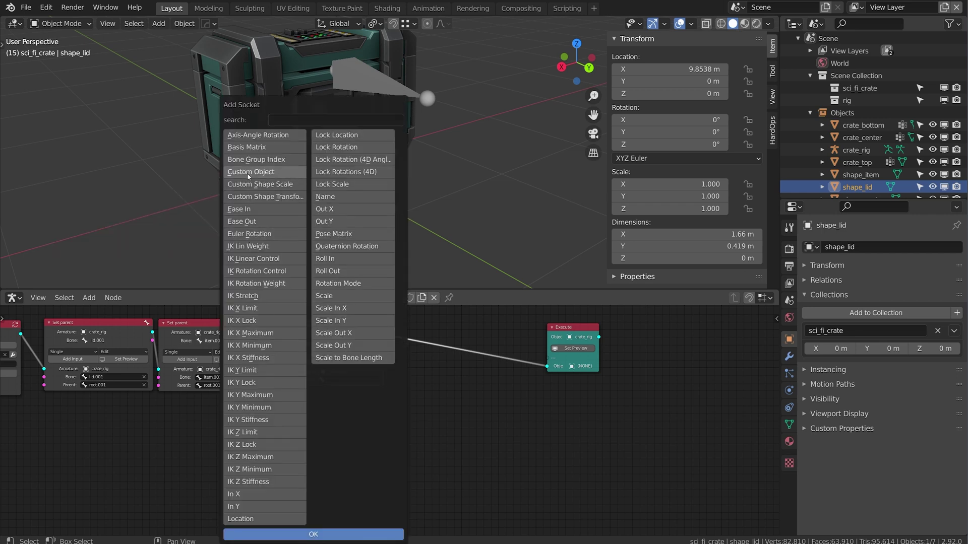
left_click(314, 532)
Assign shape_root as the node's Custom Object and set its Bone to root.001.
scroll(326, 423, "up", 2)
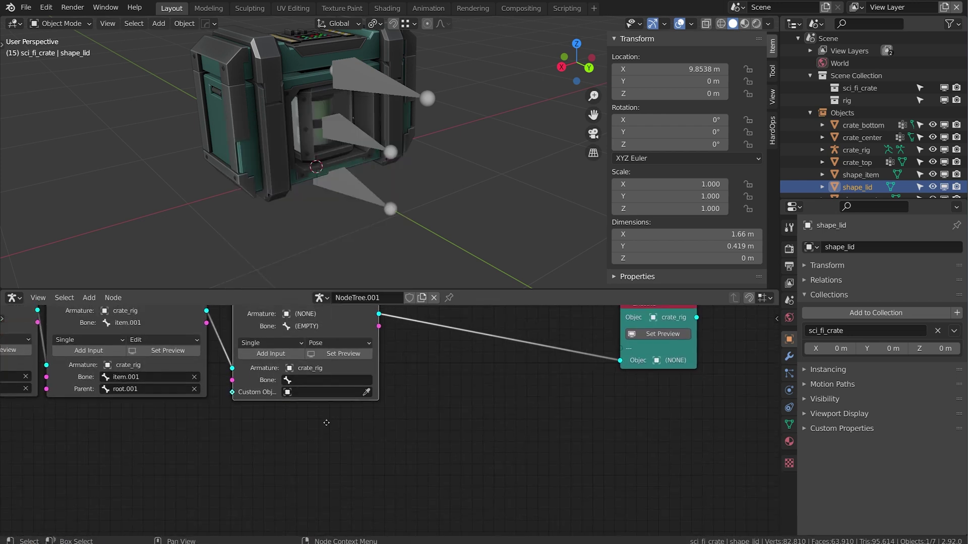
left_click(322, 392)
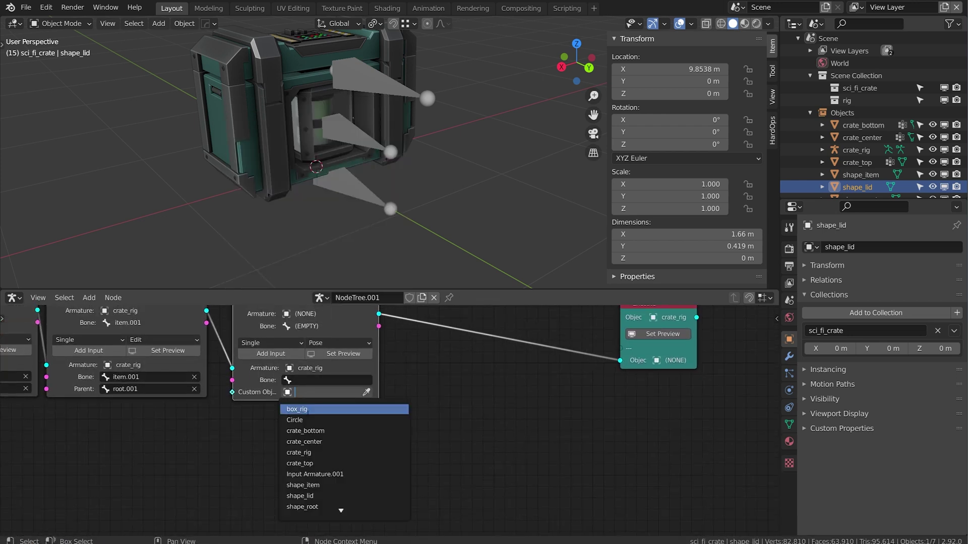
type("sha")
left_click(310, 431)
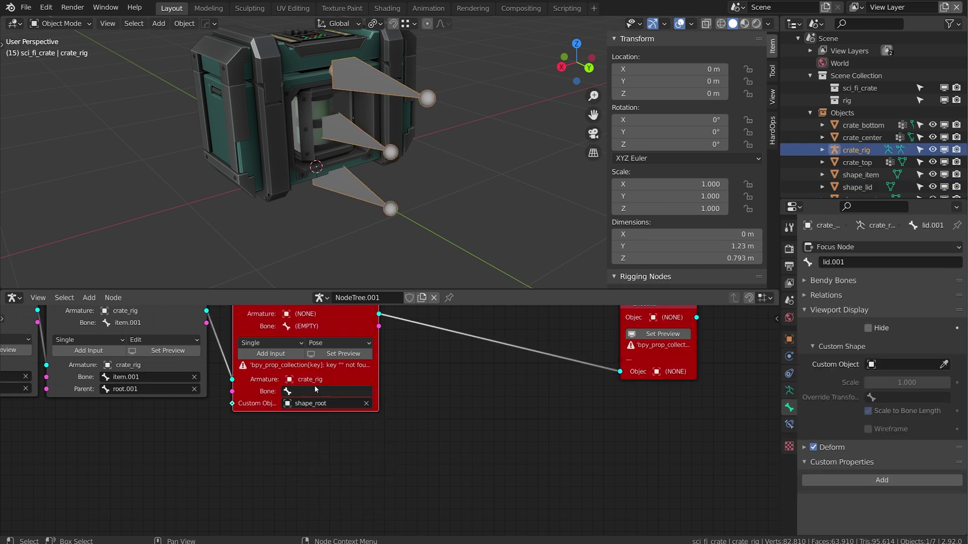
left_click(316, 389)
left_click(315, 428)
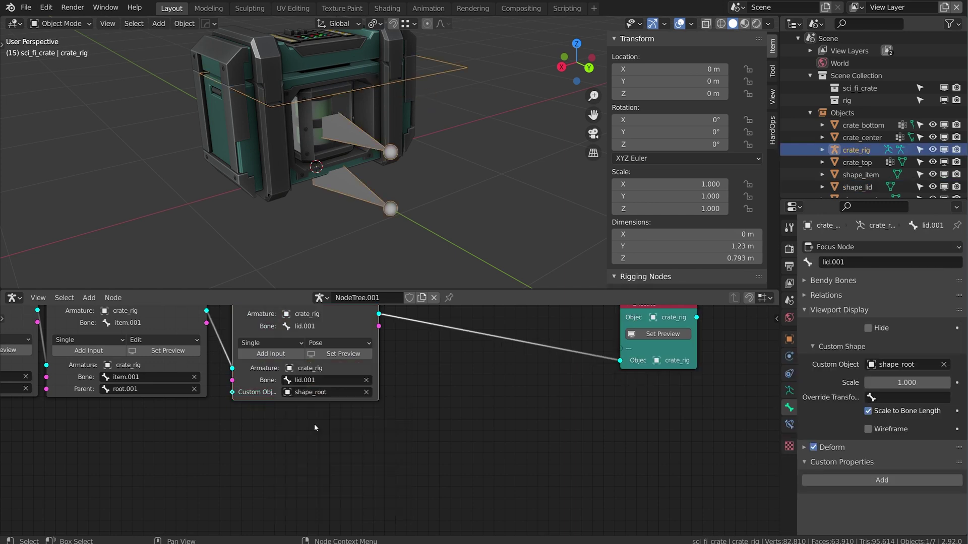
left_click(316, 385)
left_click(317, 418)
scroll(353, 418, "down", 2)
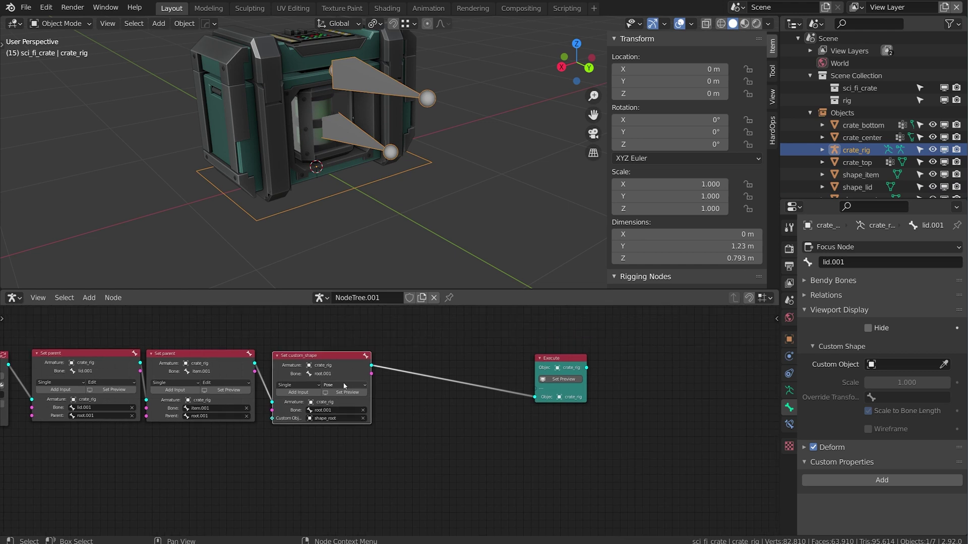
Make room before the Execute node and insert two duplicates of the root.001 Set custom_shape node into the chain.
middle_click_drag(536, 348, 426, 350)
left_click_drag(441, 355, 540, 355)
left_click(453, 363)
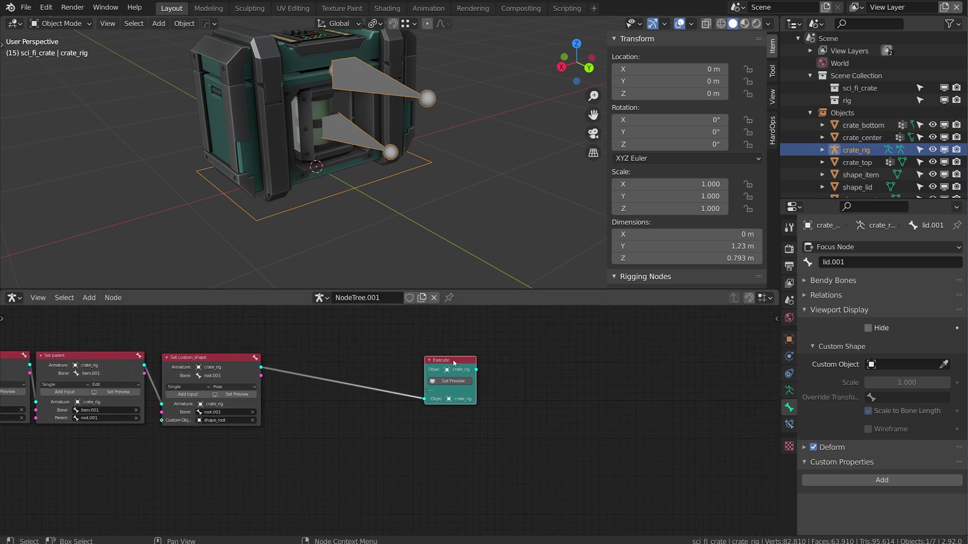
left_click_drag(460, 359, 605, 360)
left_click(215, 358)
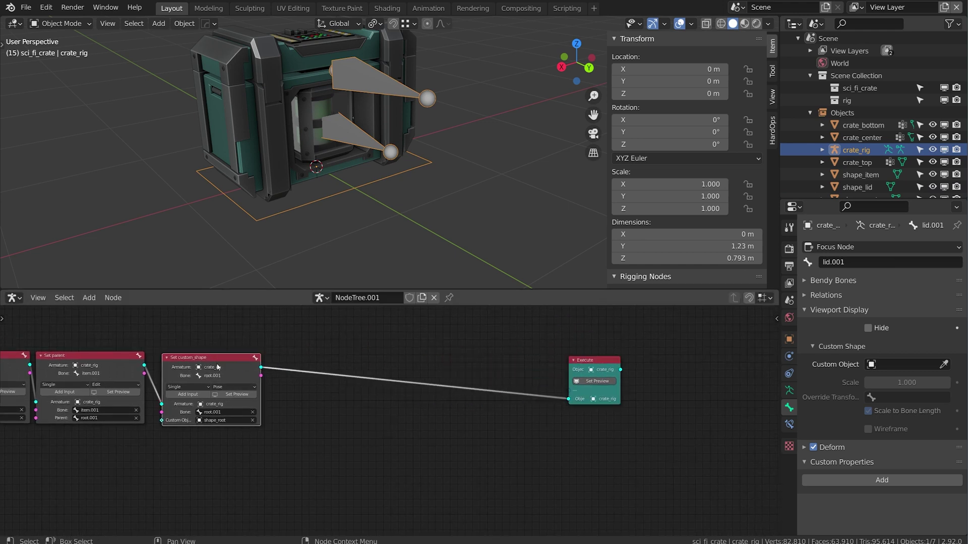
key("shift+d")
left_click(396, 372)
key("shift+d")
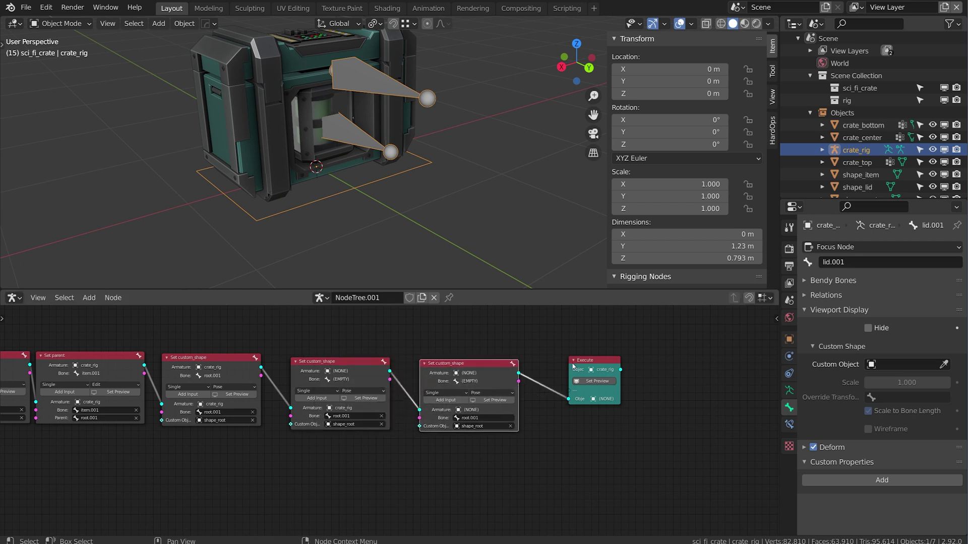
left_click(665, 359)
left_click_drag(446, 372, 437, 369)
Set the first duplicated node's Bone to lid.001 and its Custom Object to shape_lid.
left_click(353, 416)
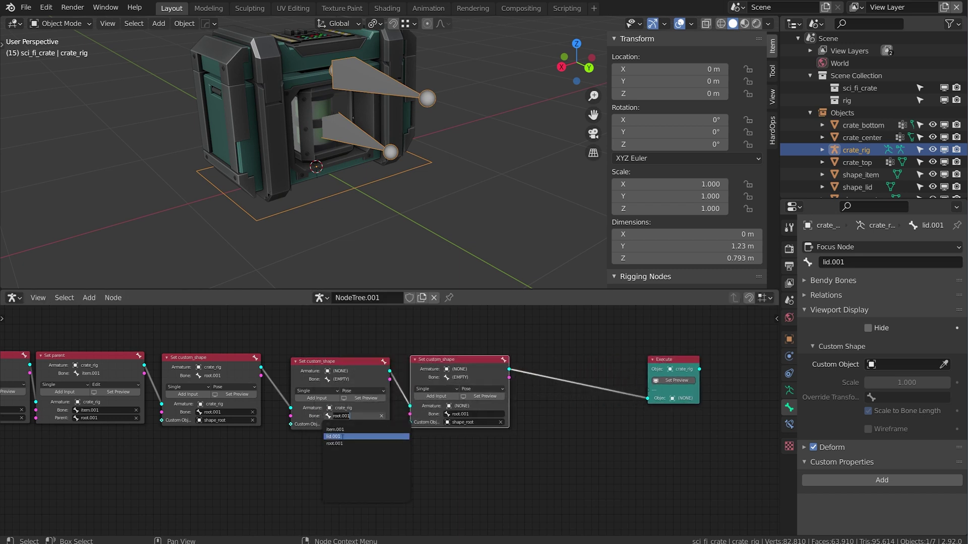
left_click(353, 437)
left_click(353, 424)
type("sha")
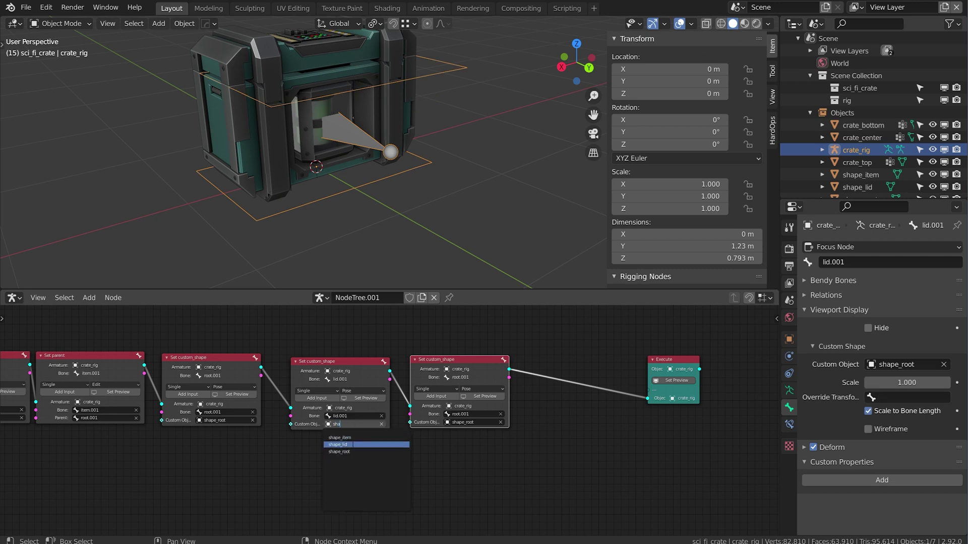
left_click(339, 445)
Set the second duplicated node's Bone to item.001 and its Custom Object to shape_item.
middle_click_drag(453, 443, 324, 441)
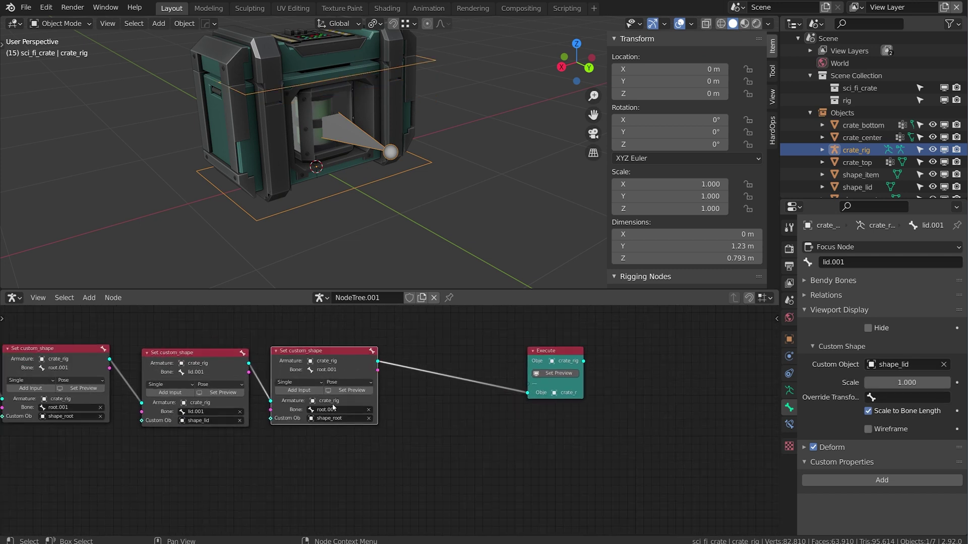
left_click(332, 410)
left_click(328, 430)
left_click(333, 418)
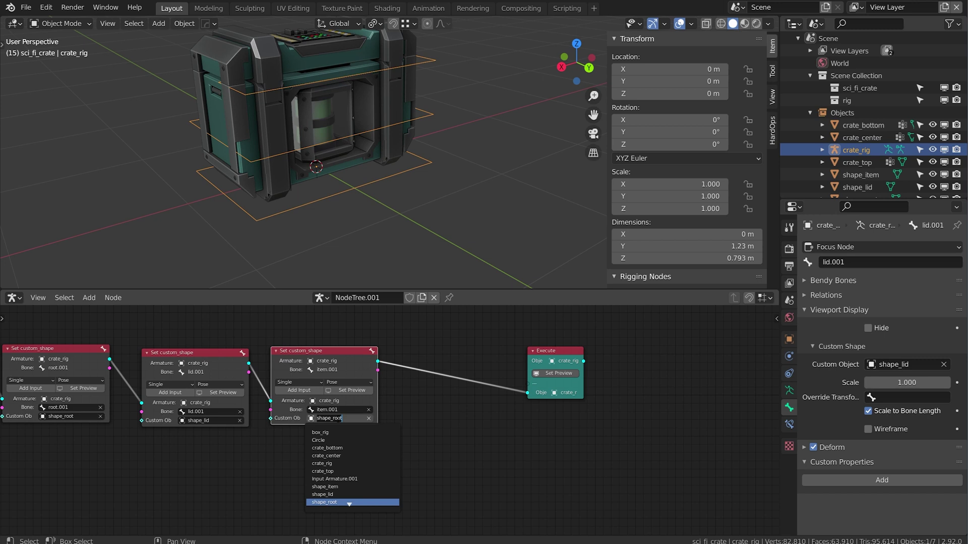
type("sh")
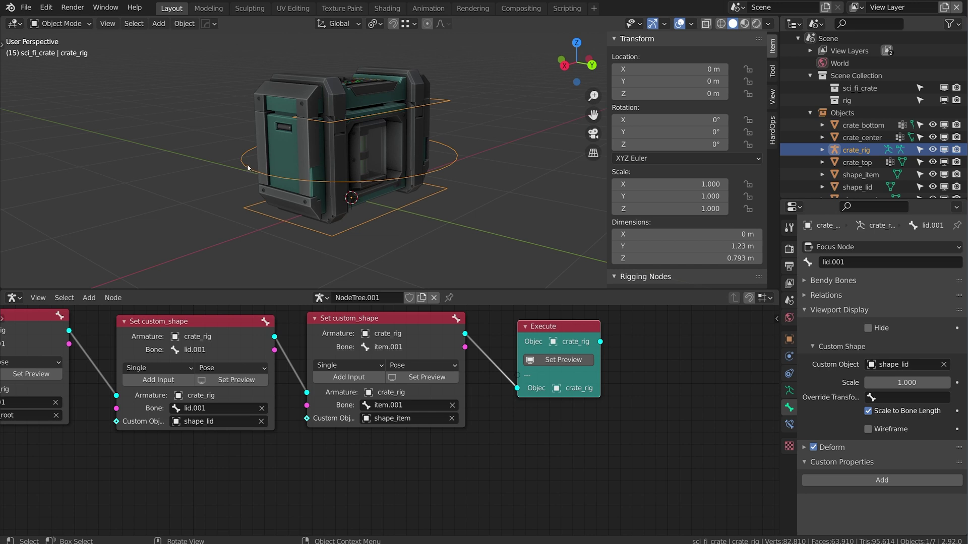
middle_click_drag(354, 190, 272, 194)
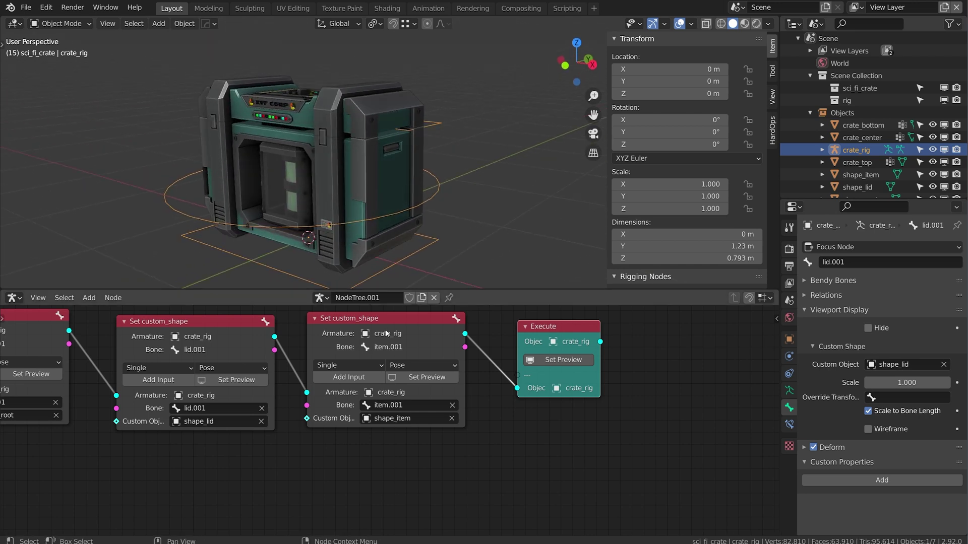
Add a Custom Shape Scale input to the item.001 node and set it to 1.
left_click(348, 377)
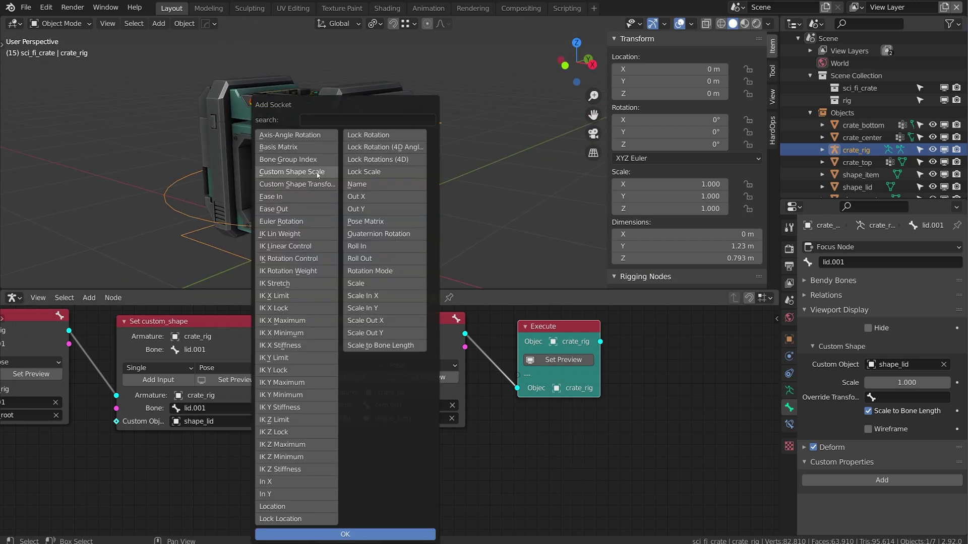
left_click(345, 534)
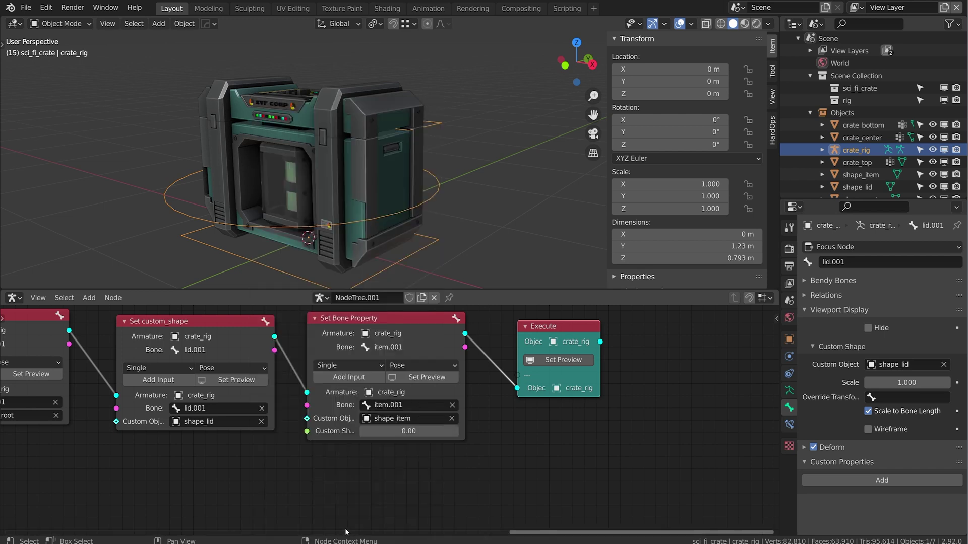
left_click(420, 432)
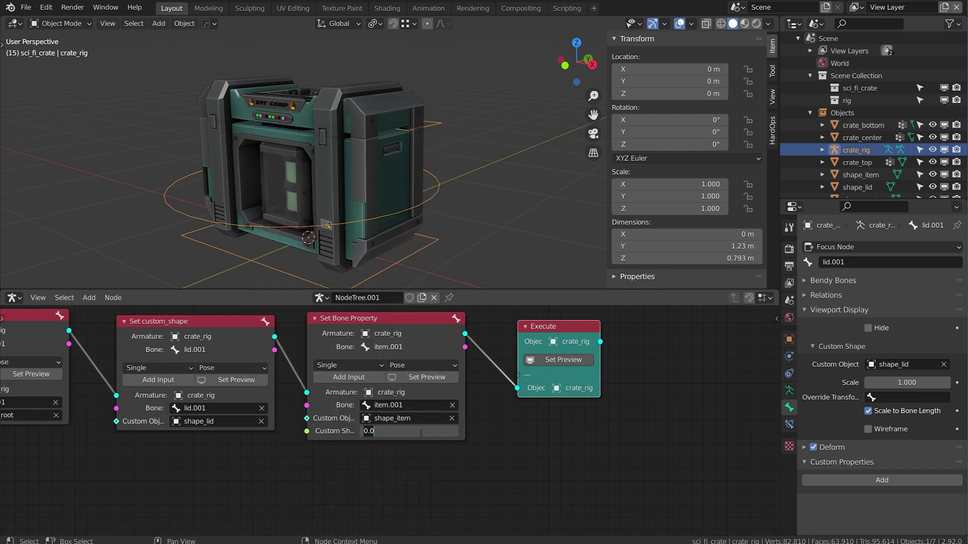
type("1")
key("Return")
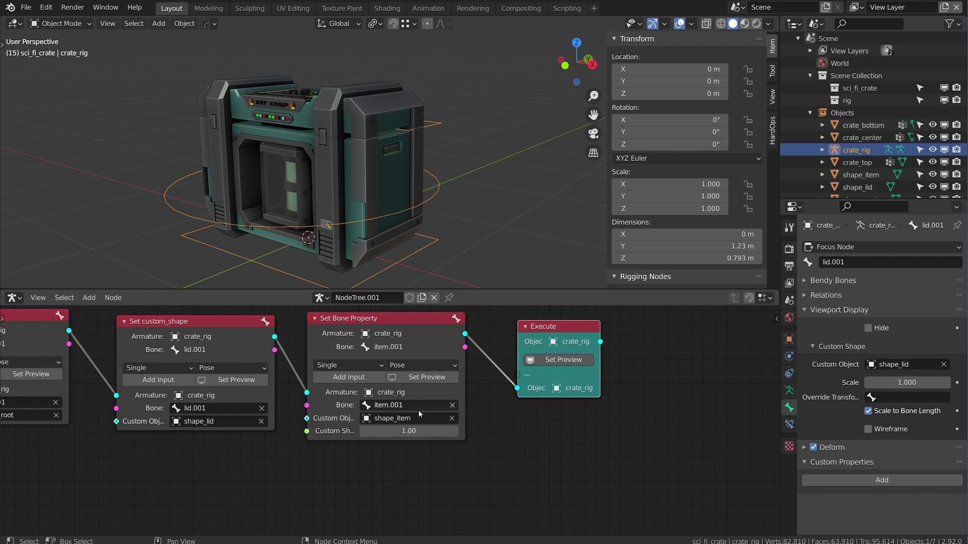
Try Custom Shape Scale values of 0.5 and 0.25 on the item.001 node.
left_click(408, 431)
type("0.5")
key("Return")
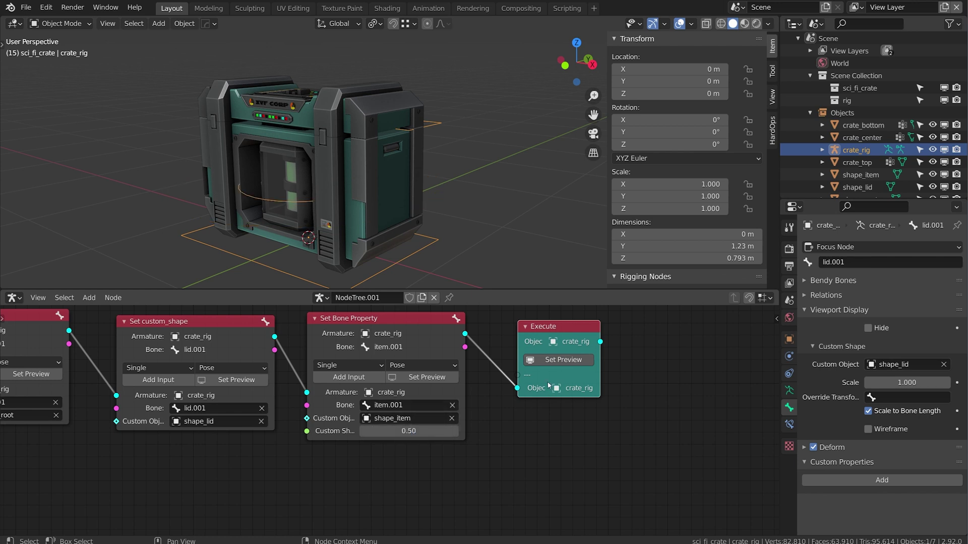
left_click(411, 430)
type("0.25")
key("Return")
Set the item.001 node's Custom Shape Scale to 0.4 and move the Execute node closer to it.
left_click(408, 431)
type("0.4")
key("Return")
scroll(360, 158, "down", 4)
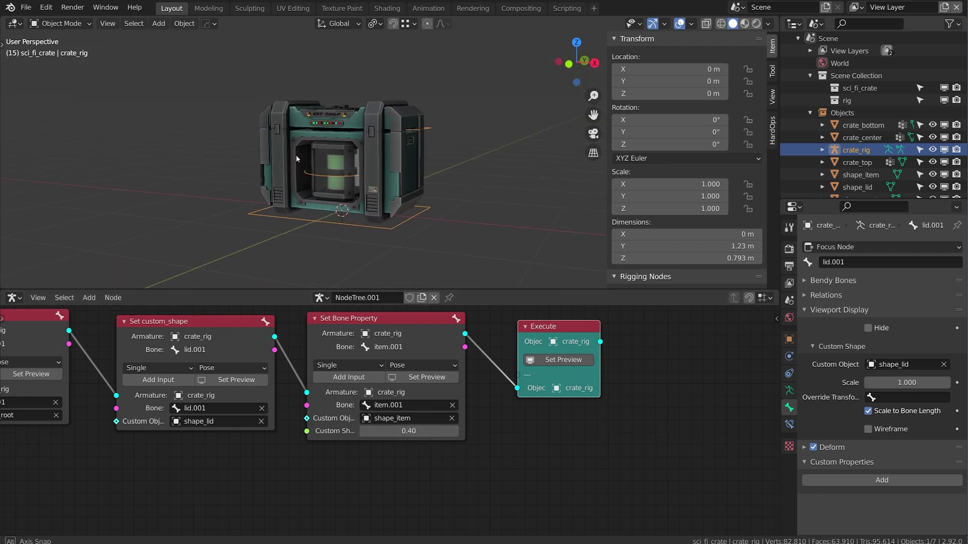
key("g")
left_click(533, 351)
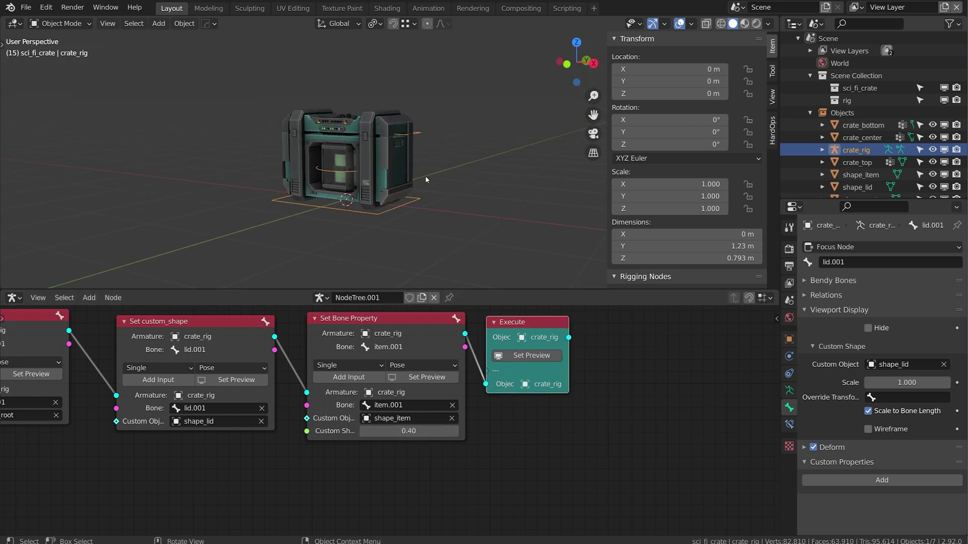
Parent the crate_bottom mesh to the root.001 bone of crate_rig and return to Object Mode.
middle_click_drag(425, 180, 380, 199)
scroll(331, 220, "up", 5)
scroll(261, 221, "down", 2)
left_click(380, 179)
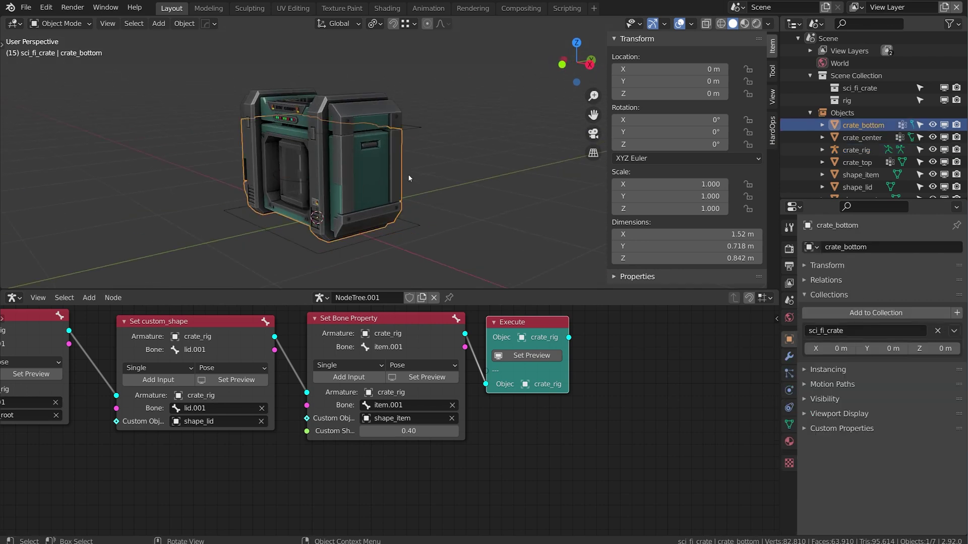
left_click(401, 231, "shift")
key("ctrl+Tab")
left_click(401, 231, "shift")
key("ctrl+p")
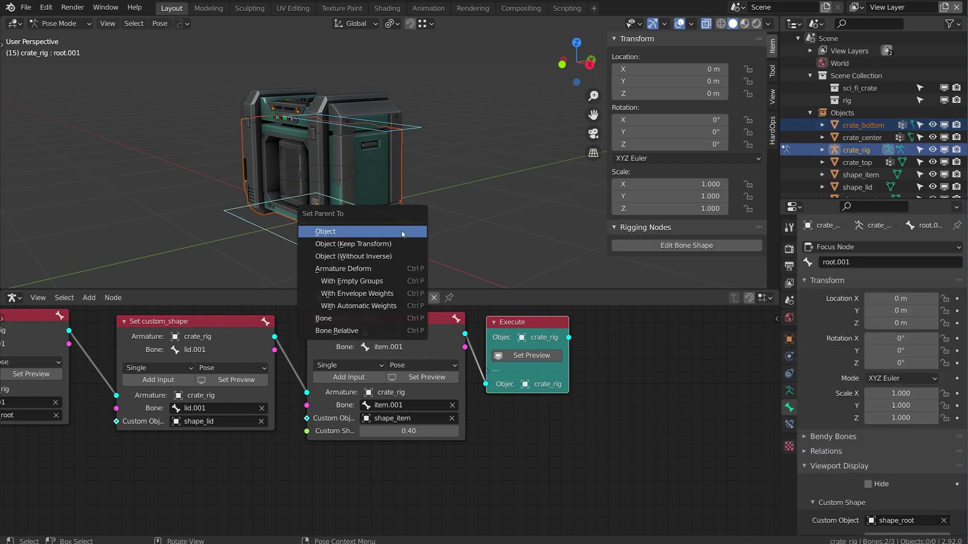
left_click(402, 230)
key("ctrl+Tab")
Parent the crate_top mesh to the lid.001 bone of crate_rig and return to Object Mode.
left_click(357, 112)
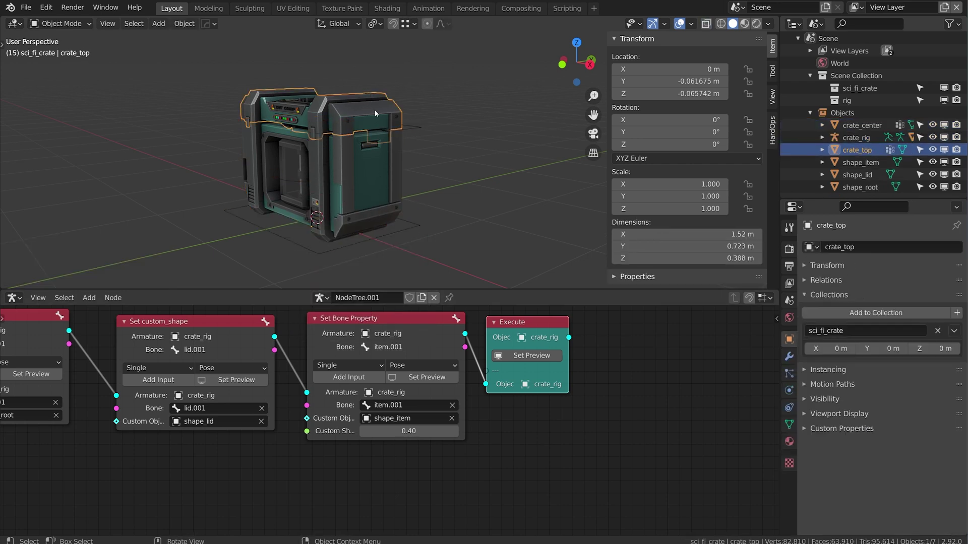
left_click(415, 130, "shift")
key("ctrl+Tab")
left_click(408, 127)
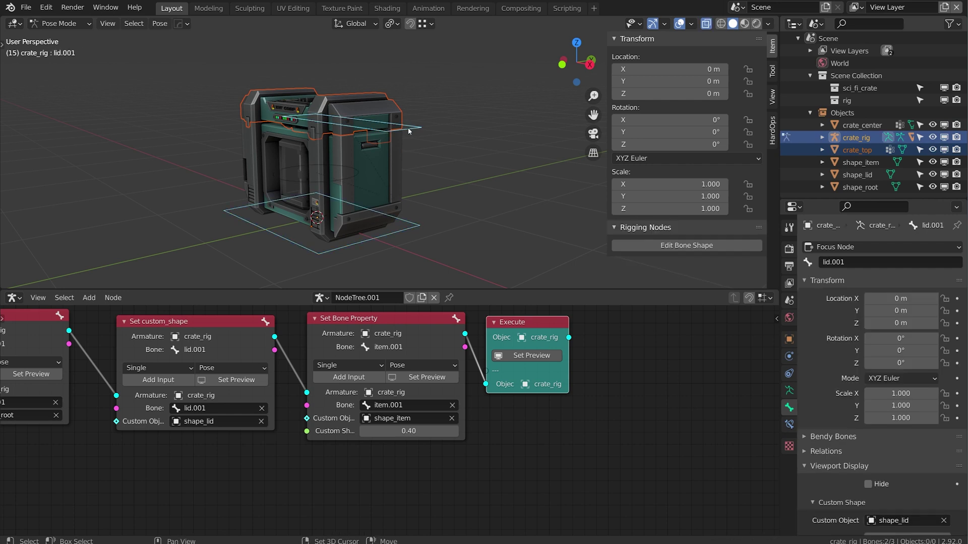
key("ctrl+p")
left_click(367, 126)
key("ctrl+Tab")
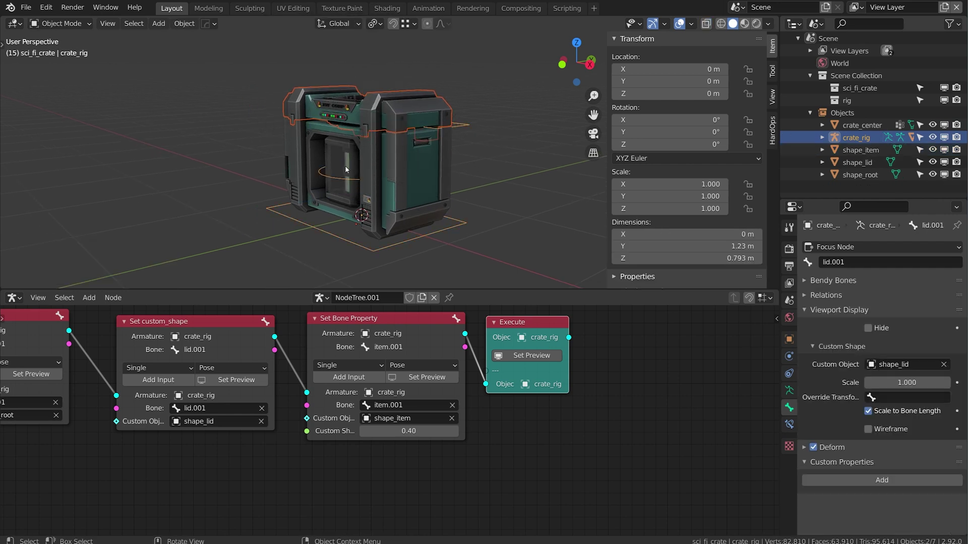
Parent the crate_center mesh to the item.001 bone of crate_rig.
left_click(345, 167)
left_click(345, 166)
middle_click_drag(345, 167, 435, 184)
scroll(410, 179, "up", 2)
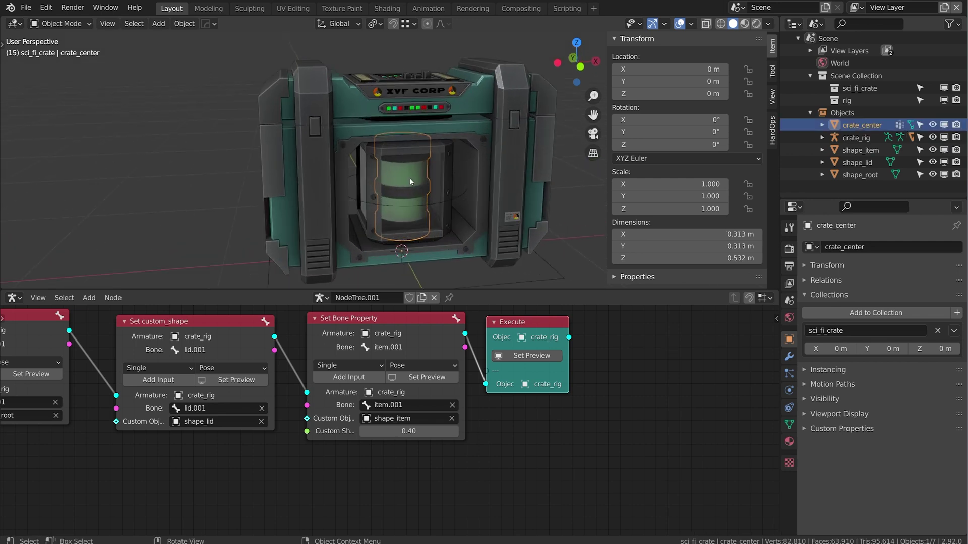
scroll(410, 178, "up", 1)
middle_click_drag(361, 188, 341, 183)
left_click(335, 182, "shift")
key("ctrl+Tab")
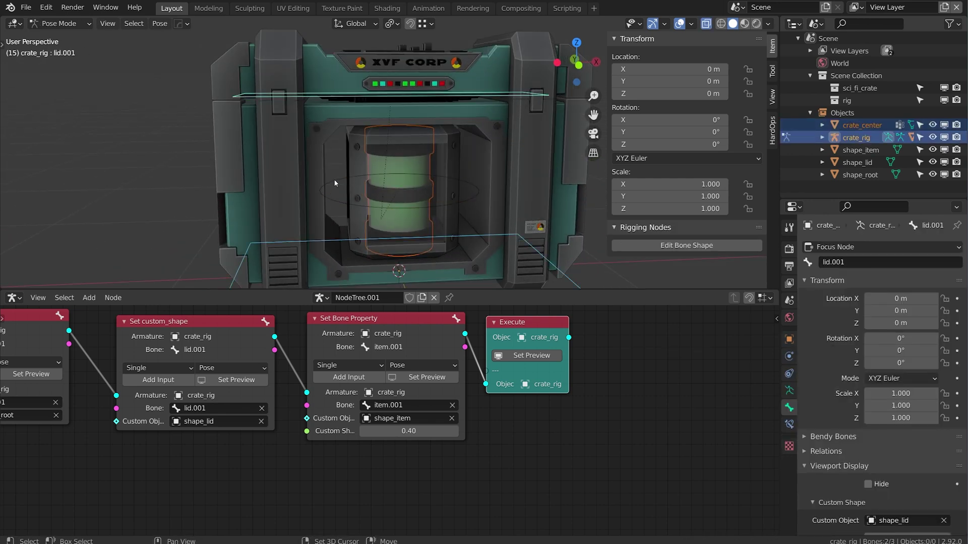
left_click(333, 179, "shift")
key("ctrl+p")
left_click(349, 165)
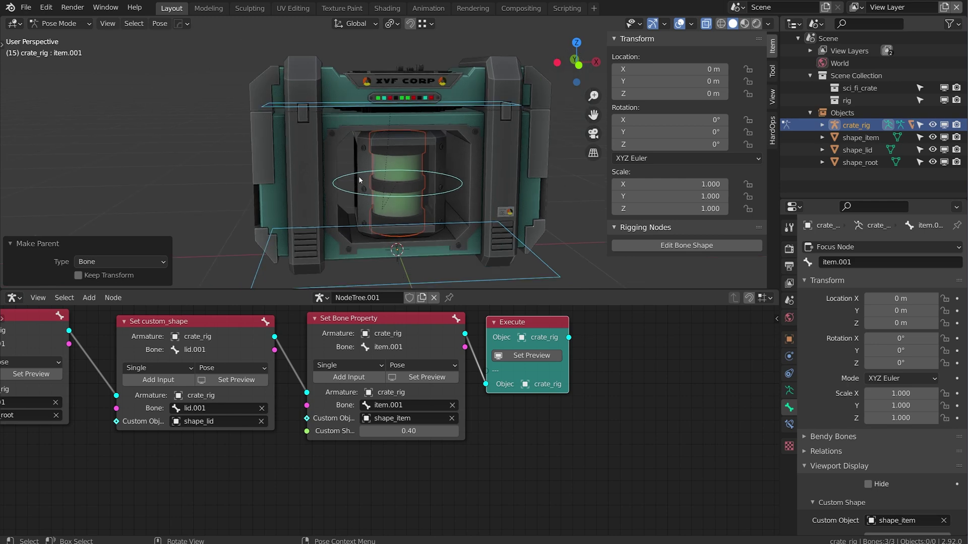
Test the rig in Pose Mode by moving the root.001, item.001 and lid.001 bones, cancelling each move.
middle_click_drag(359, 180, 321, 201)
scroll(320, 201, "down", 3)
key("ctrl+Tab")
key("ctrl+Tab")
left_click(380, 229)
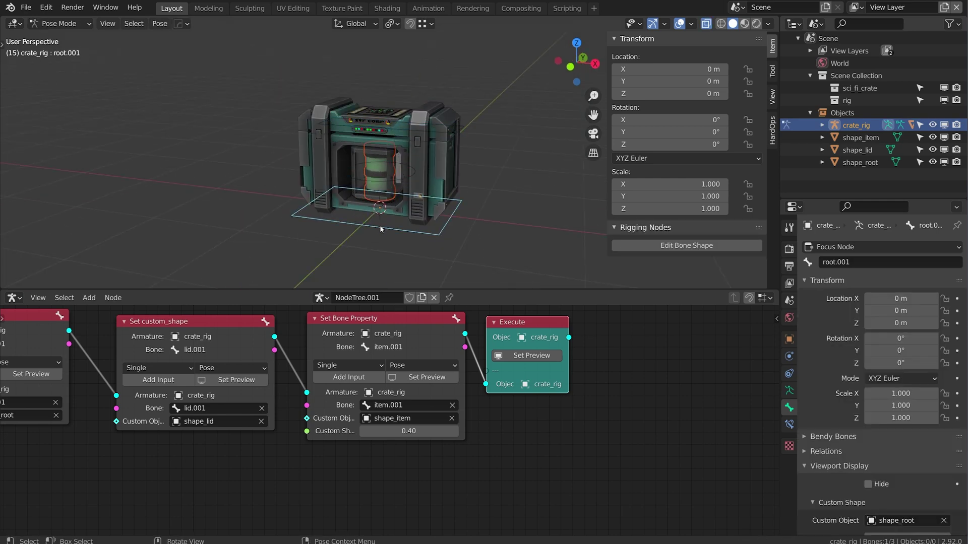
key("g")
right_click(381, 202)
left_click(365, 180)
key("g")
right_click(375, 168)
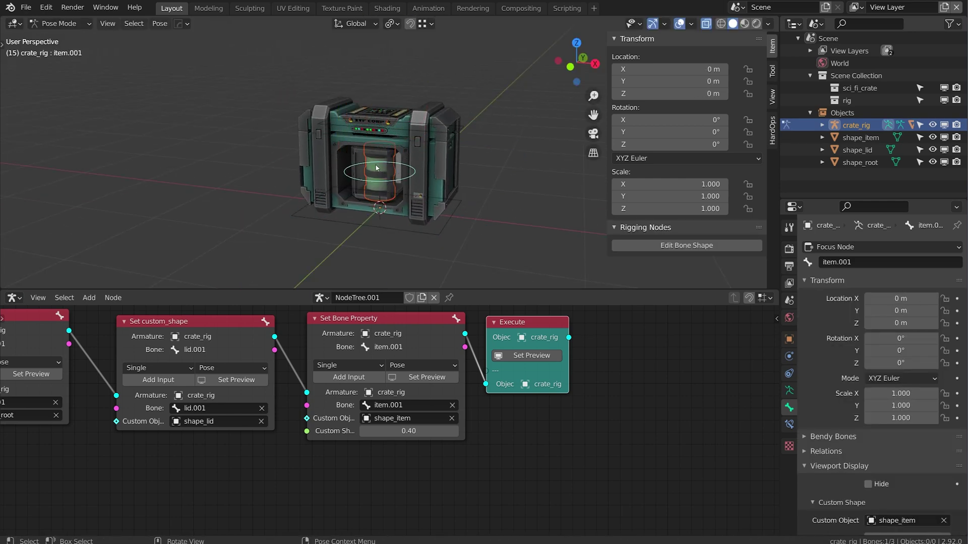
left_click(399, 130)
key("g")
right_click(403, 108)
Rotate the lid.001 bone about -47.5° around the global X axis to open the crate.
middle_click_drag(403, 126, 353, 132)
scroll(378, 141, "down", 4)
scroll(378, 141, "up", 3)
key("r")
key("x")
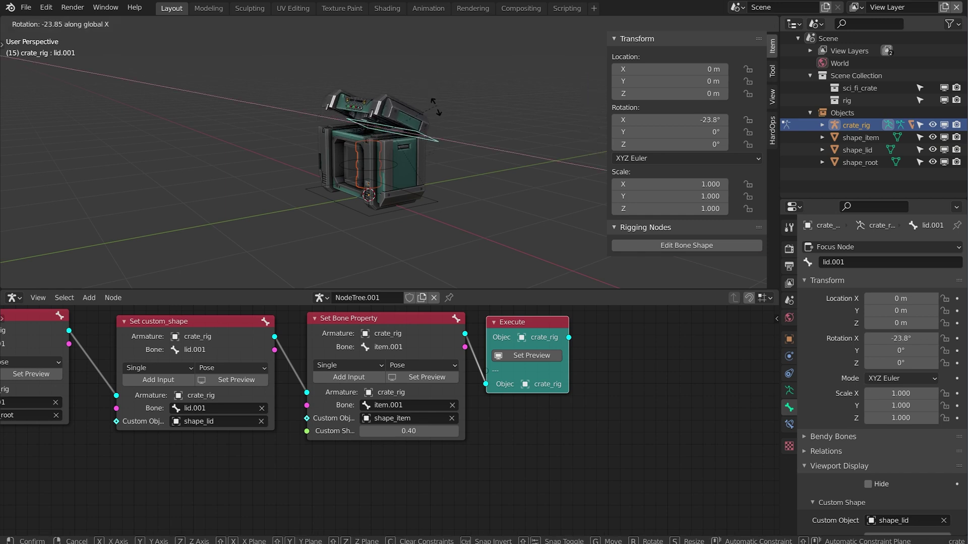
left_click(434, 138)
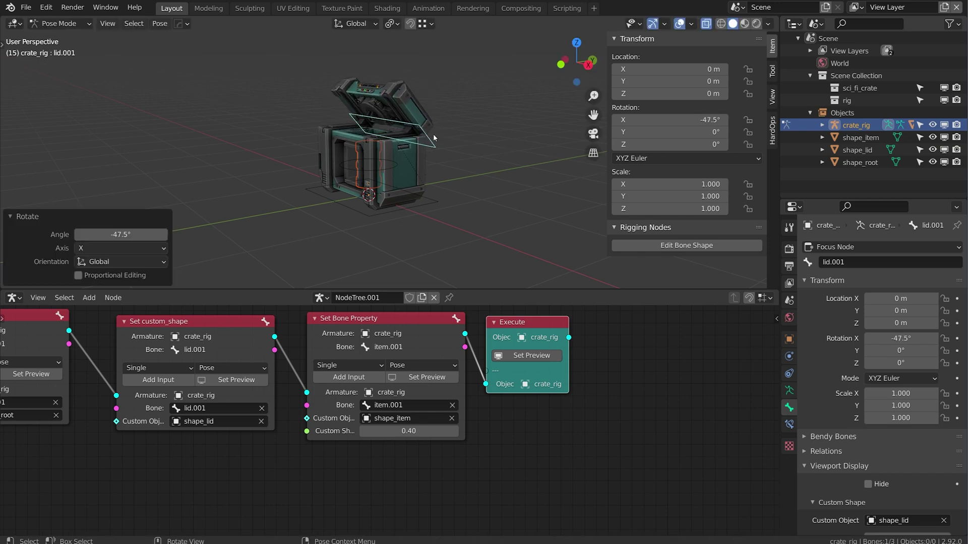
Expand crate_rig in the Outliner, refresh the Execute node's preview, and swing lid.001 open around the X axis.
left_click(822, 125)
left_click(499, 355)
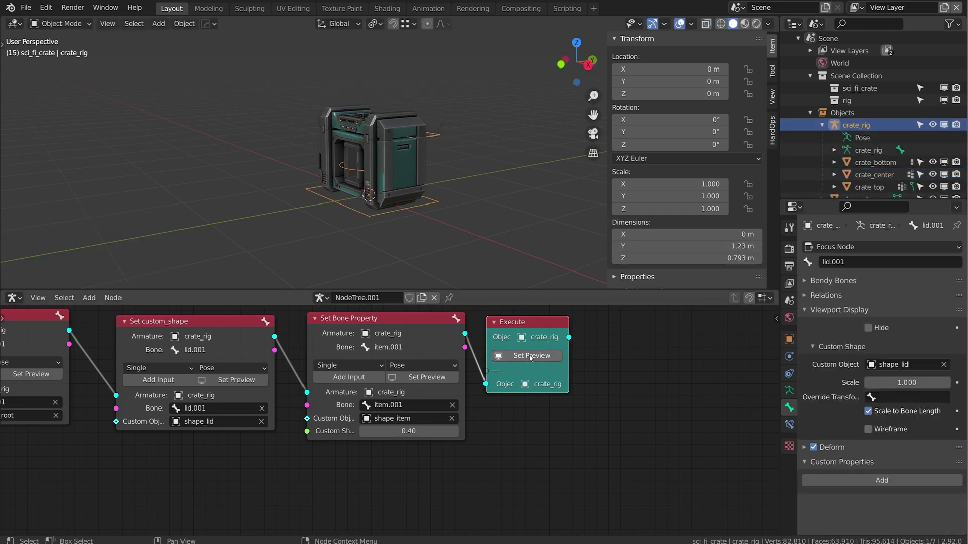
key("r")
key("x")
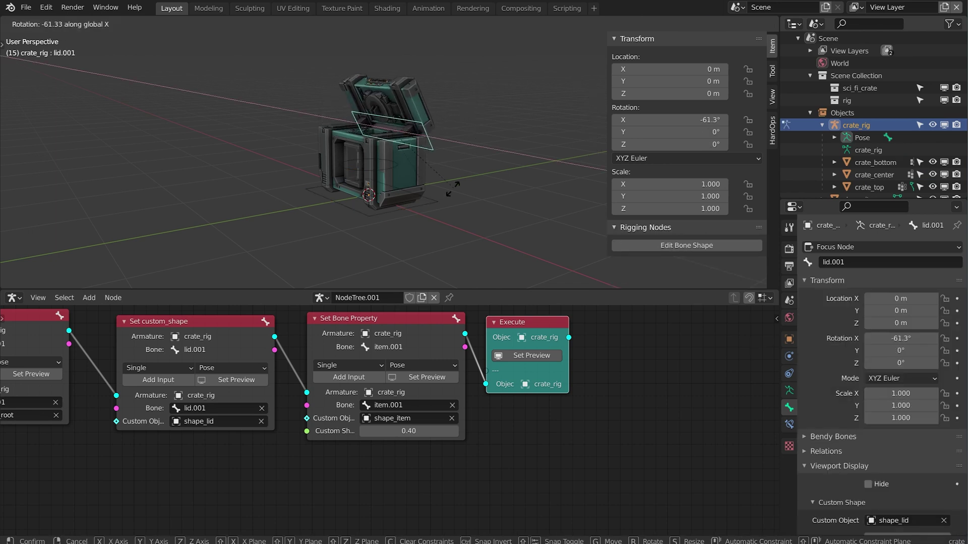
left_click(422, 150)
Move the item.001 bone about -0.64, -0.76, 0.40 m out of the crate and clear its location.
left_click(364, 177)
left_click(360, 172)
key("g")
left_click(258, 116)
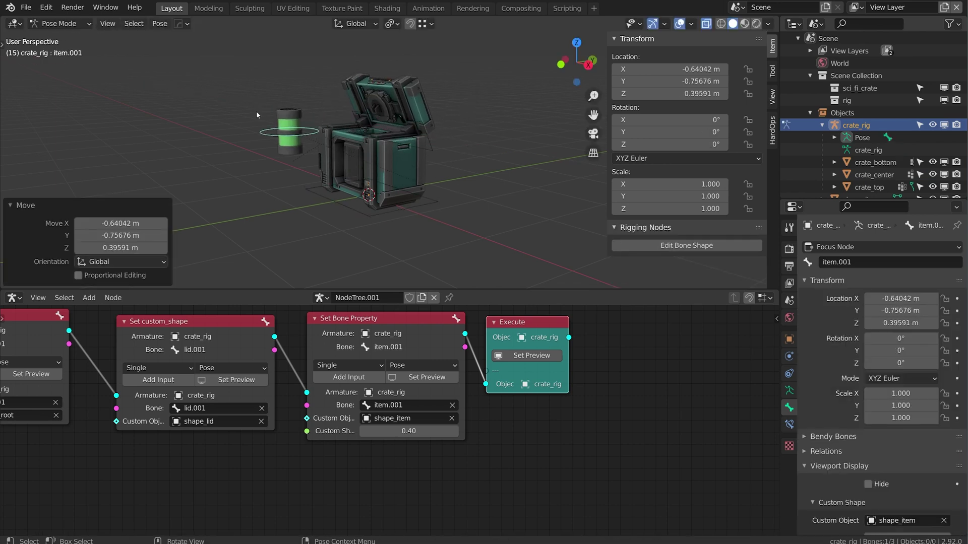
key("alt+g")
Move the root.001 bone about -0.28, -0.27, 0.39 m and clear its location.
left_click(383, 225)
left_click(383, 214)
key("g")
left_click(350, 187)
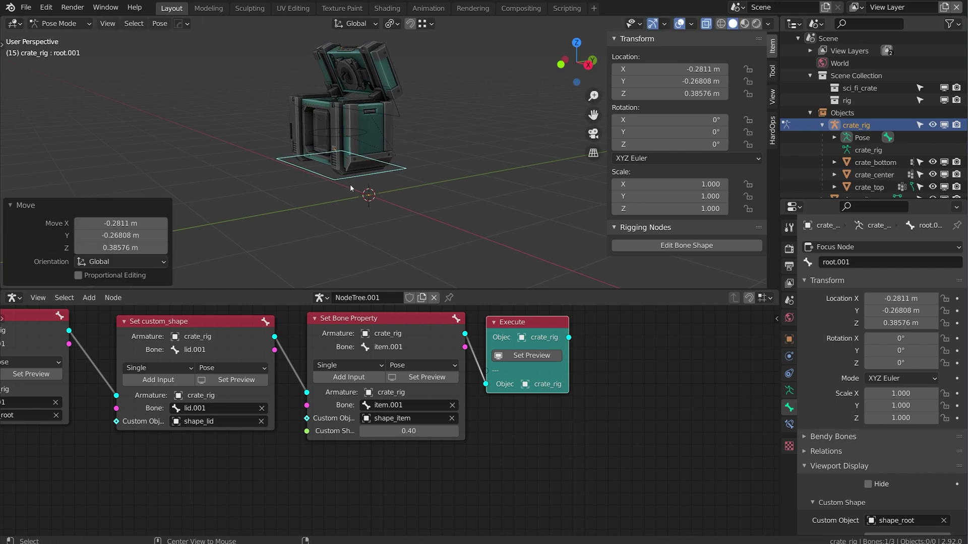
key("alt+g")
Preview the rig at the lid.001 Set custom_shape node and at the item.001 Set Bone Property node.
middle_click_drag(247, 392, 428, 377)
left_click(422, 367)
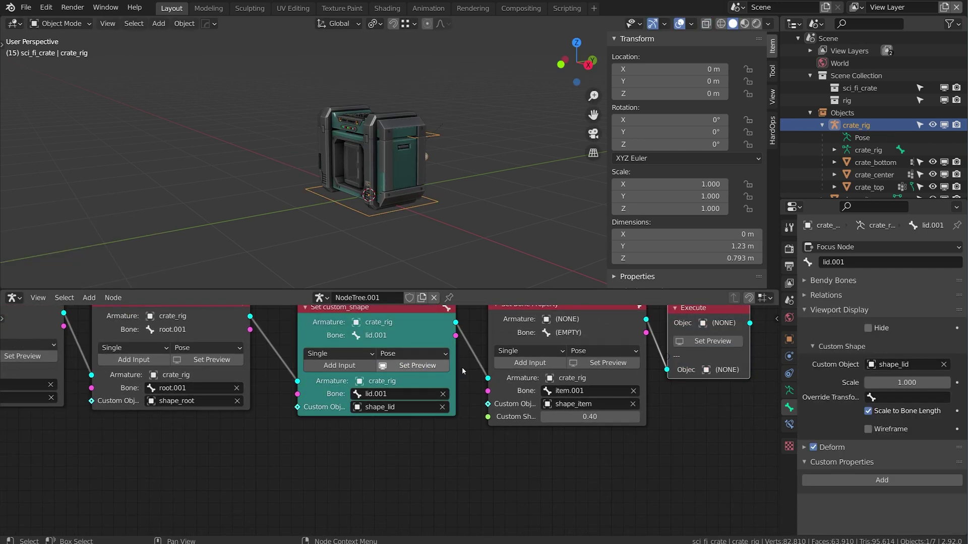
left_click(606, 364)
Rotate the lid.001 bone about -41.2° around the X axis.
key("r")
key("x")
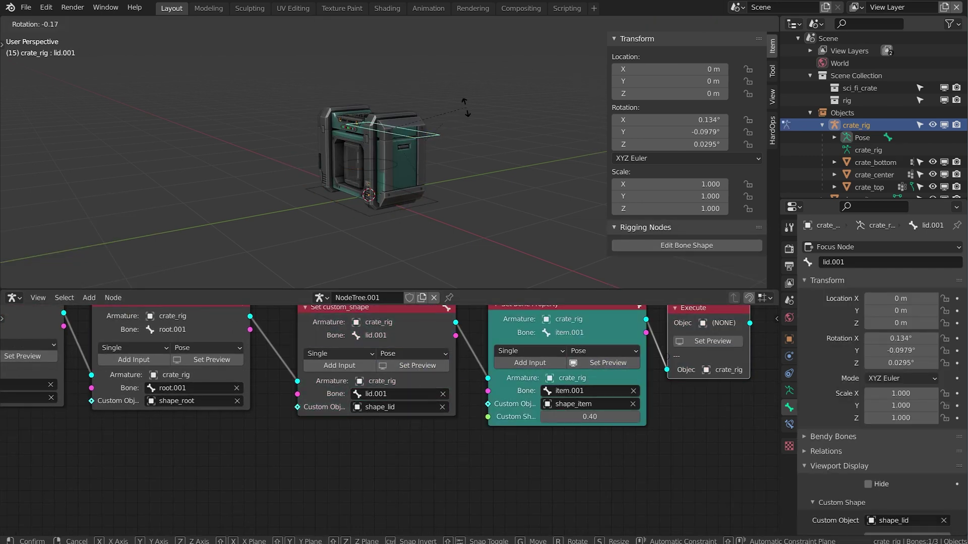
left_click(456, 165)
Test the item.001 bone by moving it out of the opened crate and clearing its location.
left_click(383, 171)
key("g")
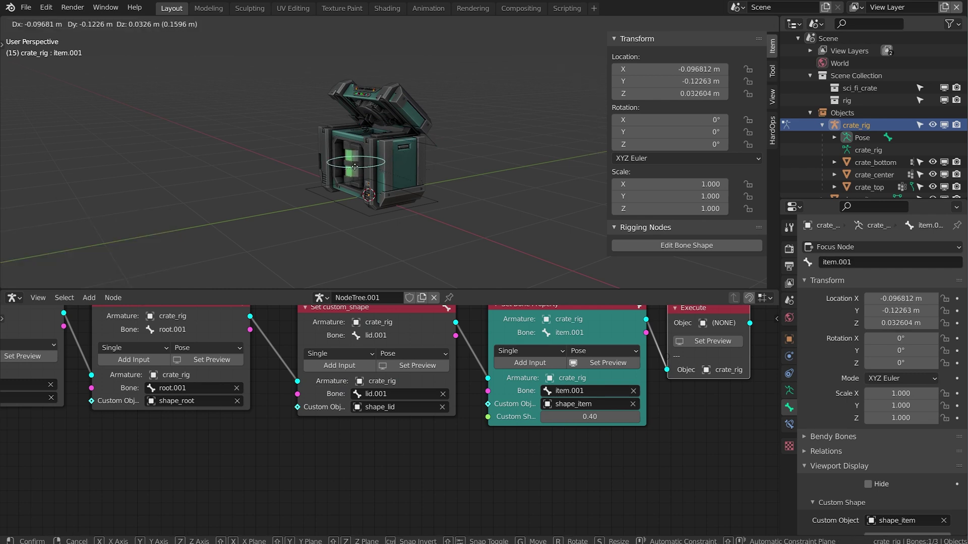
left_click(295, 150)
key("alt+g")
Move the lid.001 bone away from the crate and clear its location and rotation.
left_click(433, 142)
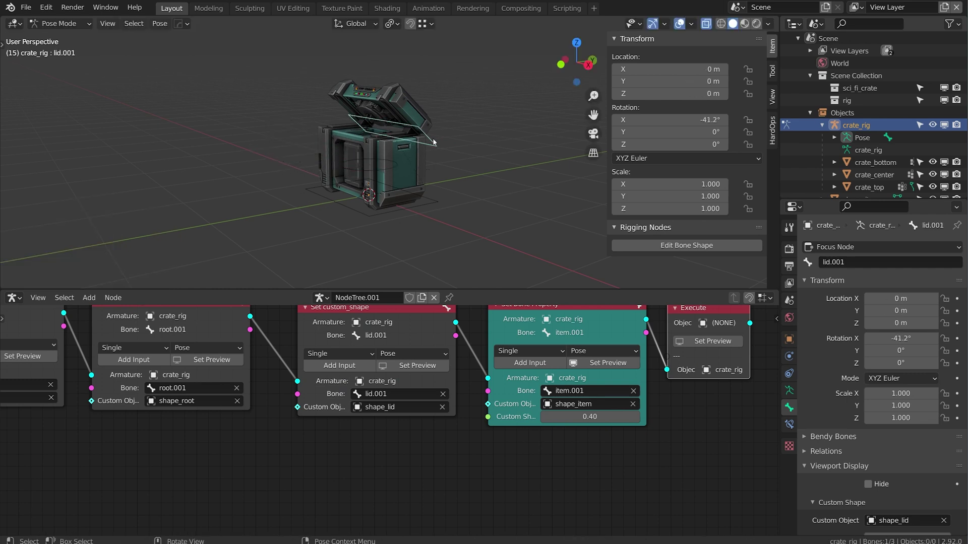
key("g")
left_click(452, 112)
key("alt+g")
key("alt+r")
Rotate the lid.001 bone about -49.5° around the X axis and undo the rotation.
scroll(523, 337, "down", 10)
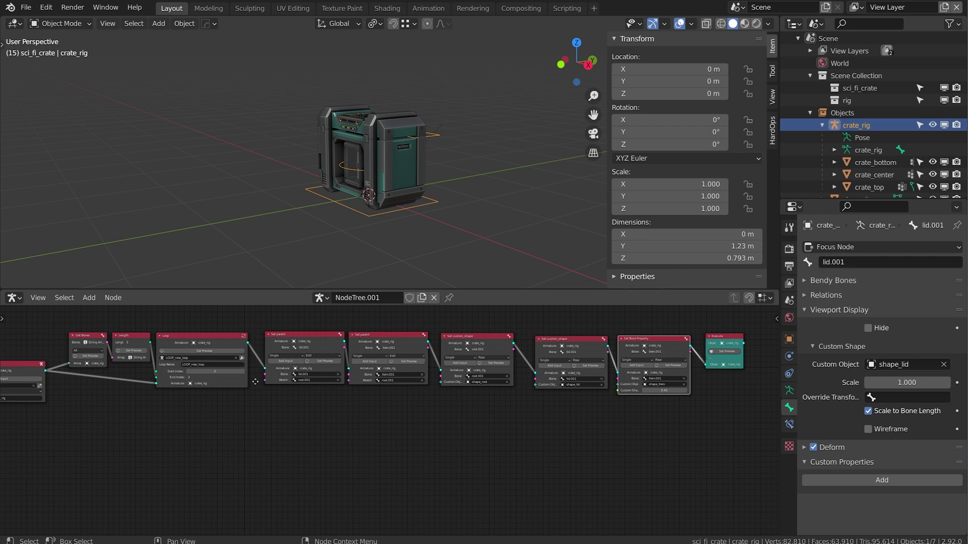
middle_click_drag(233, 356, 331, 356)
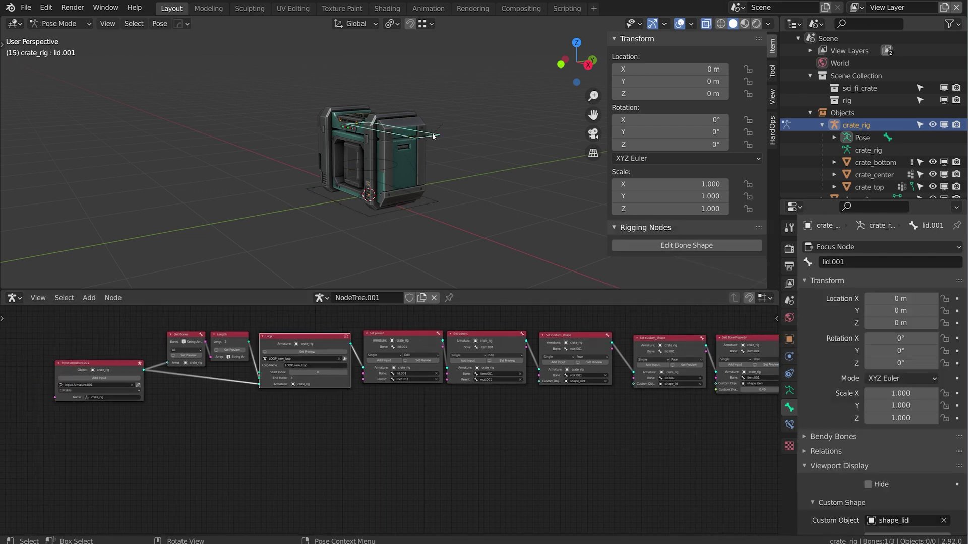
key("r")
key("x")
left_click(443, 167)
key("ctrl+z")
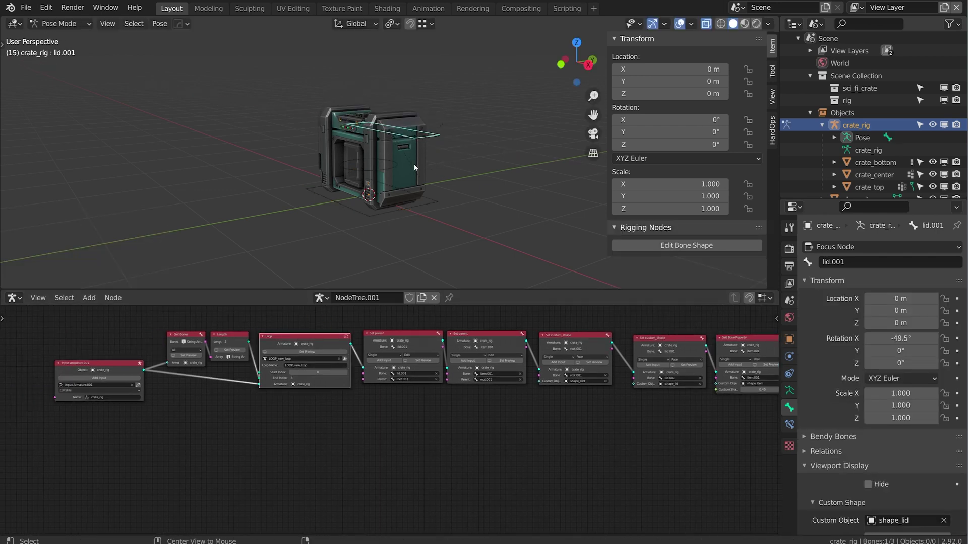